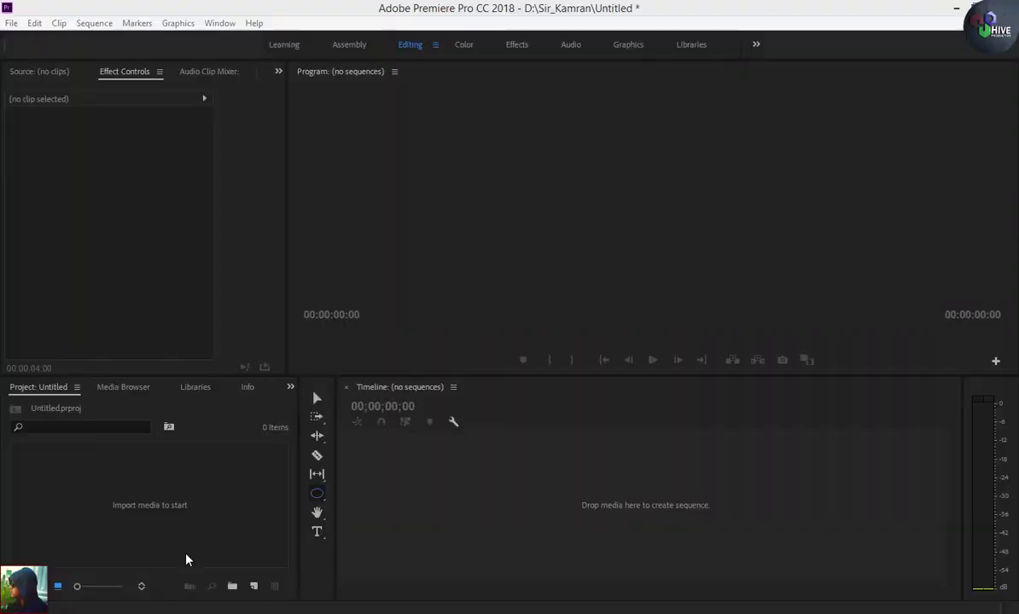
- Import the four mixkit video clips of the fathers and children from the project folder
left_click(11, 23)
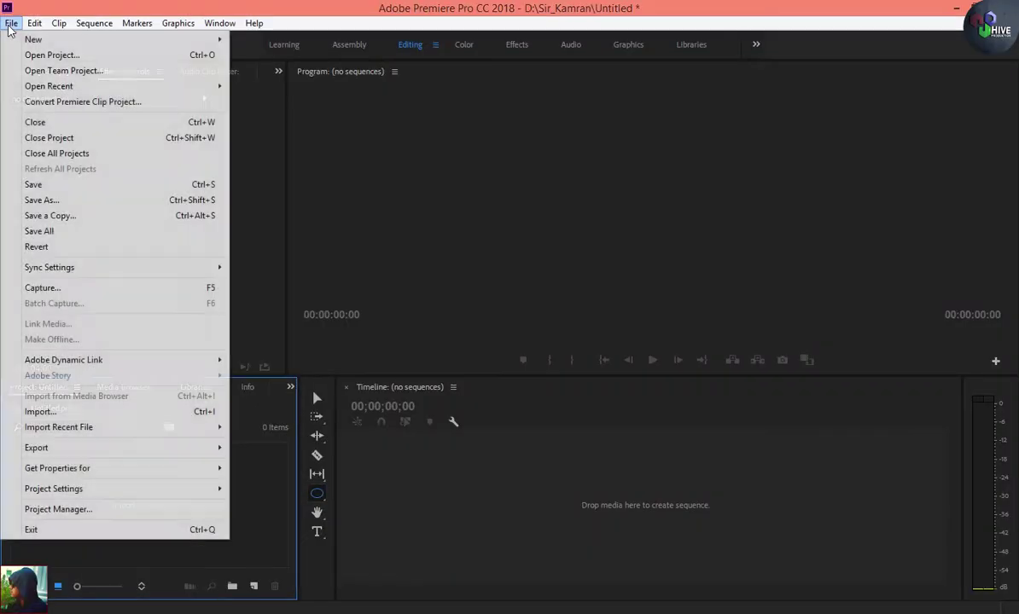
left_click(138, 413)
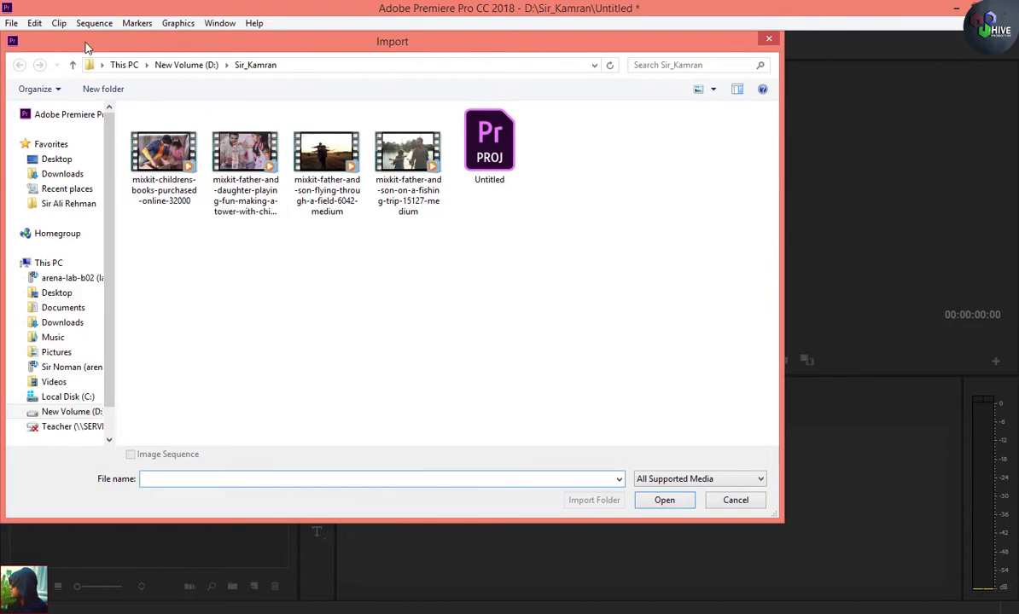
left_click_drag(417, 299, 111, 96)
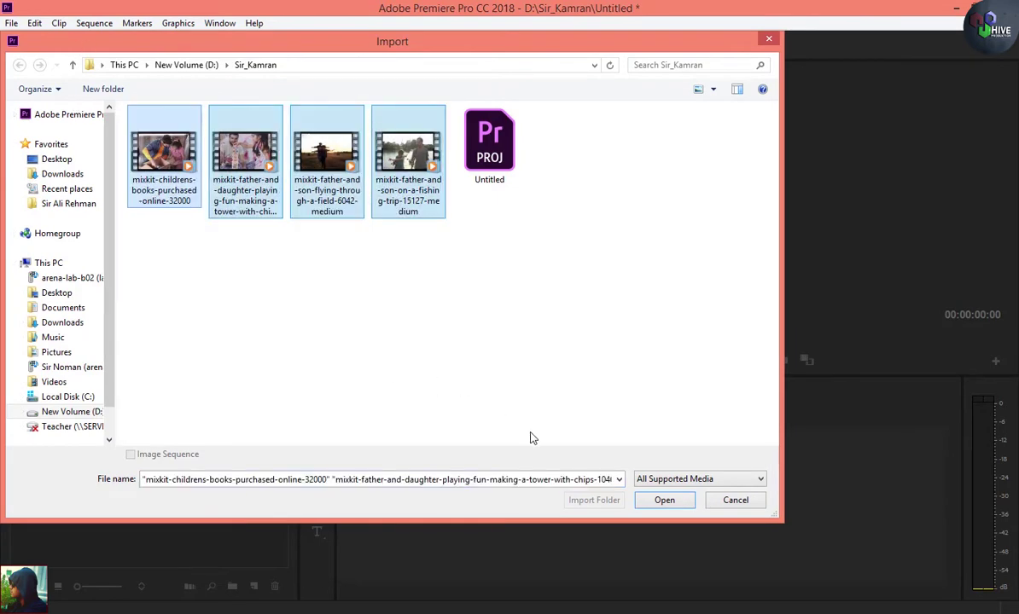
left_click(664, 500)
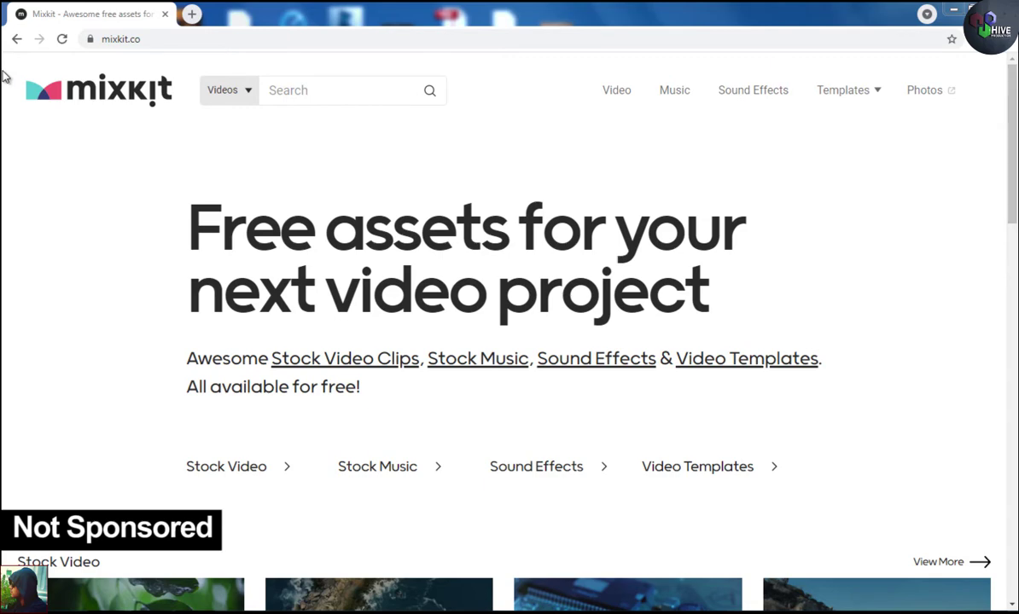
- Look through the free Premiere Pro templates on the Mixkit website in the browser
left_click_drag(1014, 79, 948, 43)
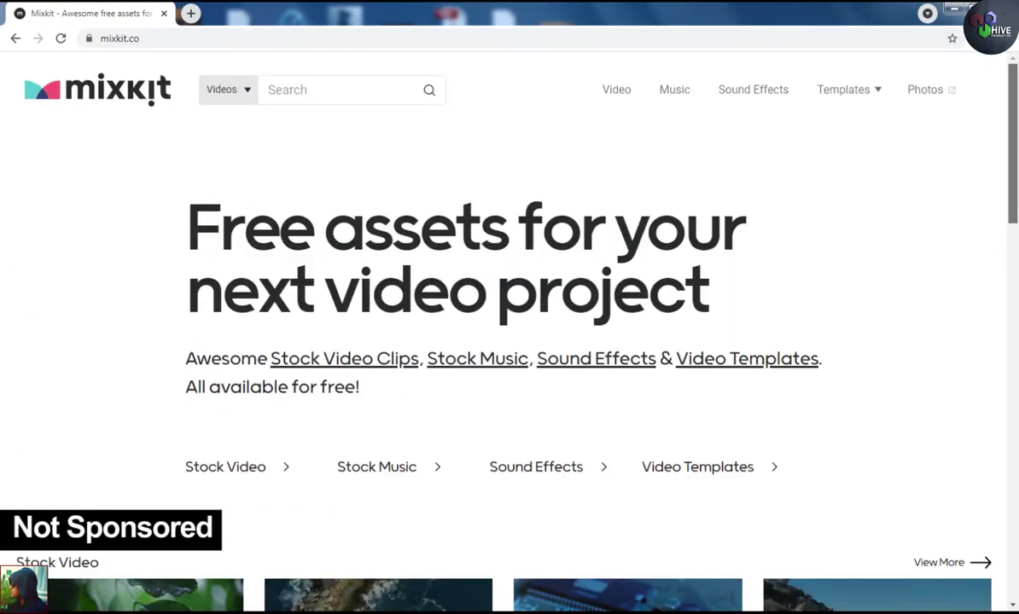
left_click(878, 97)
mouse_move(878, 96)
left_click(848, 134)
scroll(850, 141, "down", 4)
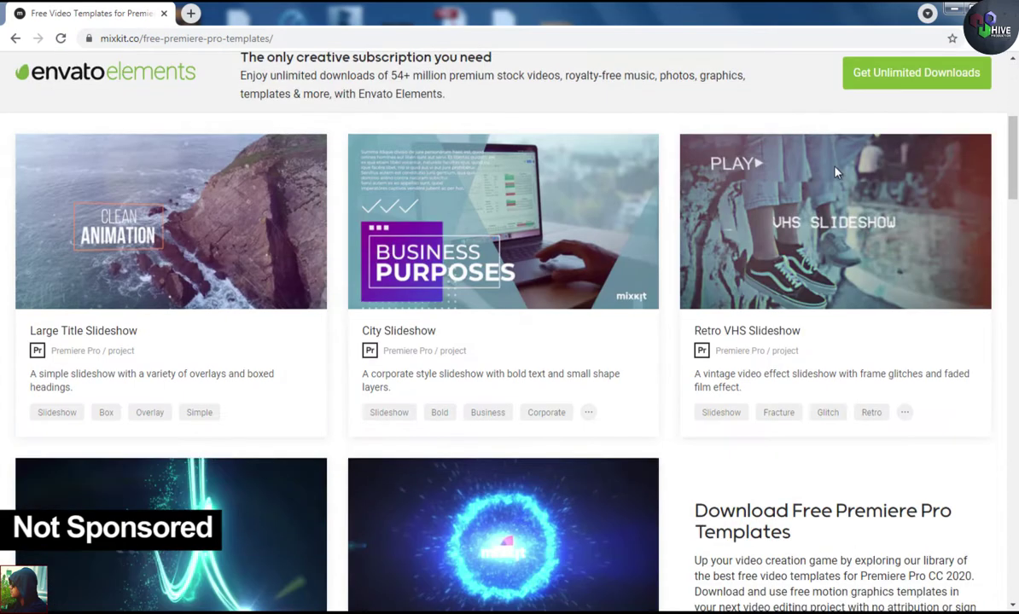
scroll(836, 171, "up", 4)
- Browse Mixkit's free After Effects templates
left_click(882, 97)
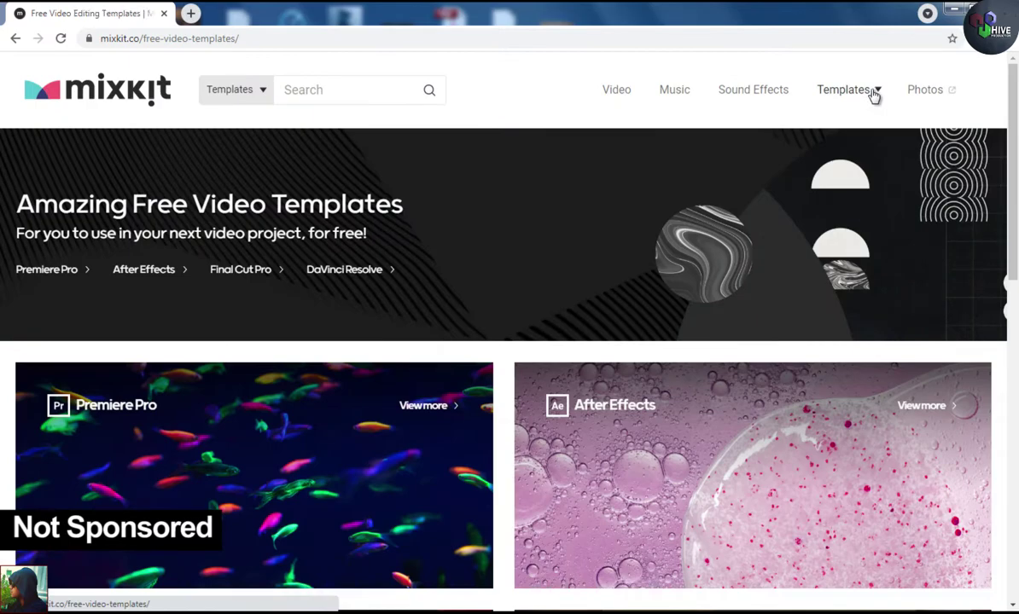
mouse_move(876, 96)
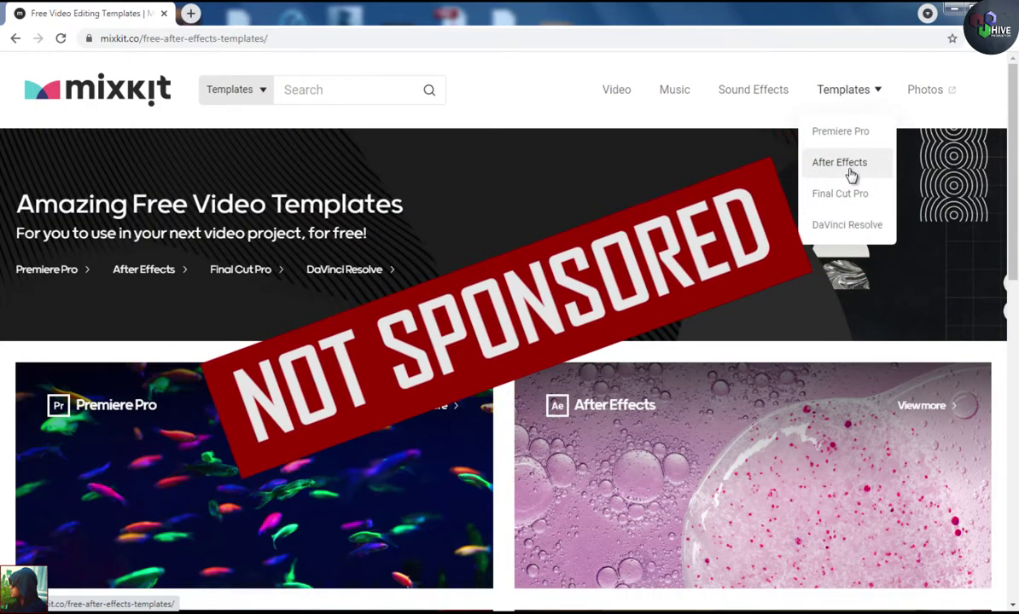
left_click(848, 164)
scroll(848, 171, "down", 6)
scroll(835, 256, "down", 6)
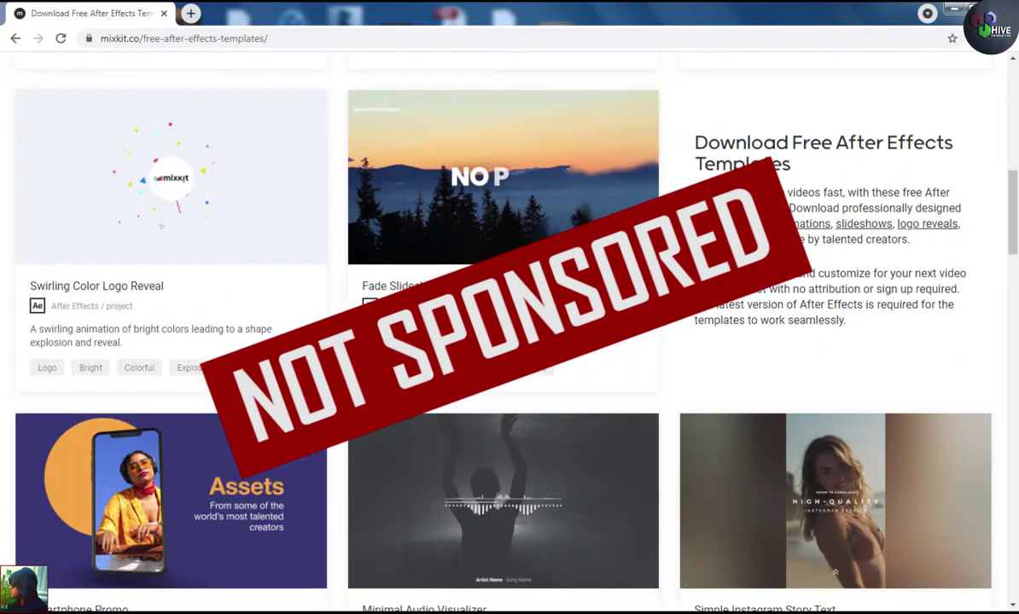
scroll(835, 76, "down", 2)
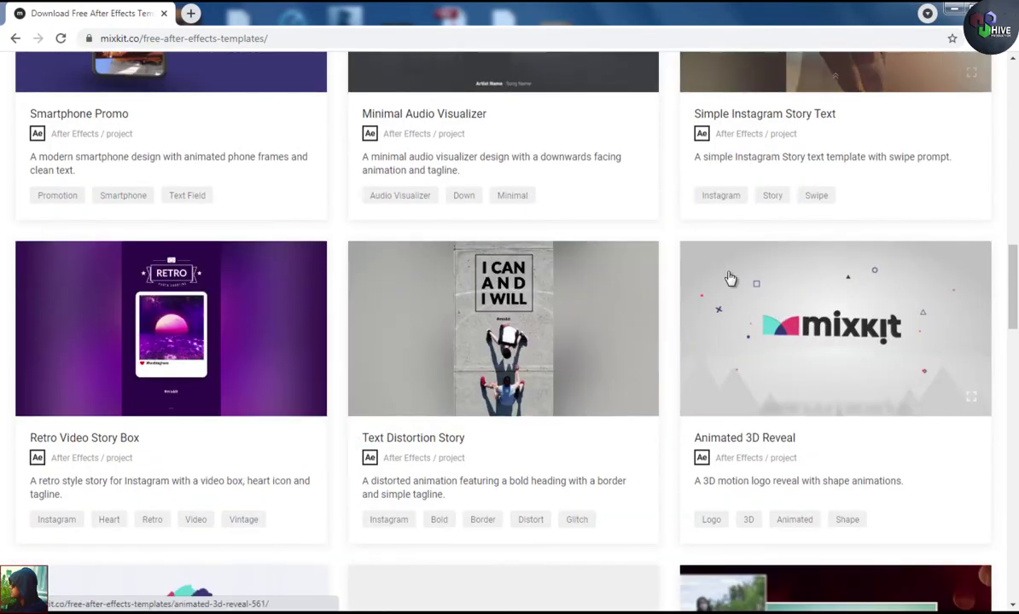
scroll(734, 268, "up", 10)
scroll(734, 268, "up", 4)
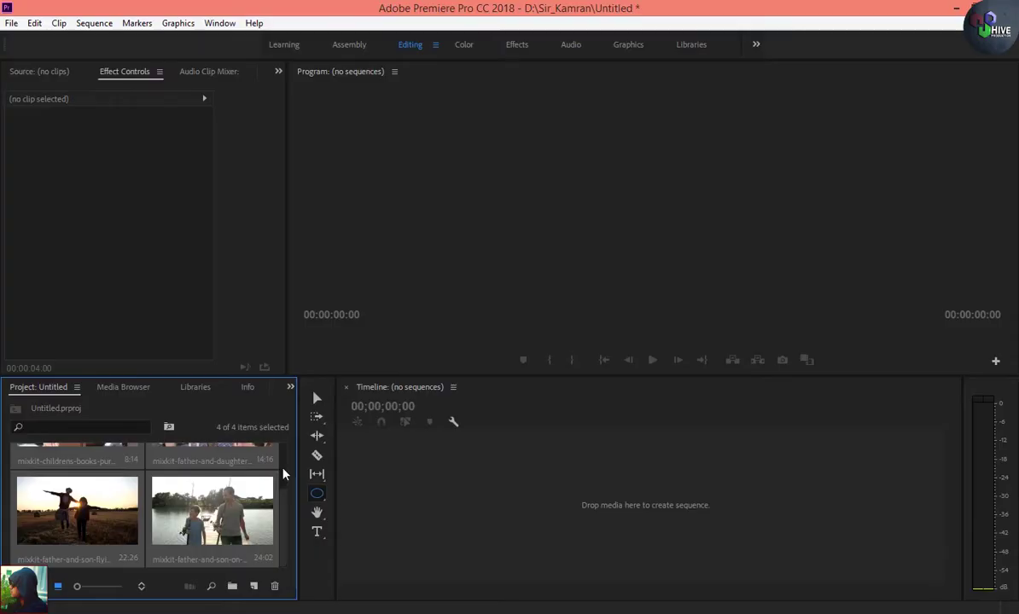
- In Premiere Pro, create a sequence from the father-and-son-flying-through-a-field clip and scrub its opening seconds
scroll(264, 471, "up", 2)
scroll(264, 471, "down", 2)
left_click_drag(89, 536, 590, 519)
mouse_move(508, 422)
left_mouse_down()
mouse_move(546, 425)
mouse_move(517, 427)
left_mouse_up()
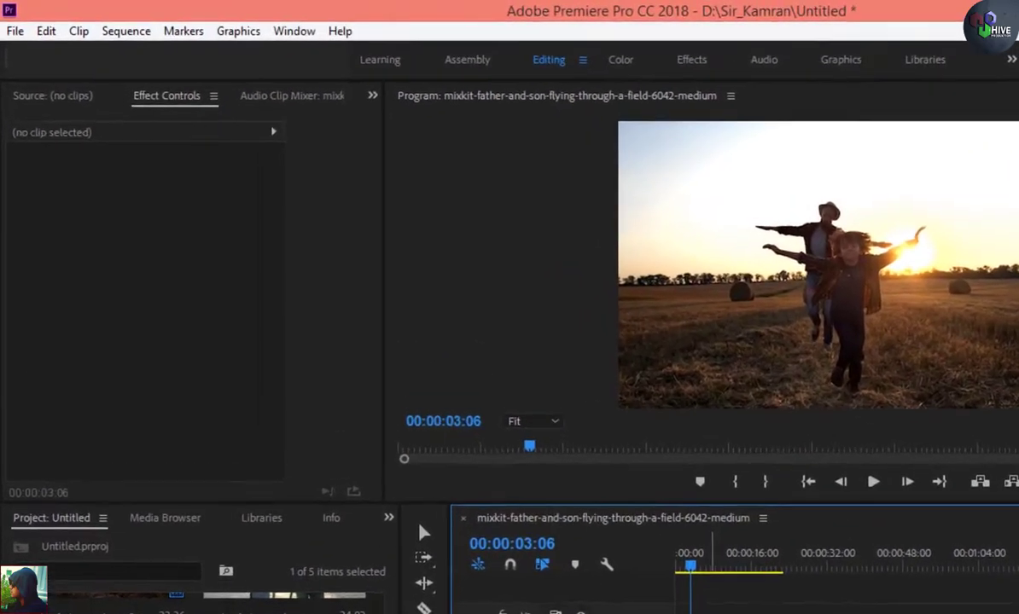
- Examine the frame width and height in the sequence settings of the new sequence
left_click(546, 494)
left_click(135, 34)
left_click(136, 52)
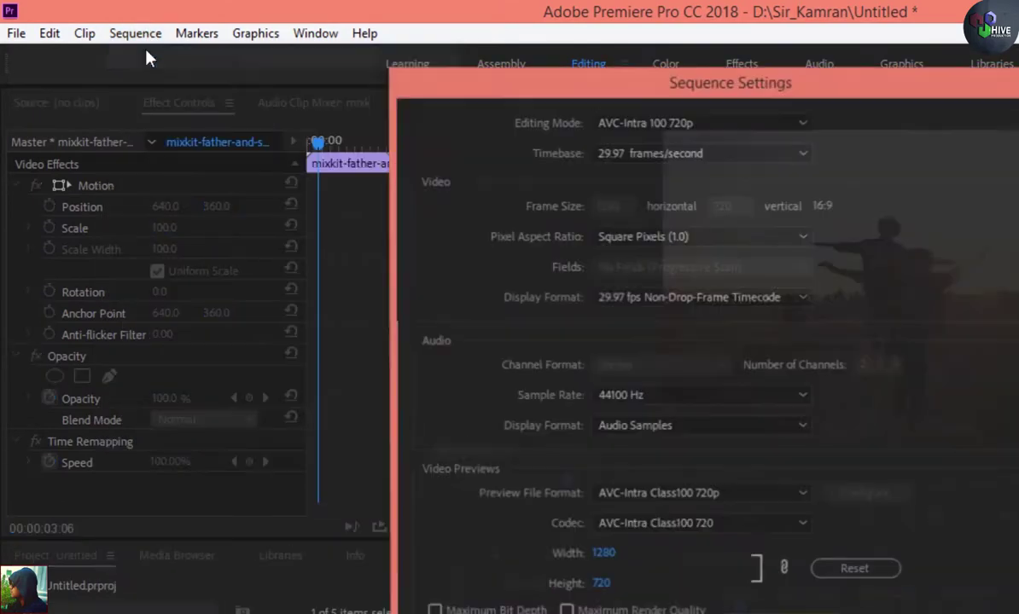
left_click_drag(557, 542, 631, 603)
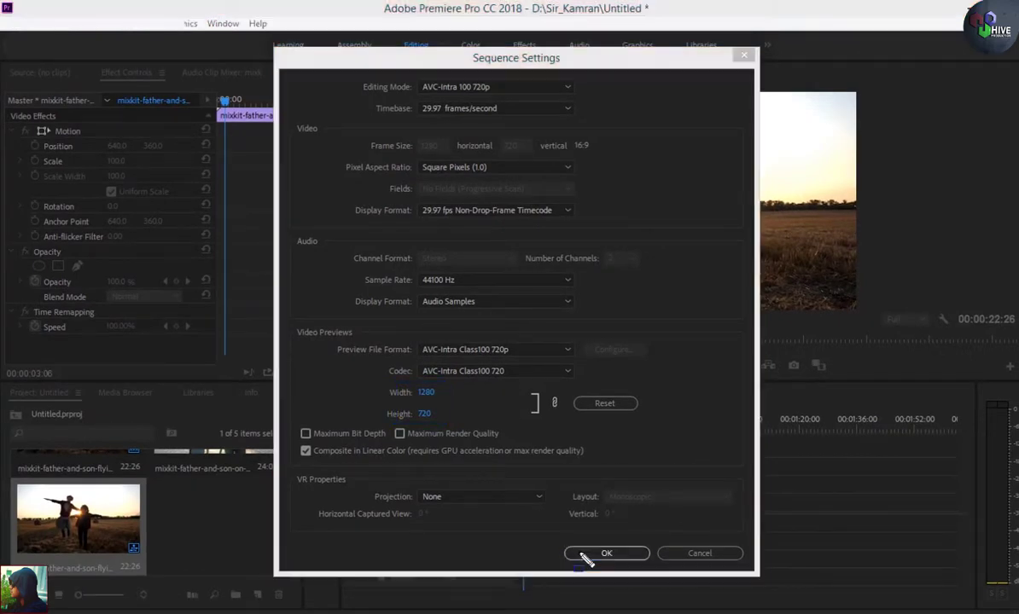
left_click(583, 555)
- Place the childrens-books-purchased-online clip on track V2 near the start of the first clip, and select it
left_click_drag(531, 431, 513, 430)
left_click(399, 412)
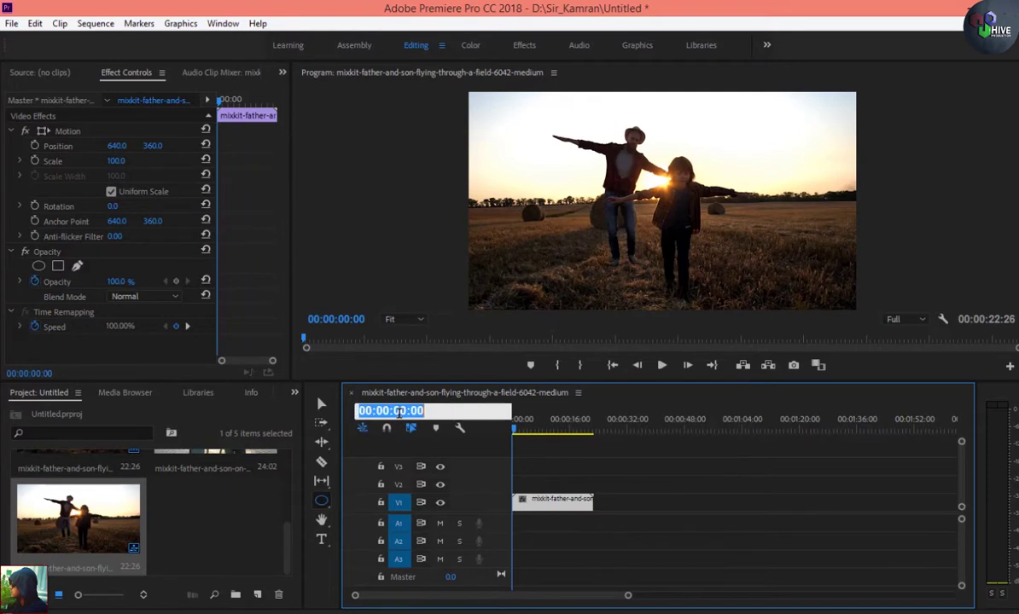
left_click(285, 551)
left_click_drag(288, 549, 286, 478)
left_click_drag(47, 506, 523, 482)
mouse_move(516, 435)
left_mouse_down()
mouse_move(528, 435)
mouse_move(516, 435)
mouse_move(529, 448)
left_mouse_up()
left_click(538, 488)
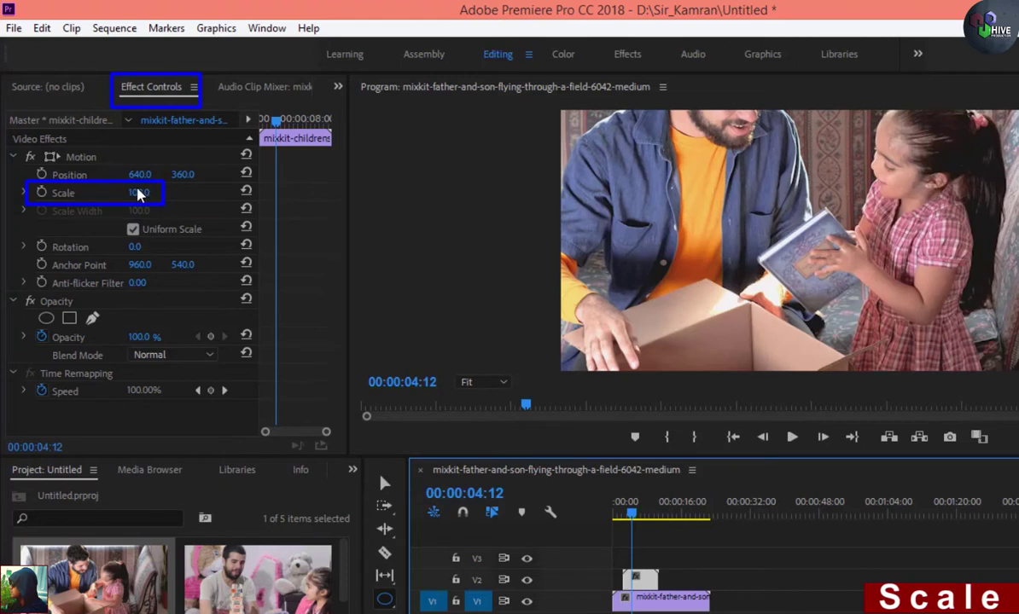
- Set the scale of the childrens-books clip to 67
left_click_drag(137, 194, 99, 199)
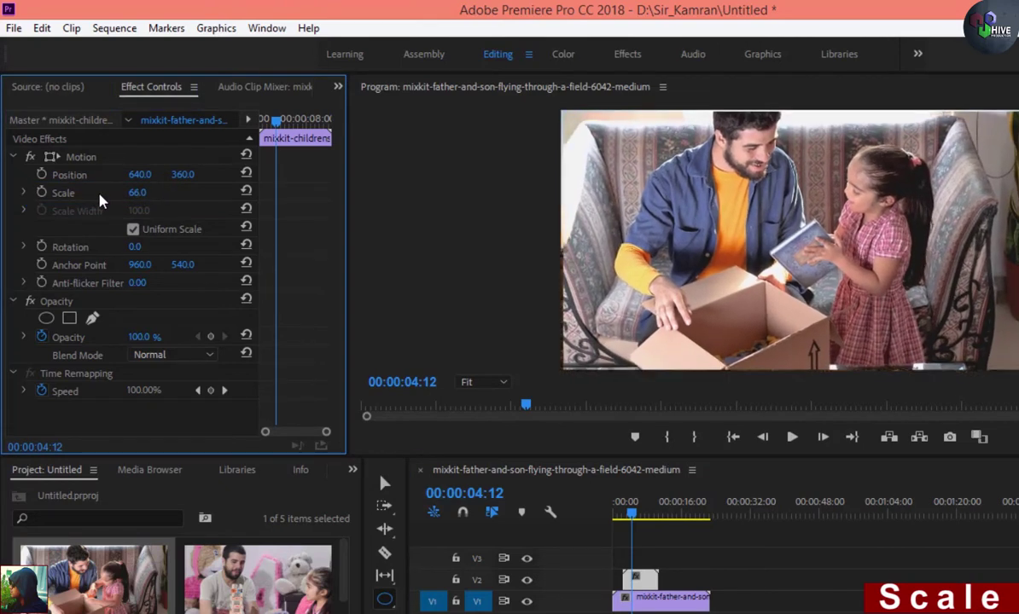
left_click(139, 194)
type("6")
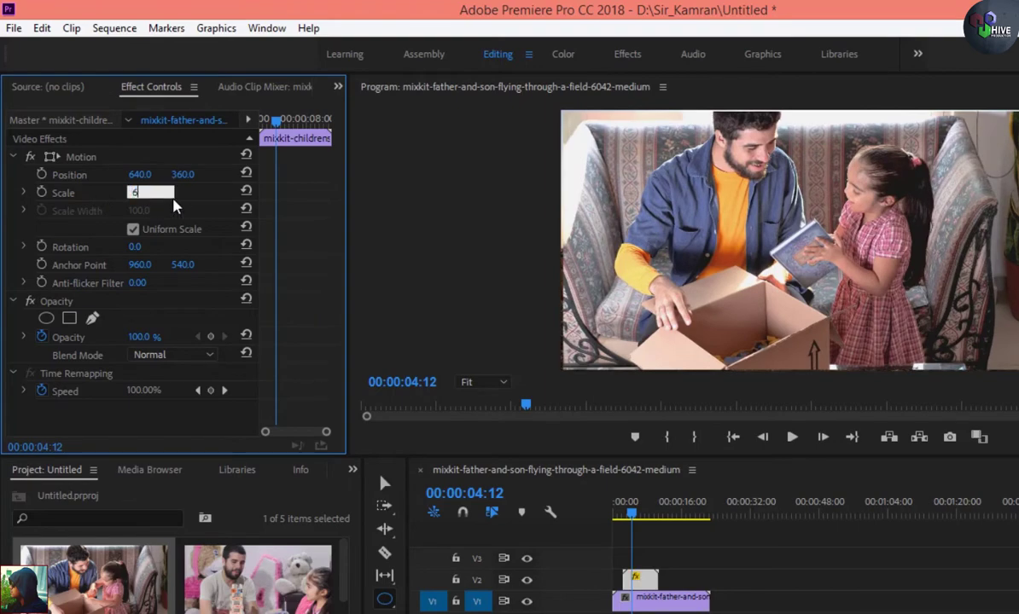
type("7")
key("Return")
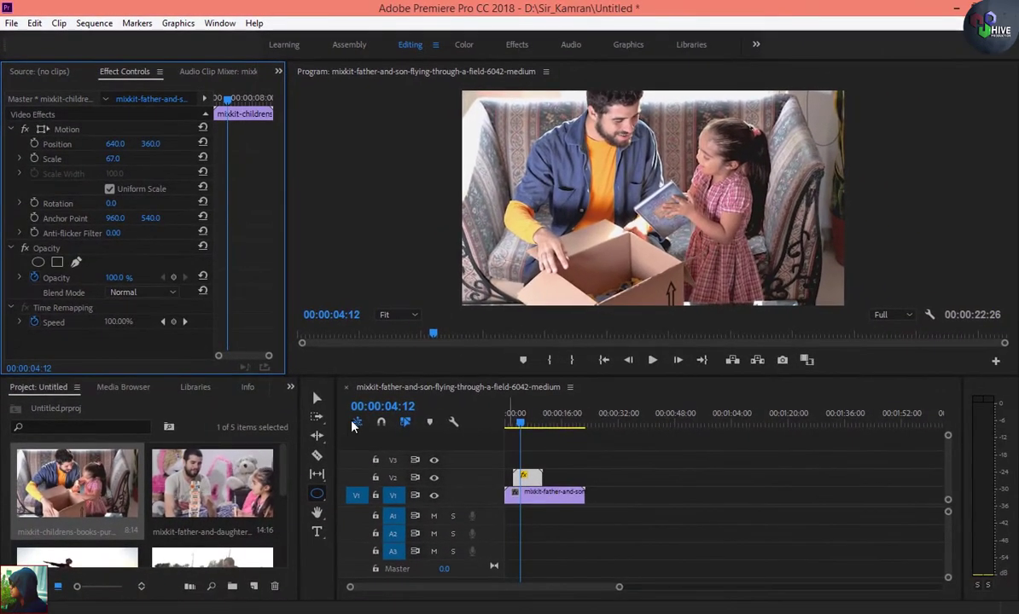
- Move the playhead to exactly 00:00:04:00
left_click_drag(537, 436, 512, 424)
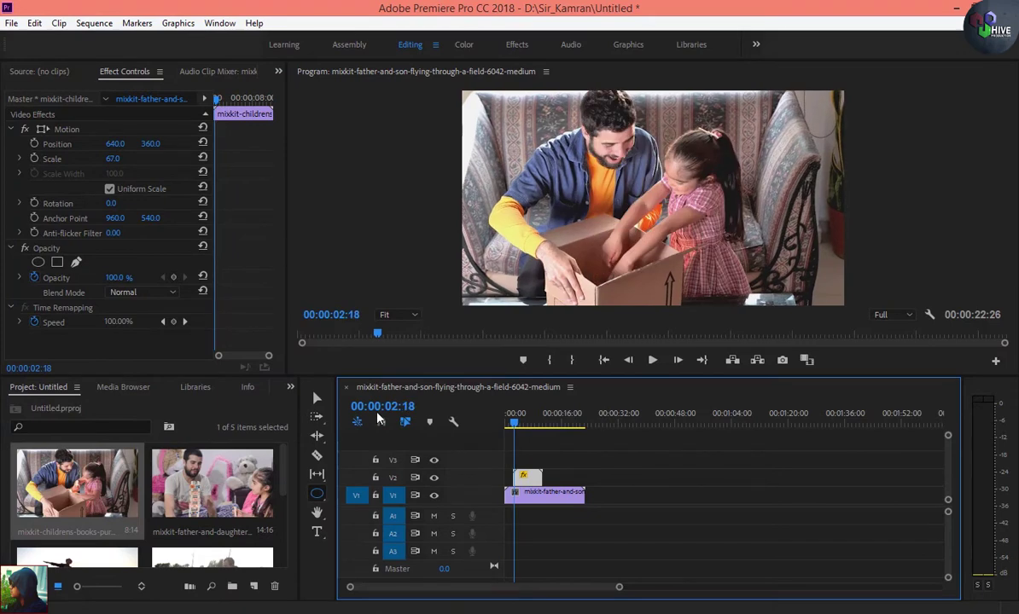
left_click(393, 407)
left_click(396, 406)
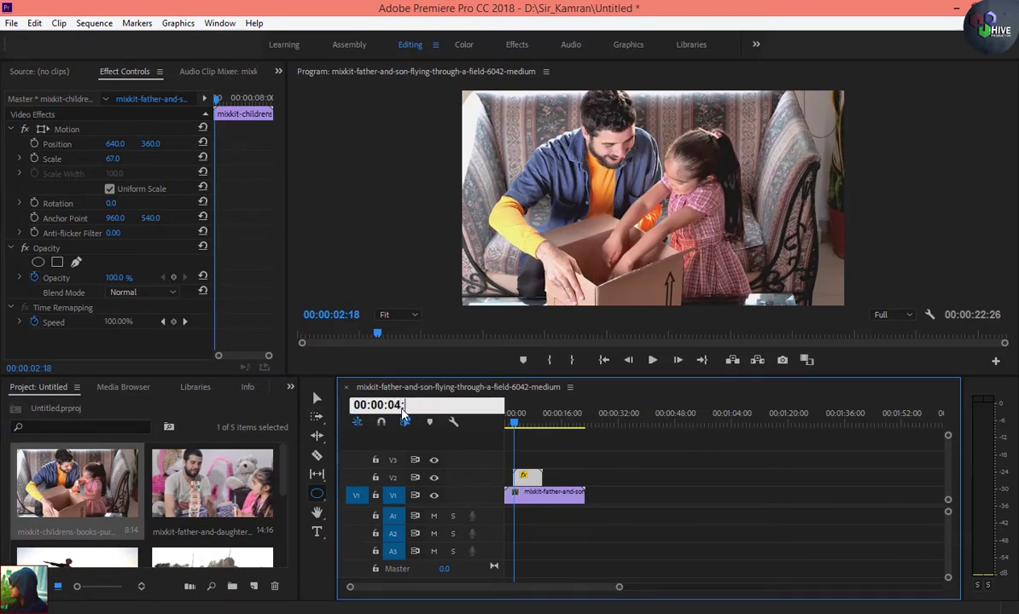
type("00:00:04:00")
key("Return")
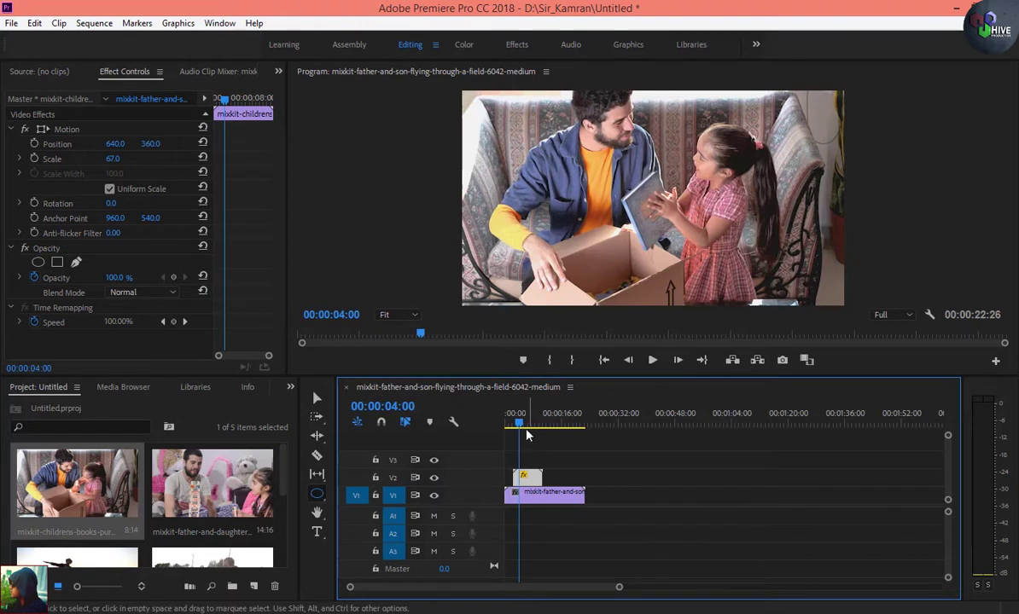
- Shift the childrens-books clip on V2 so that it starts at the playhead at 00:00:04:00
key("=")
key("=")
key("=")
left_click_drag(635, 476, 684, 485)
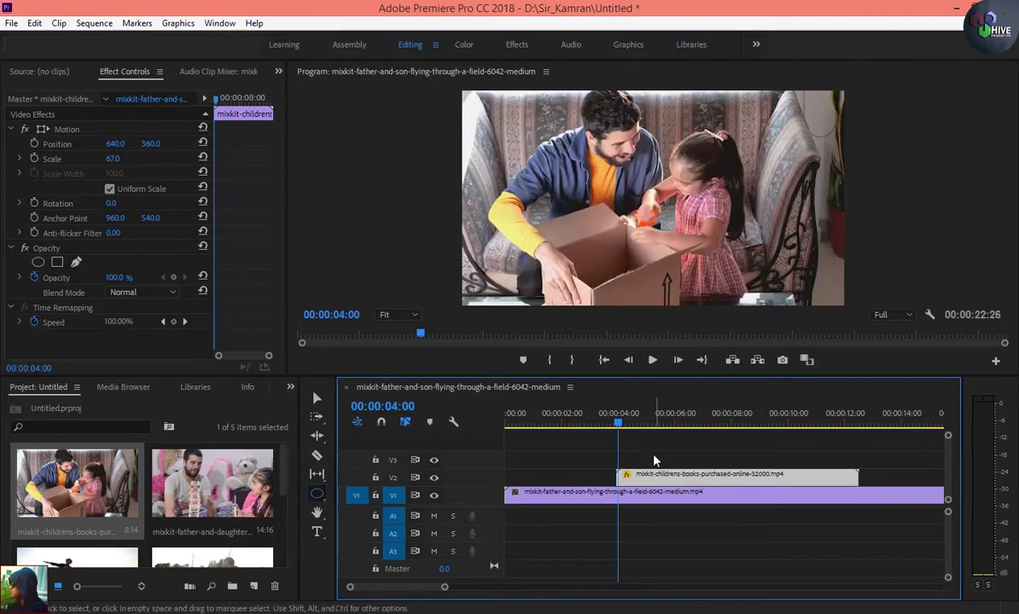
key("=")
key("=")
key("-")
key("-")
key("-")
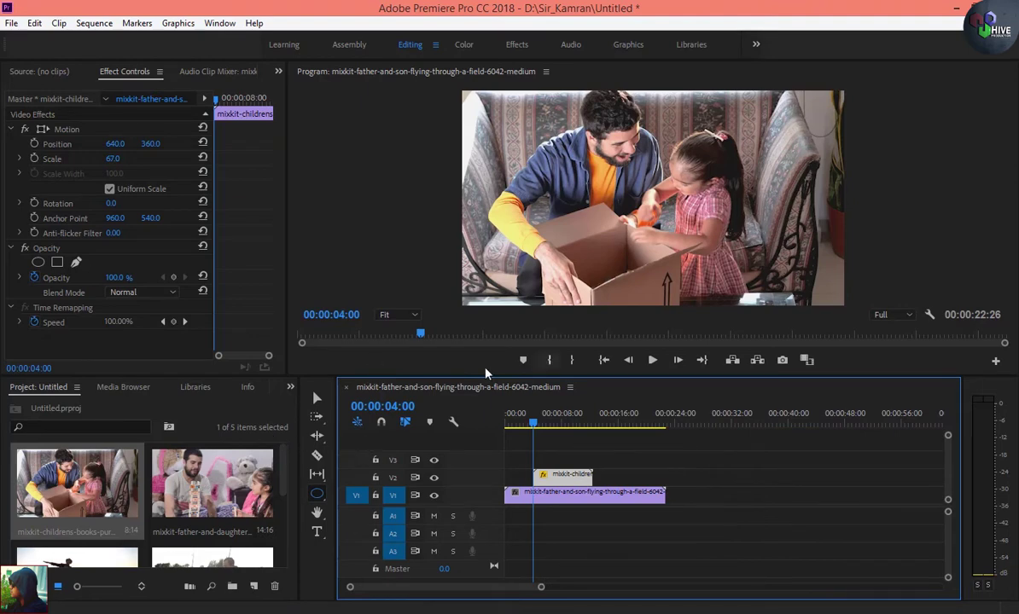
- Draw a circle with the Ellipse tool near the frame's centre at 00:00:03:21, creating a graphic on track V3
left_click_drag(535, 422, 527, 433)
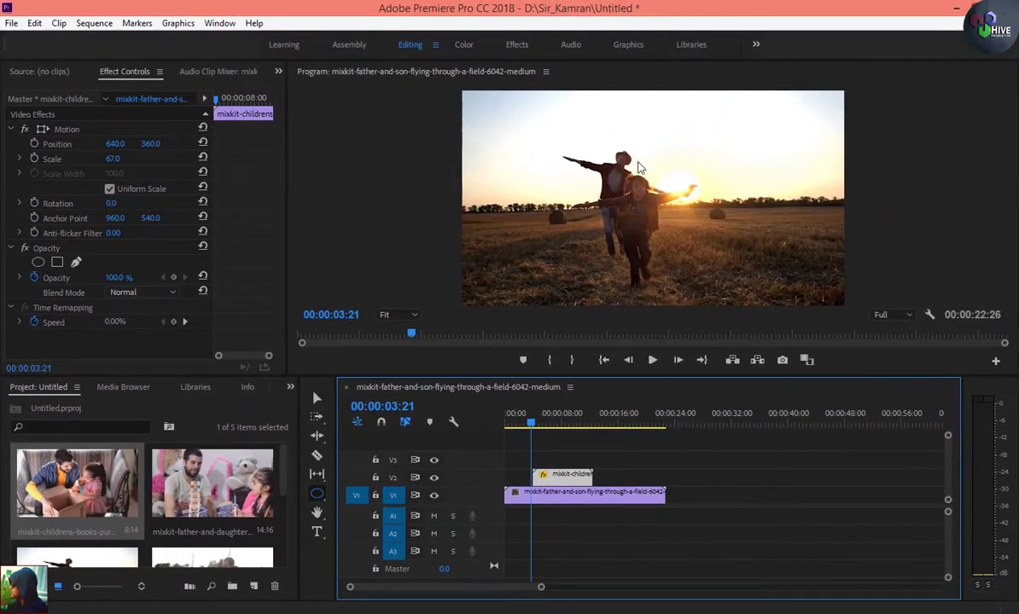
mouse_move(602, 146)
left_mouse_down()
mouse_move(675, 188)
mouse_move(696, 237)
mouse_move(717, 236)
left_mouse_up()
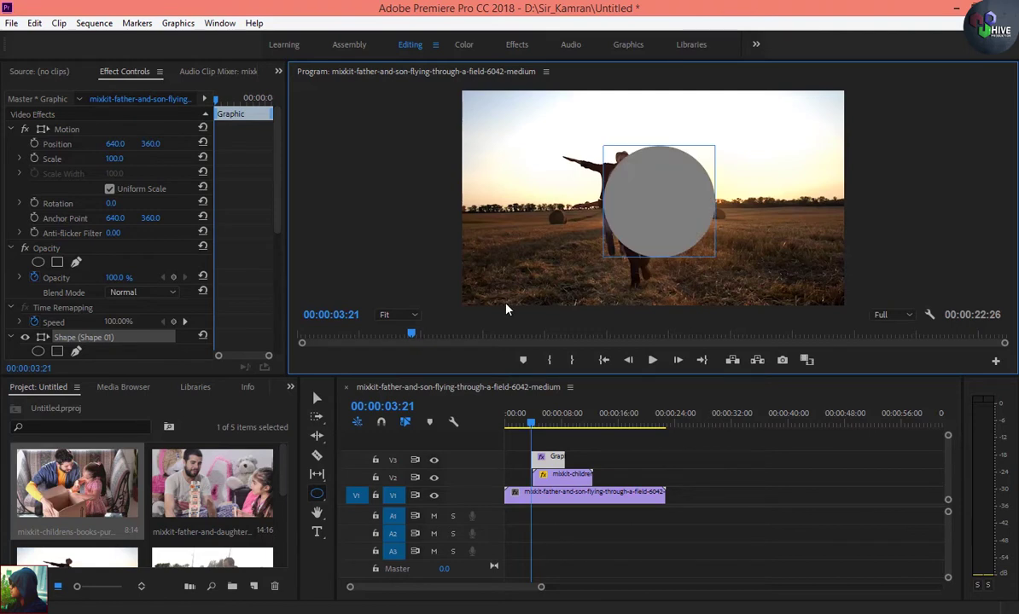
left_click(317, 400)
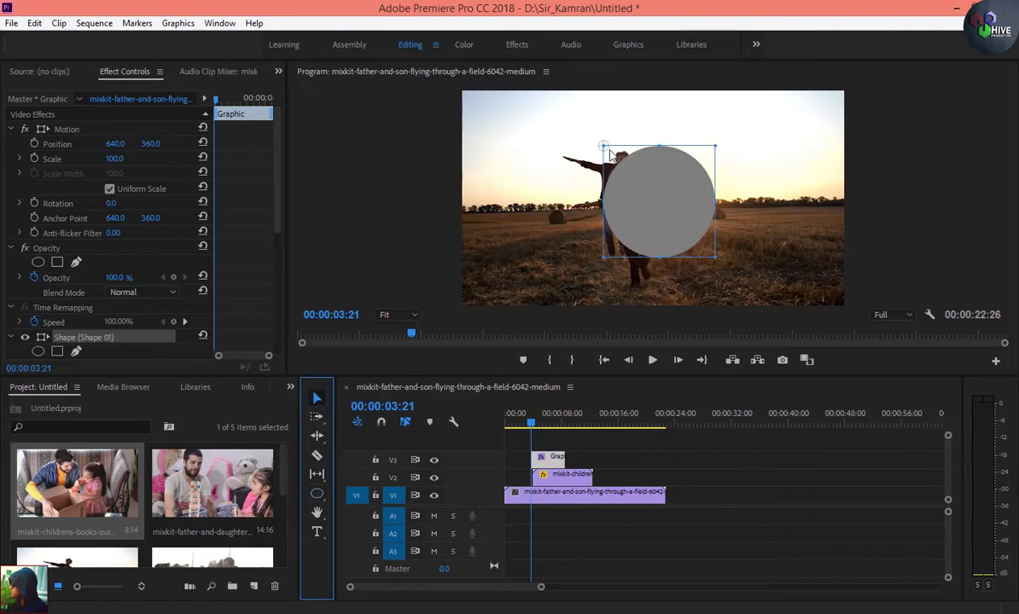
mouse_move(114, 159)
left_mouse_down()
mouse_move(82, 166)
mouse_move(111, 165)
left_mouse_up()
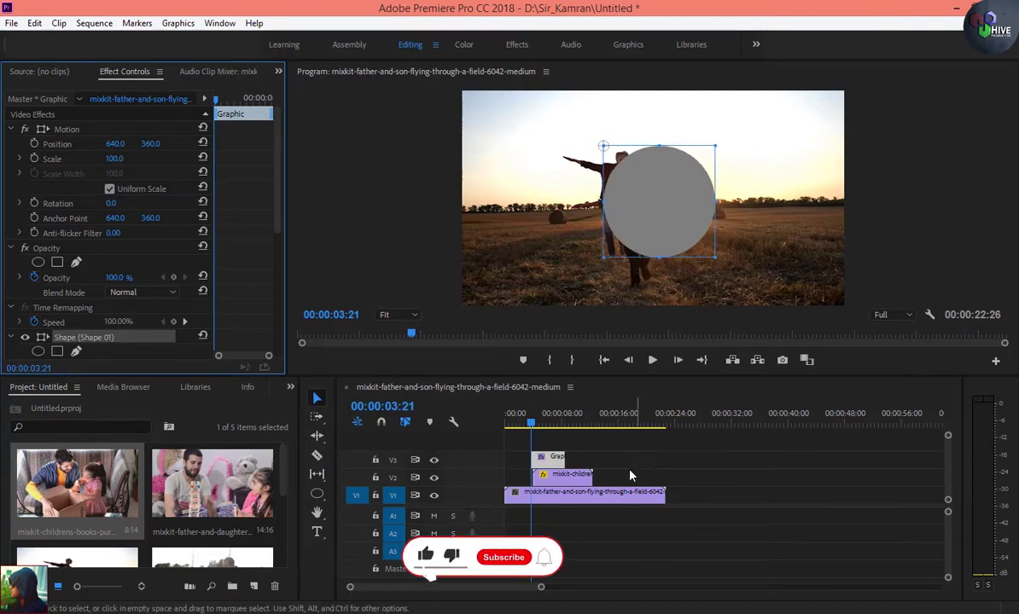
- Align the start of the circle graphic on V3 with the start of the childrens-books clip on V2
left_click_drag(541, 459, 543, 468)
key("=")
key("=")
key("=")
left_click_drag(770, 467, 774, 466)
- At 00:00:04:14, move the circle graphic out of frame to position 1443, 893 and start keyframing its position and scale
left_click(758, 421)
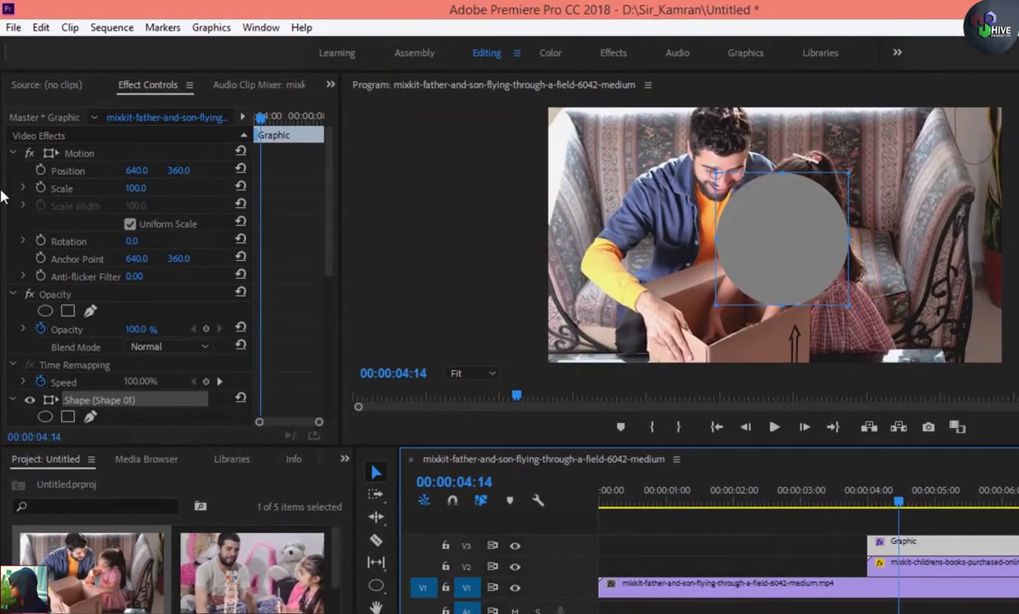
left_click_drag(135, 171, 999, 198)
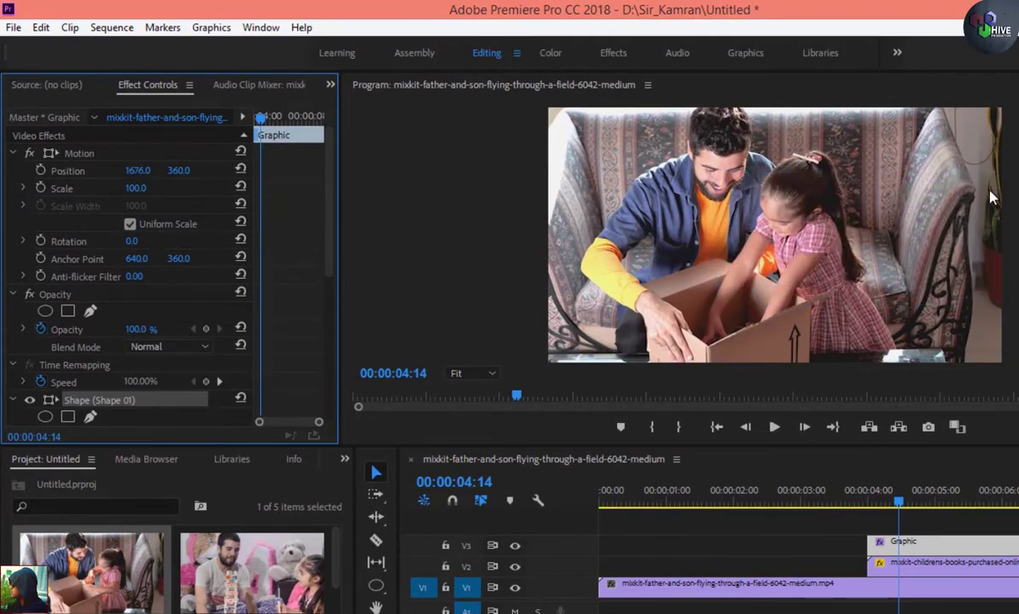
left_click(135, 173)
left_click_drag(177, 171, 639, 189)
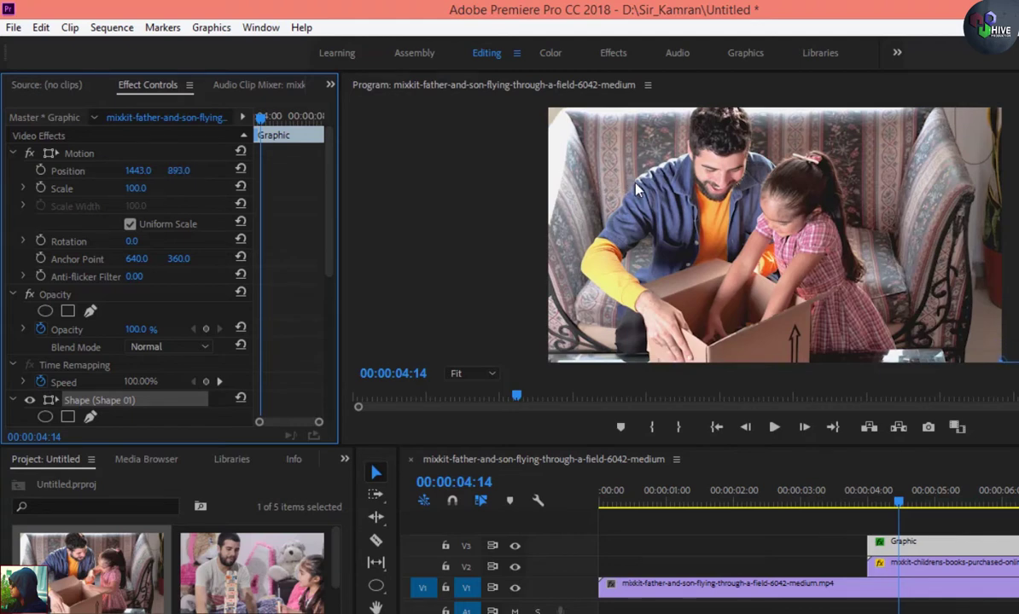
left_click(40, 170)
left_click(40, 188)
- At 00:00:05:15, keyframe the circle graphic to position 676, 303 and scale 462 so it covers the whole frame
key("Right")
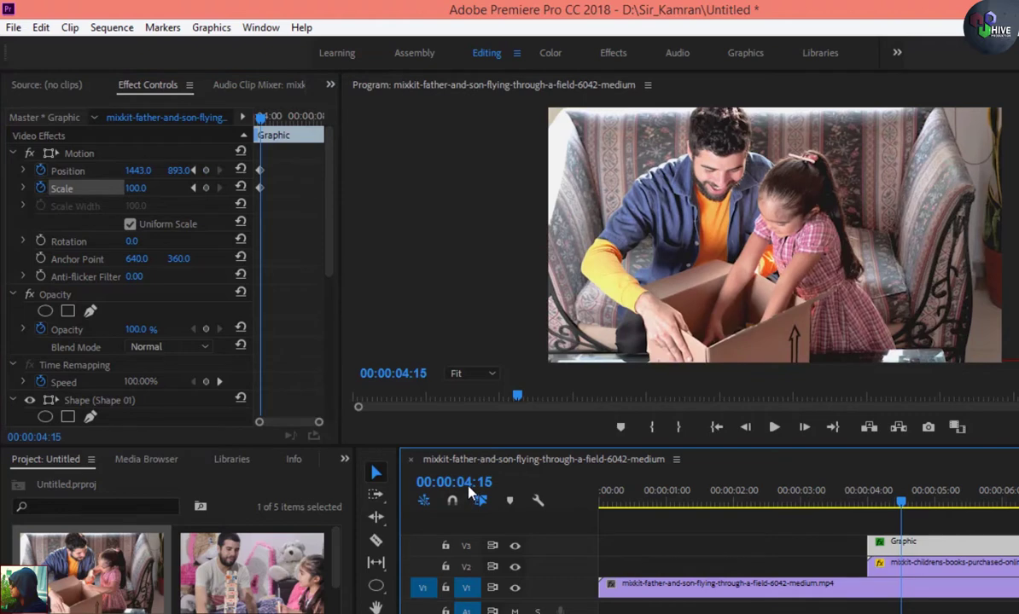
left_click(454, 482)
left_click_drag(467, 482, 475, 483)
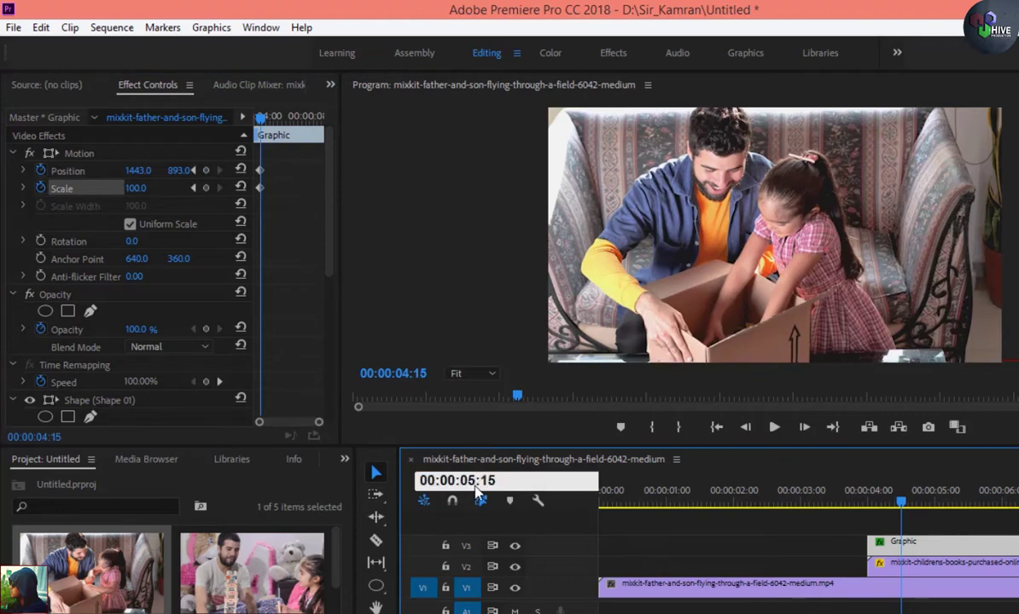
key("Return")
left_click_drag(139, 180, 68, 176)
left_click_drag(134, 175, 103, 158)
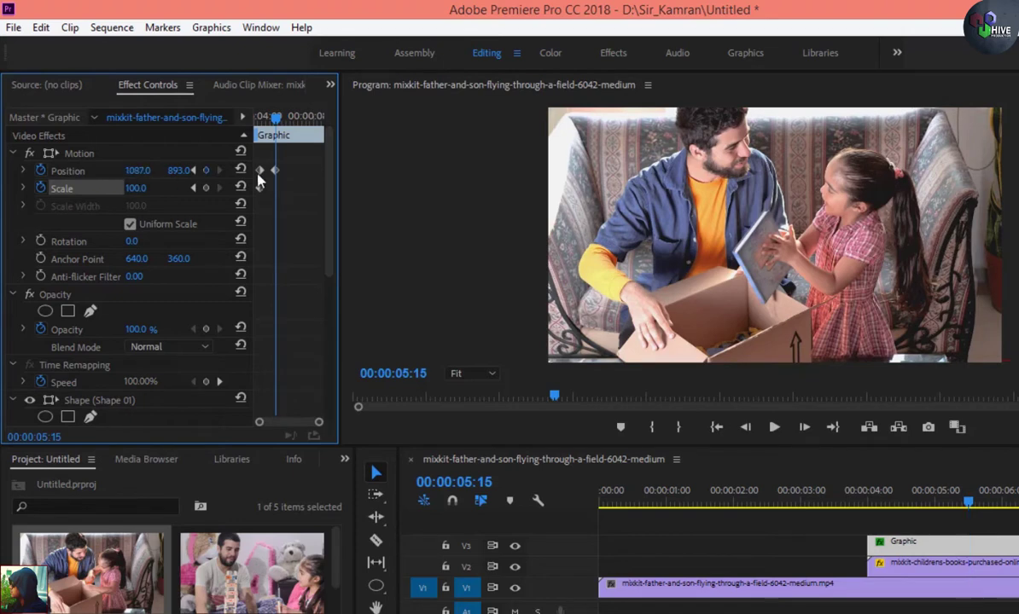
left_click_drag(177, 170, 394, 216)
left_click_drag(147, 175, 55, 158)
mouse_move(150, 195)
left_mouse_down()
mouse_move(186, 198)
mouse_move(89, 173)
mouse_move(169, 194)
left_mouse_up()
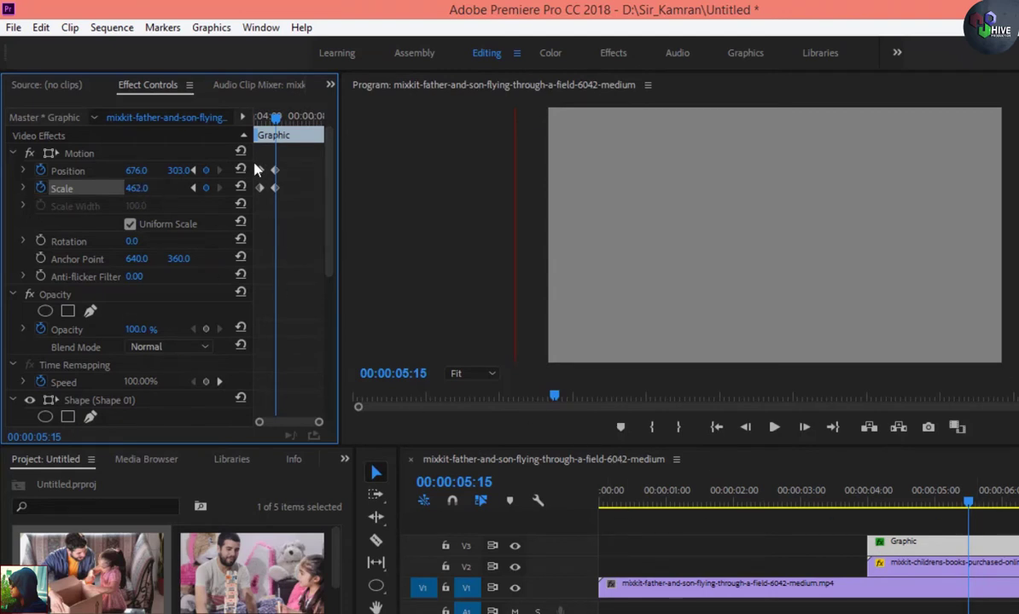
- Shift the circle graphic's position and scale keyframes earlier so the animation starts at 00:00:04:00, and scrub through the result
left_click(848, 501)
left_click_drag(848, 501, 867, 518)
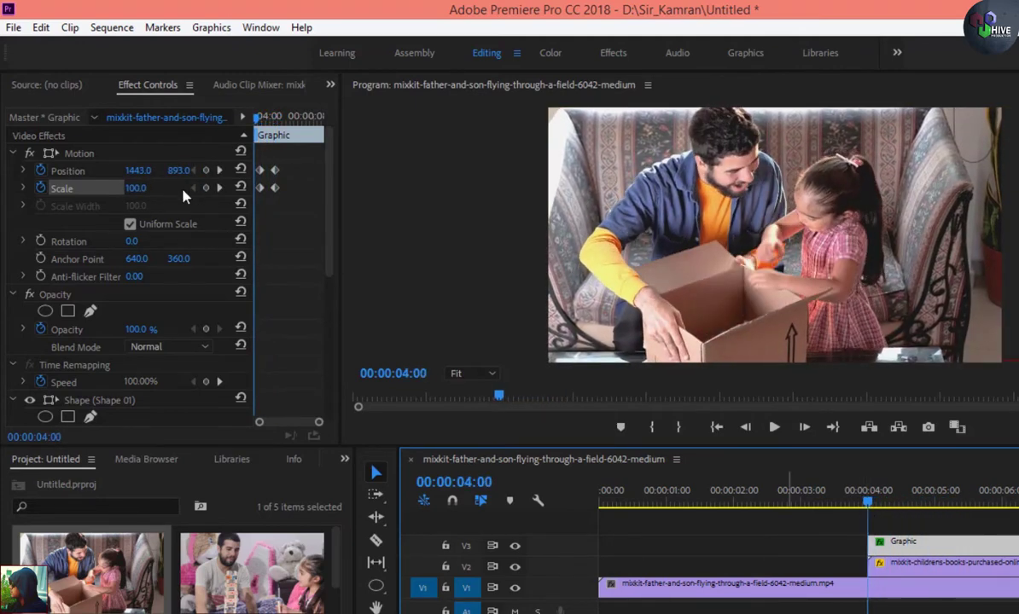
left_click(275, 196)
left_click_drag(260, 206, 262, 201)
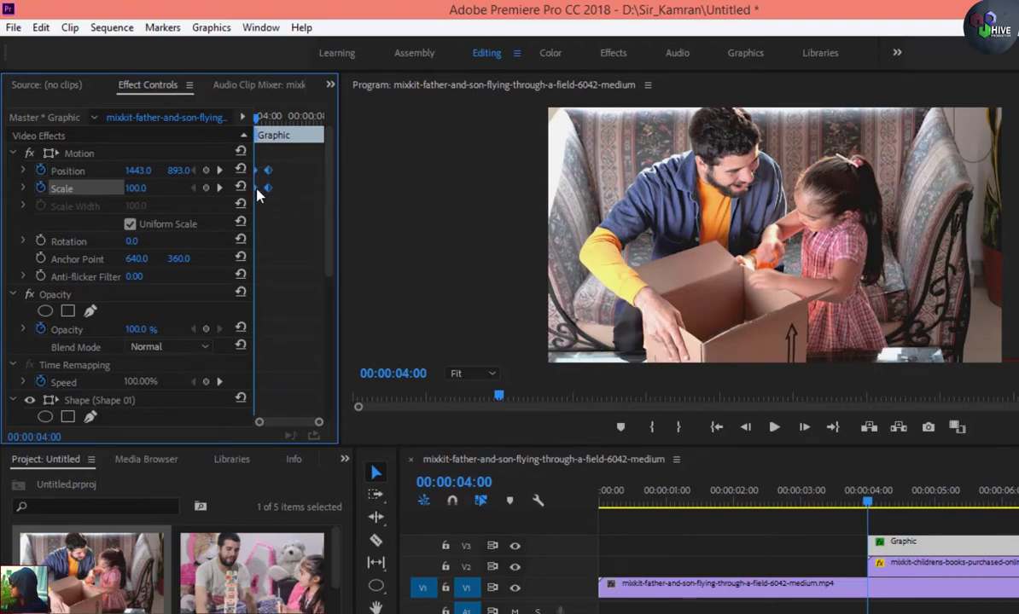
left_click_drag(849, 497, 936, 515)
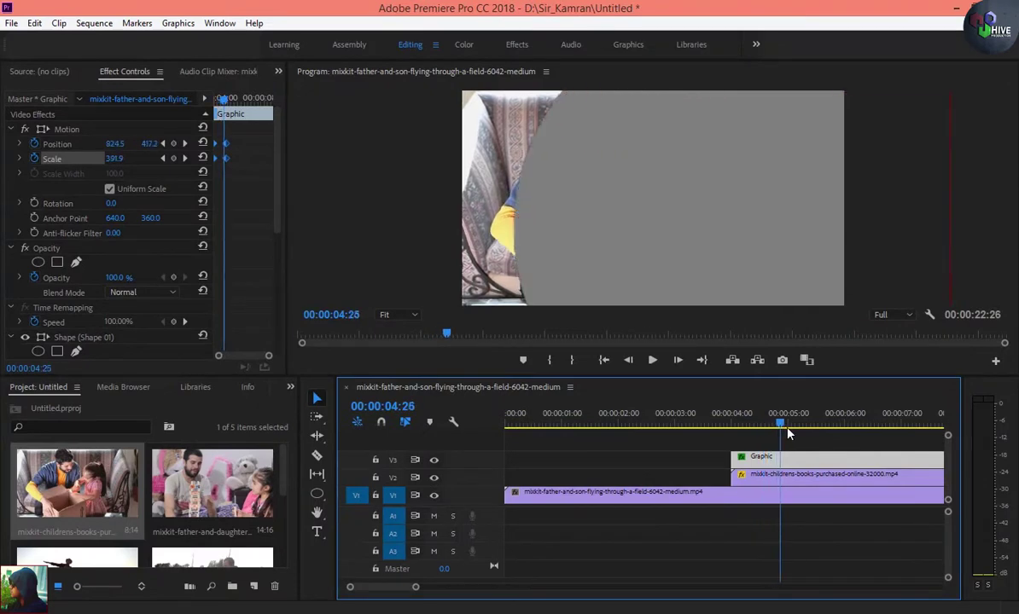
left_click_drag(787, 434, 732, 434)
- At 00:00:04:21, enable a white stroke on the circle shape and set its width to 10
key("minus")
key("minus")
key("minus")
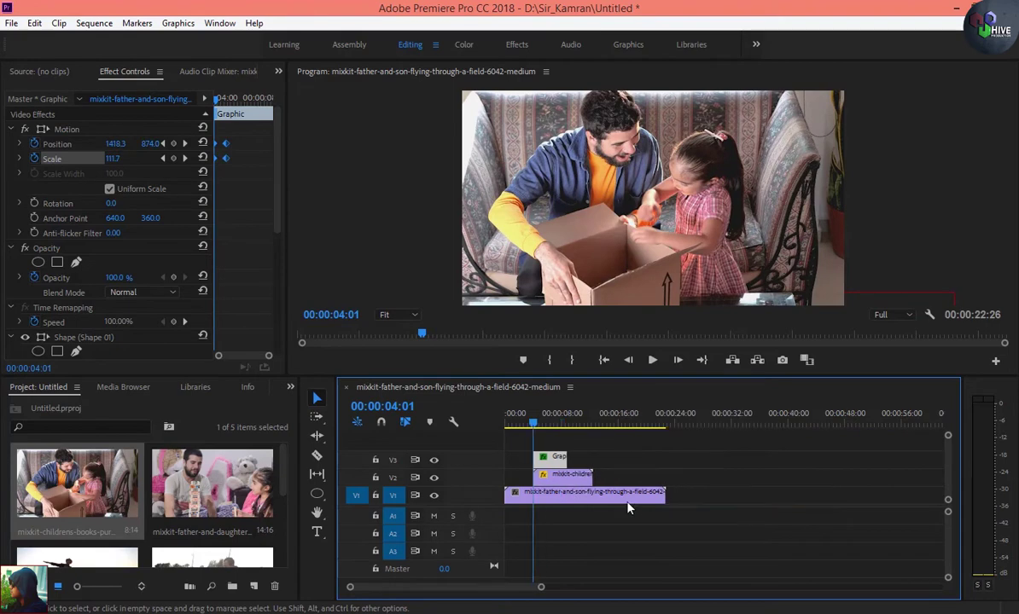
left_click_drag(538, 426, 540, 427)
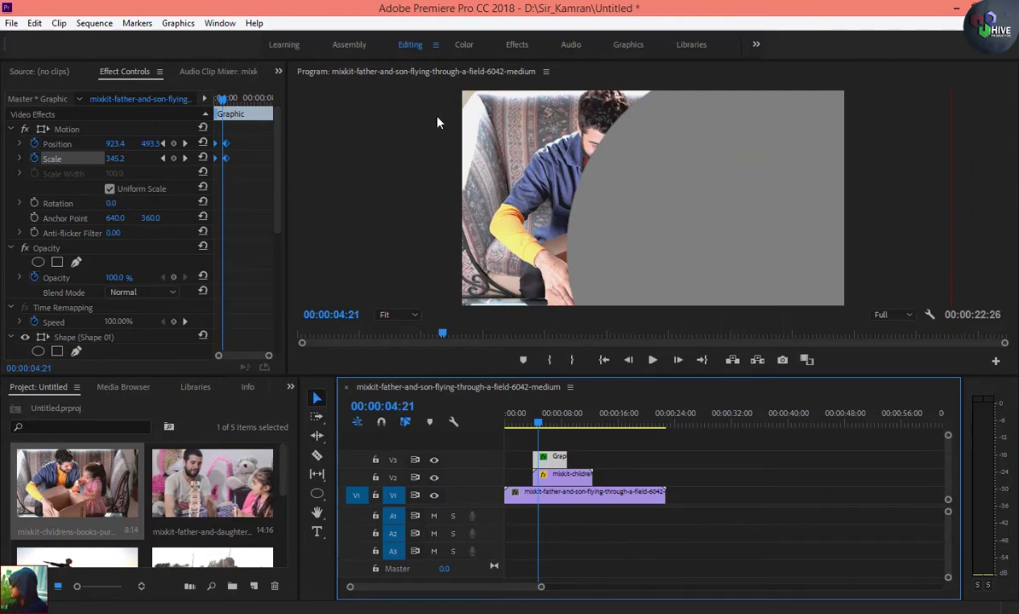
left_click_drag(275, 160, 268, 216)
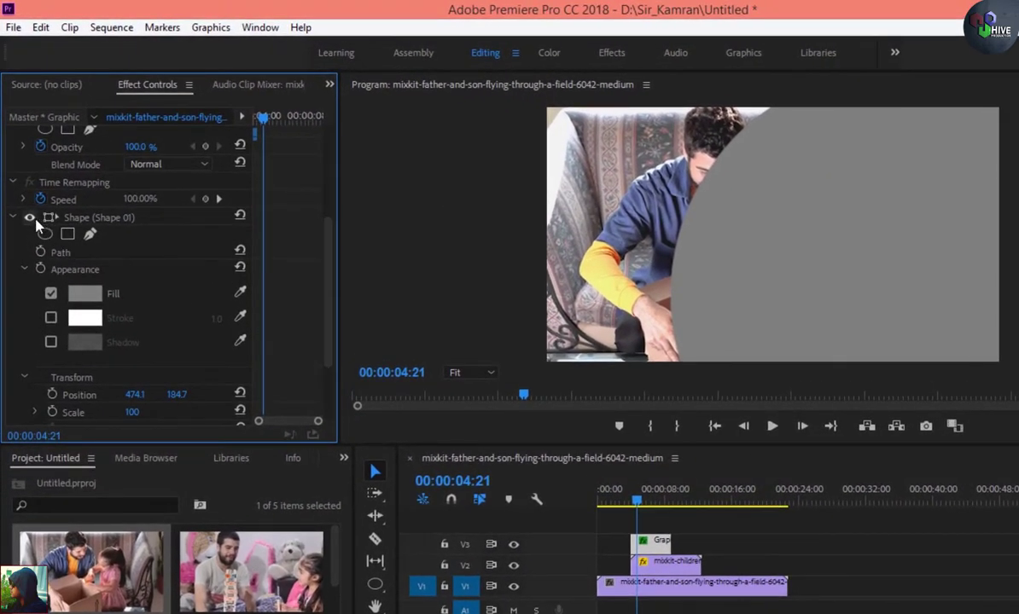
left_click_drag(203, 307, 265, 420)
left_click(51, 319)
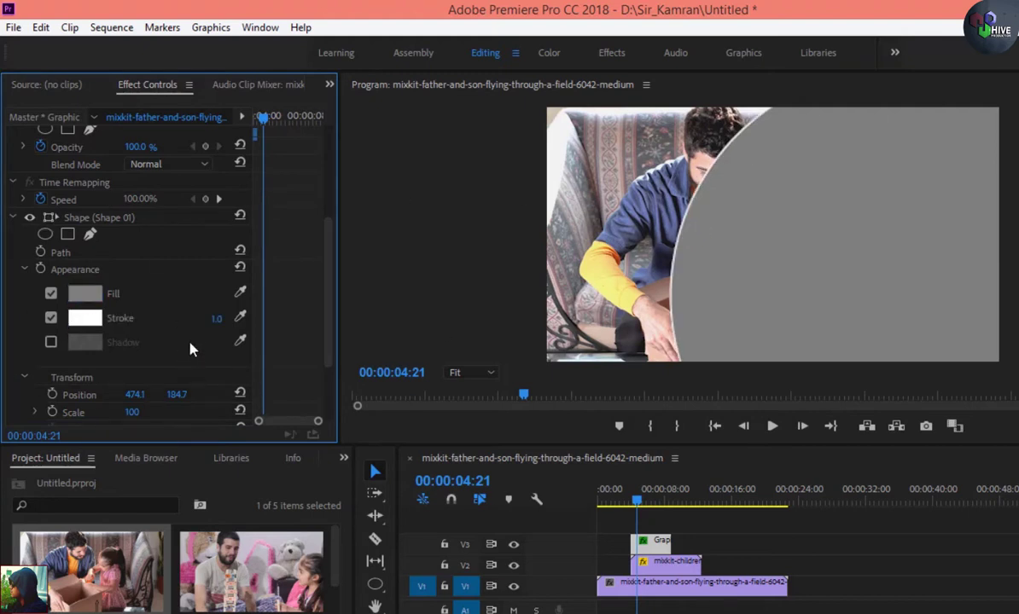
mouse_move(262, 331)
left_mouse_down()
mouse_move(246, 332)
mouse_move(266, 332)
mouse_move(255, 327)
left_mouse_up()
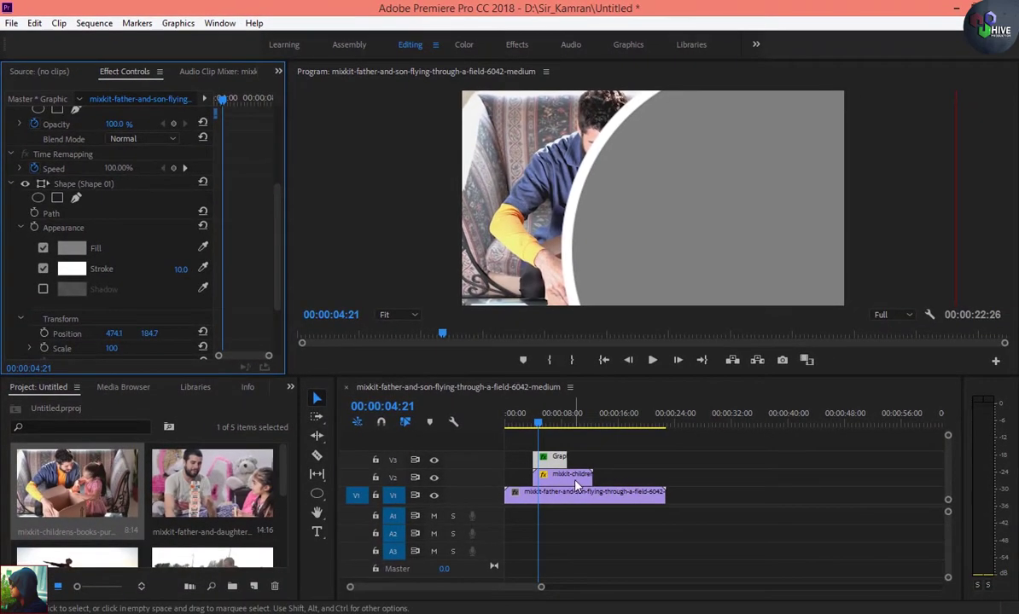
- Find the Track Matte Key effect with the search "track" and apply it to the childrens-books clip on V2
left_click(575, 485)
left_click(290, 387)
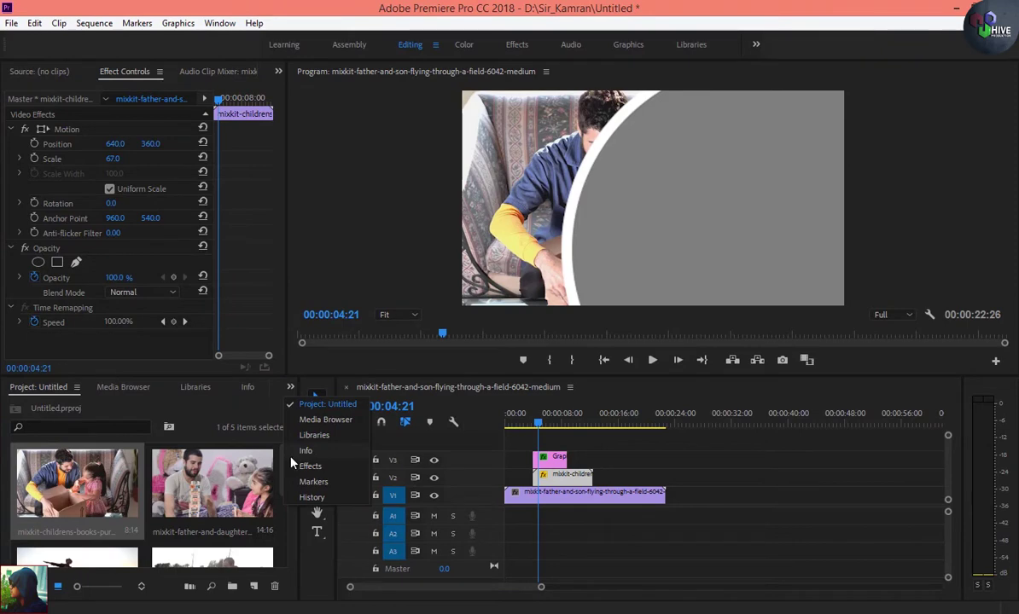
left_click(347, 484)
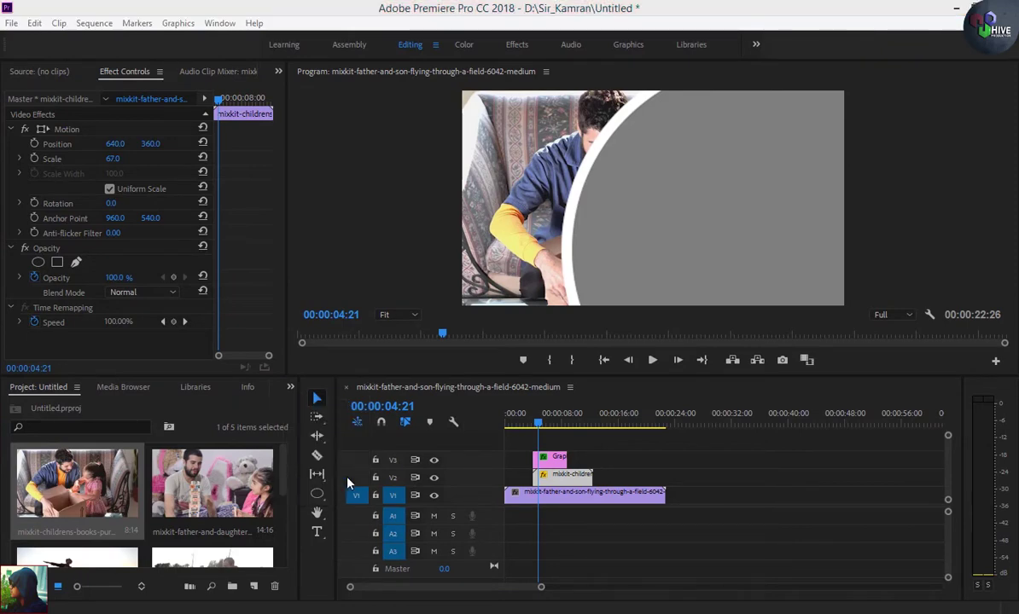
left_click(290, 387)
left_click(324, 421)
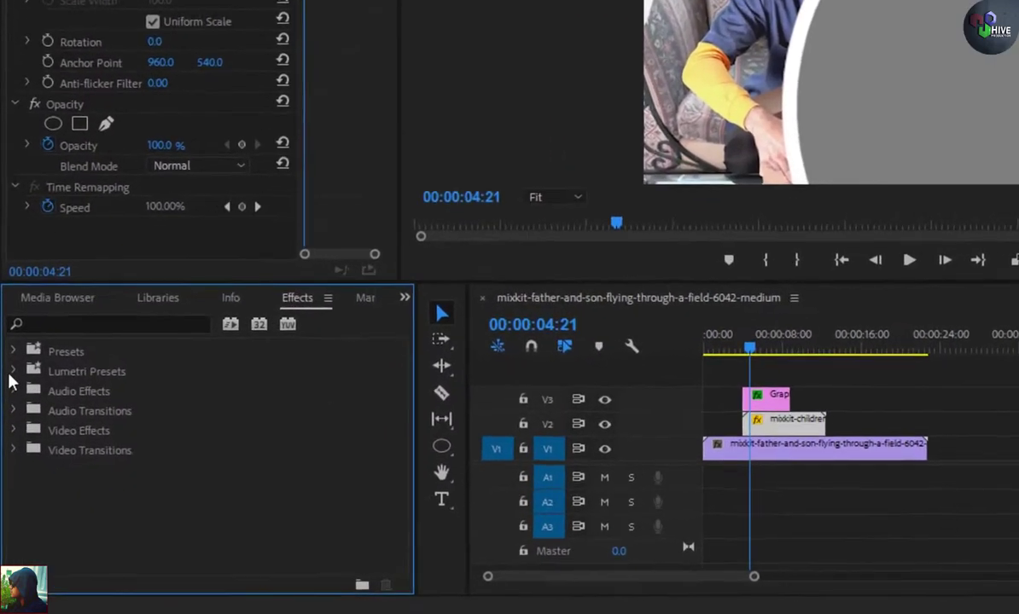
left_click(67, 308)
type("tr")
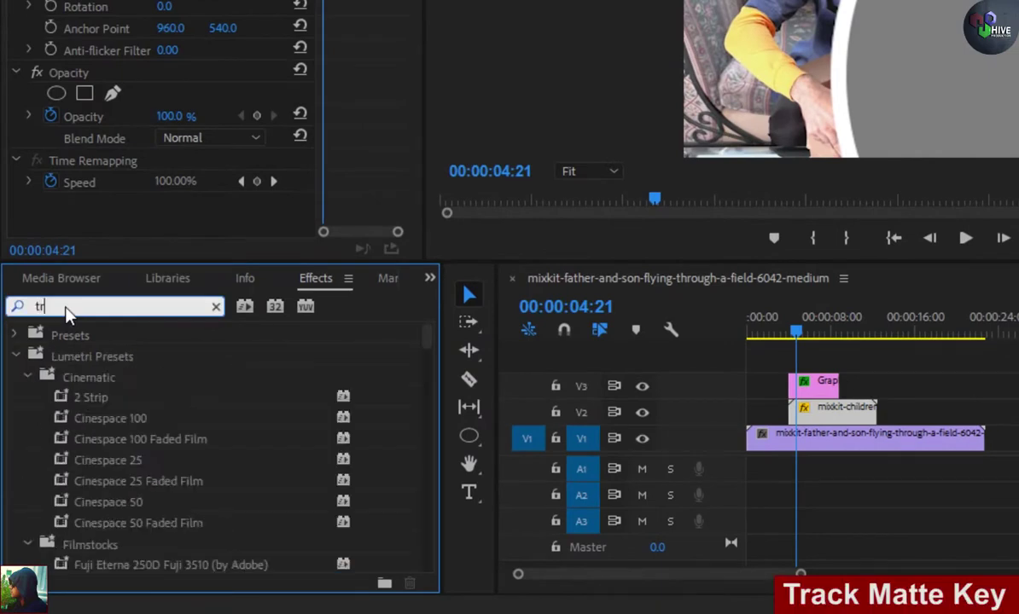
type("ack")
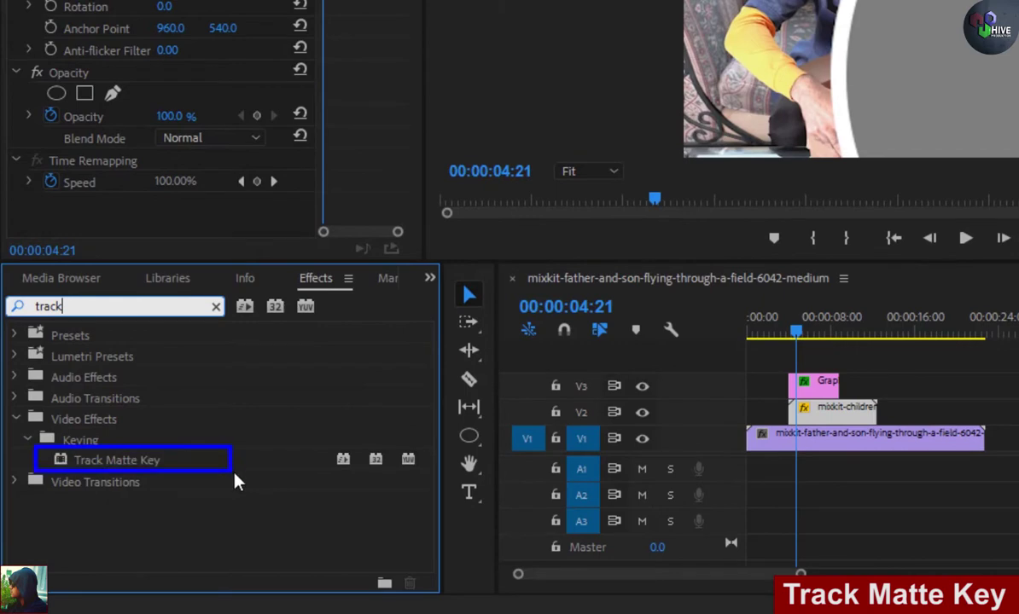
key("ctrl+a")
left_click_drag(89, 466, 820, 408)
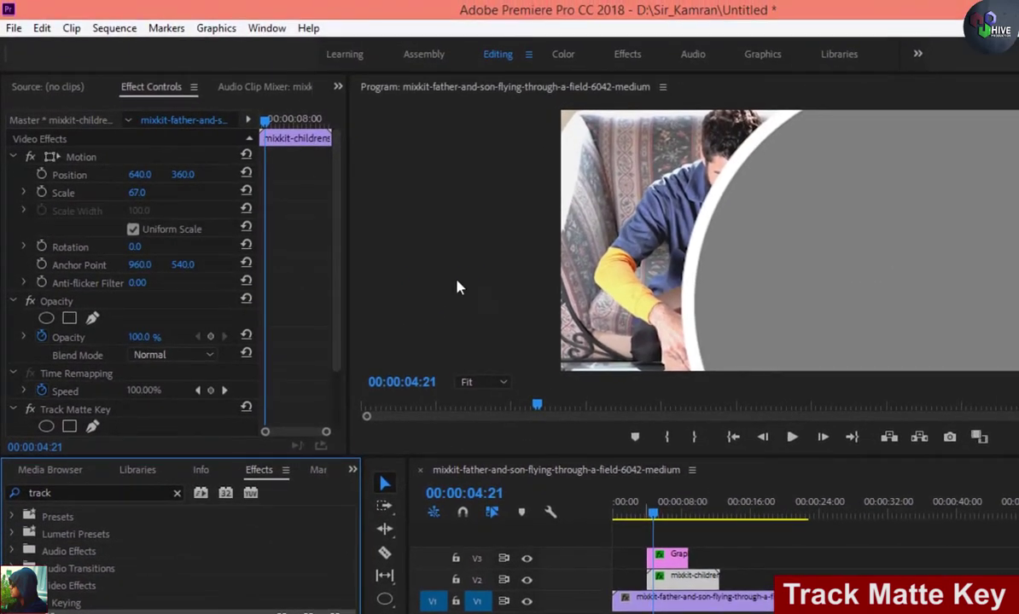
- Set the Track Matte Key's matte to Video 3
left_click_drag(338, 205, 335, 281)
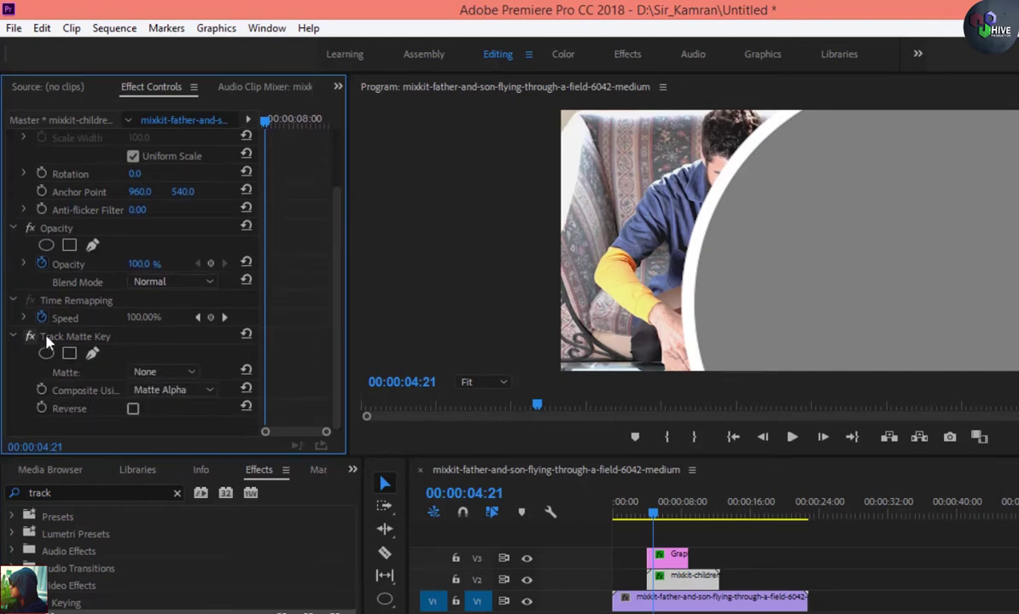
left_click(154, 373)
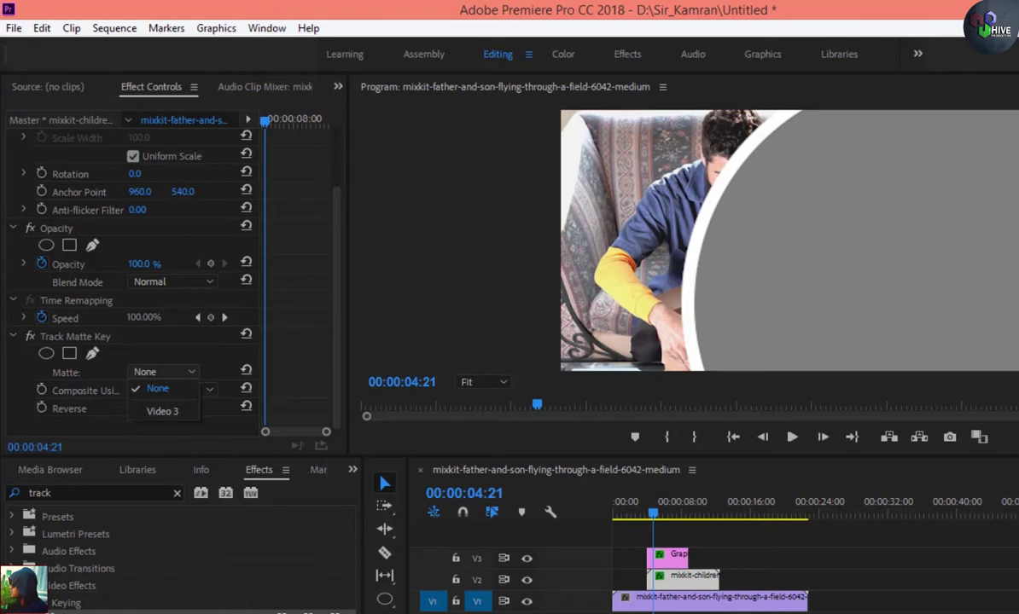
left_click(477, 559)
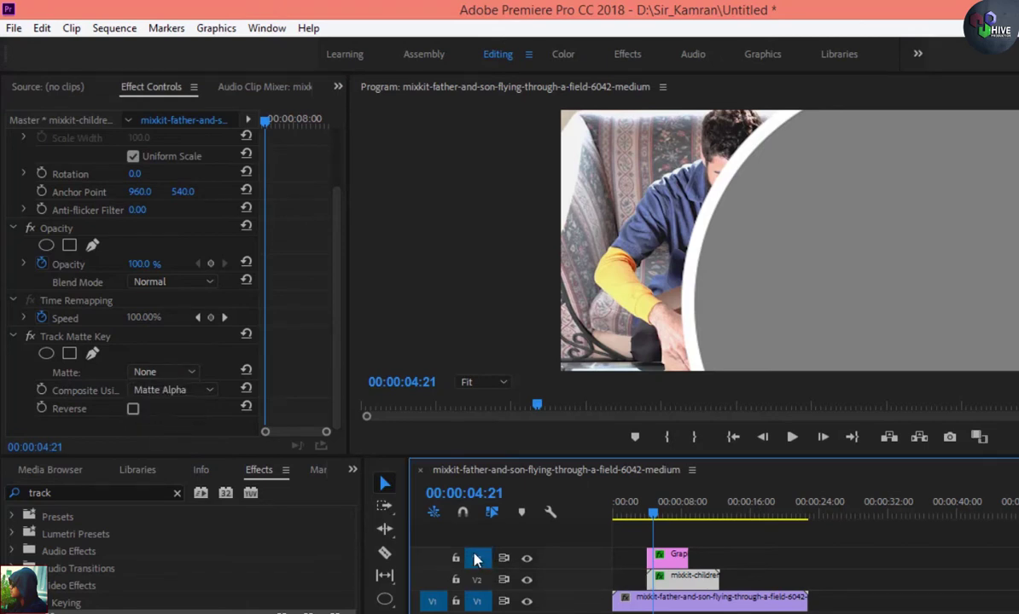
left_click(181, 376)
left_click(178, 410)
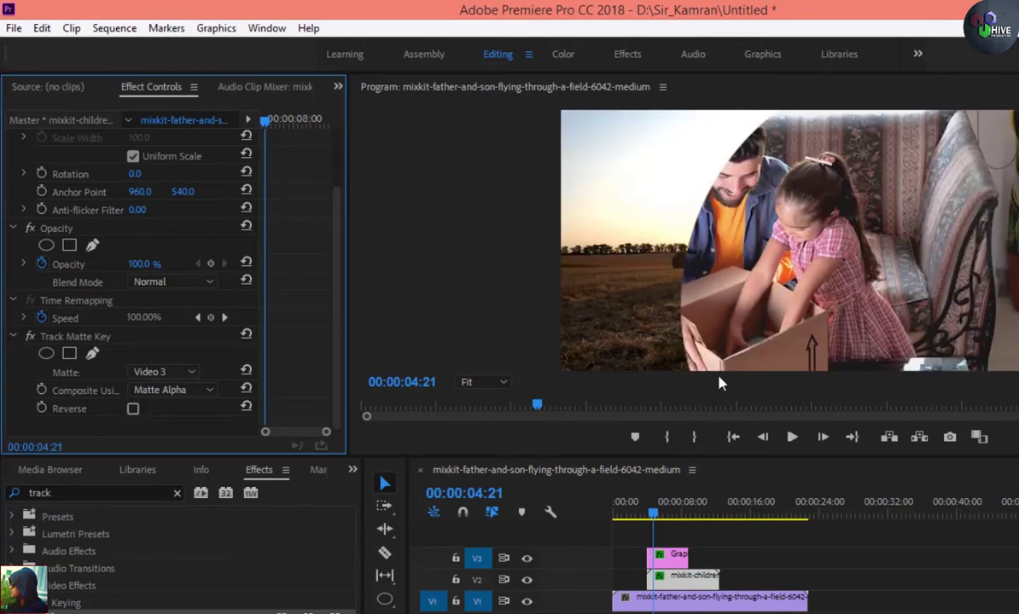
- Compare the transition with the Track Matte Key disabled and re-enabled, scrubbing between 00:00:04:15 and 00:00:04:21
left_click_drag(654, 517, 652, 522)
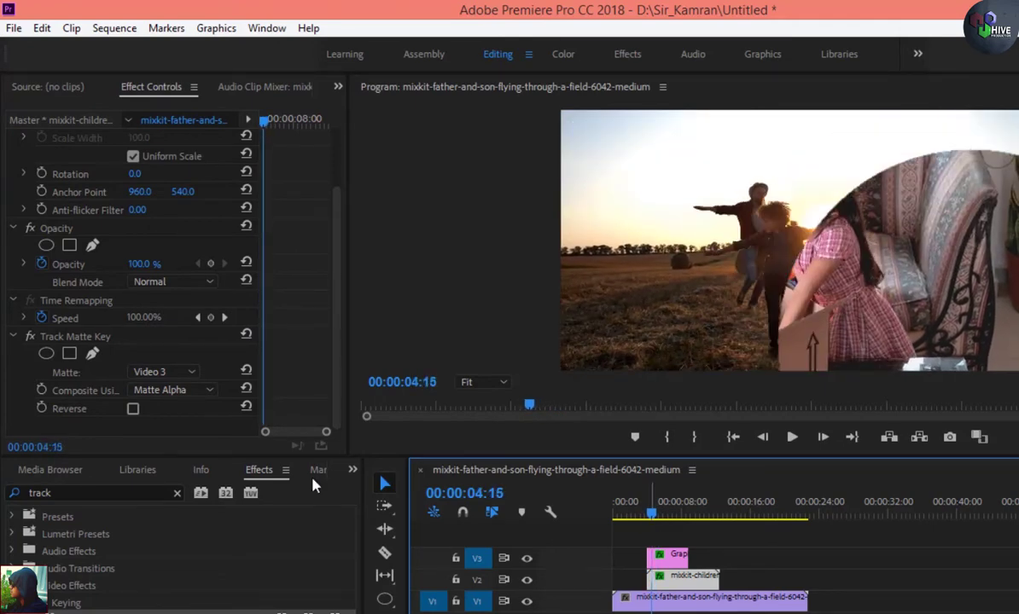
left_click(31, 336)
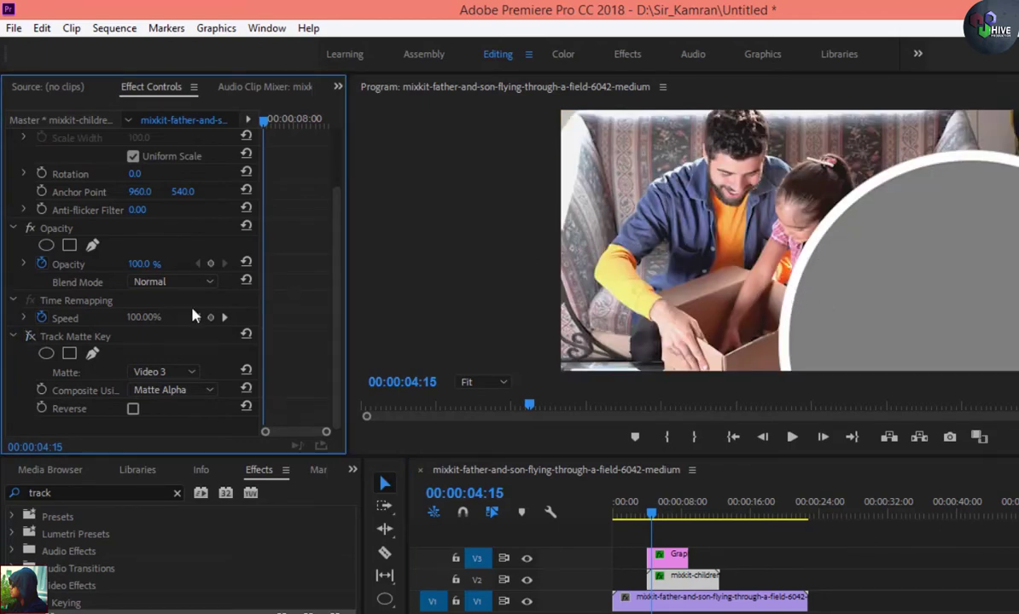
left_click(31, 336)
left_click_drag(651, 515, 654, 520)
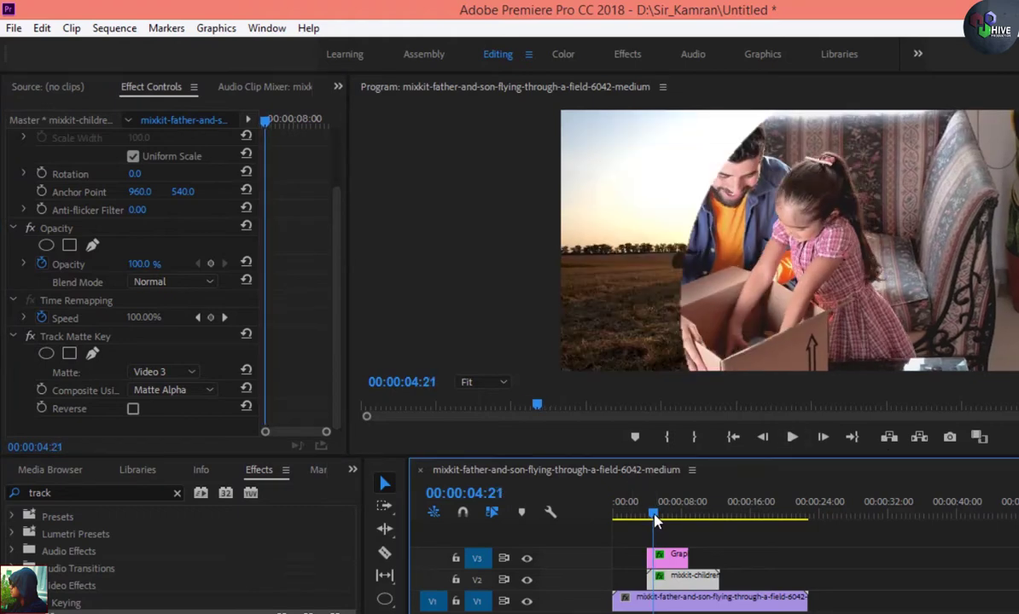
- Set the Track Matte Key to composite using Matte Luma and change the circle graphic's fill colour to white
left_click(153, 389)
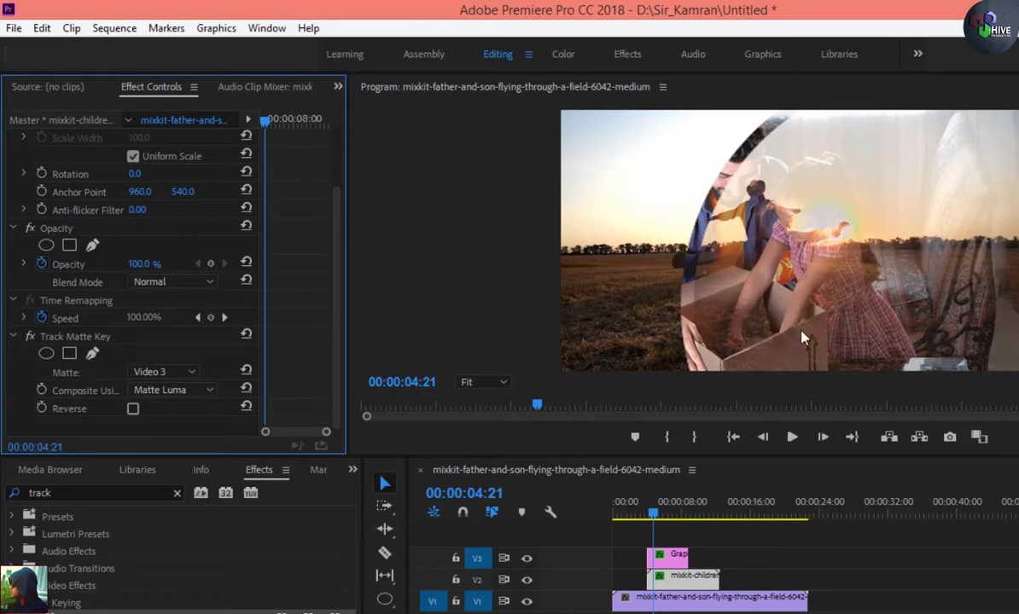
left_click(671, 560)
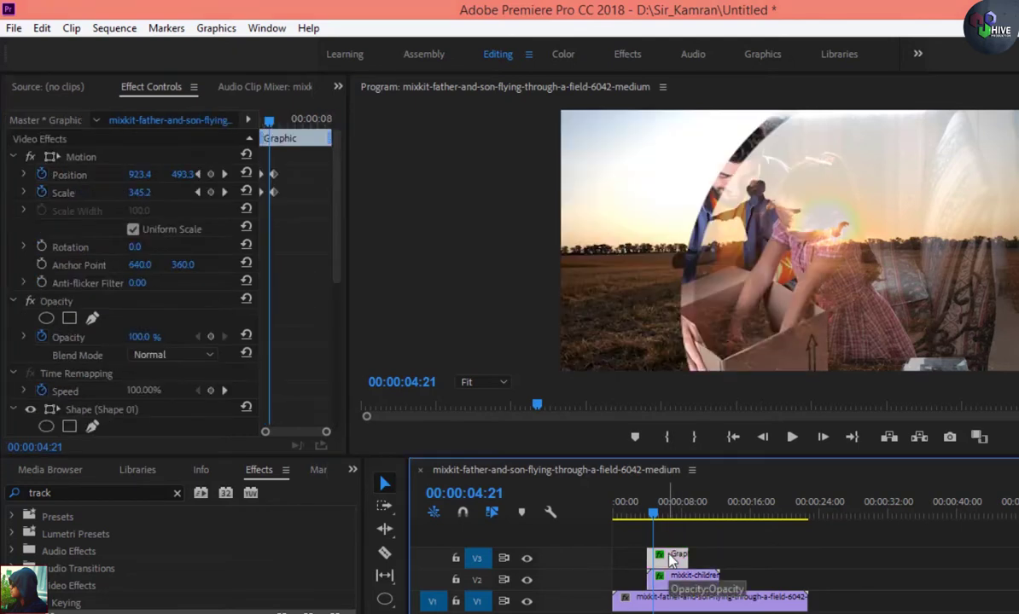
left_click_drag(333, 262, 255, 346)
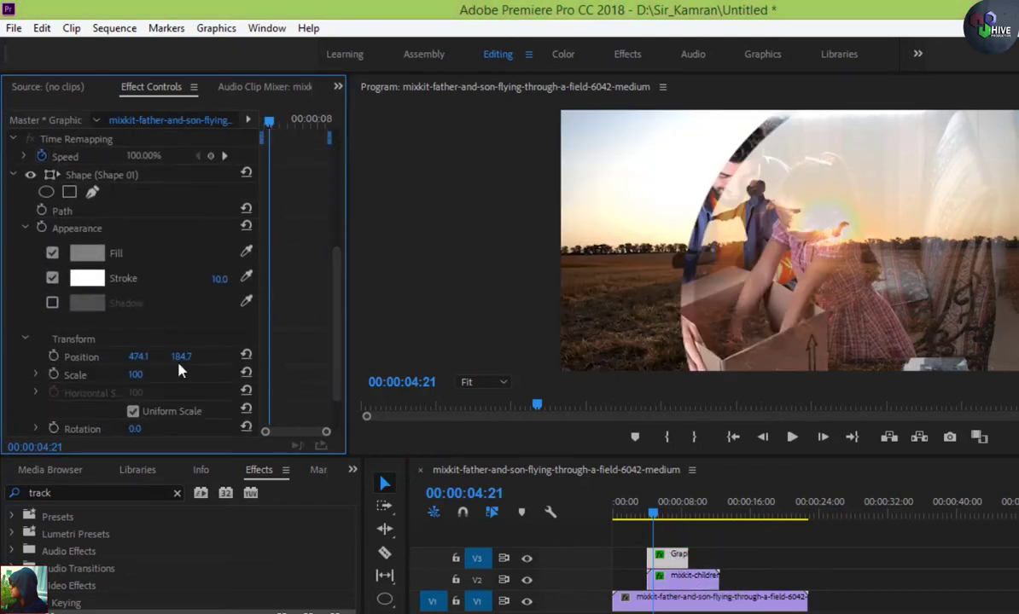
left_click(81, 254)
left_click_drag(441, 356, 427, 536)
left_click(808, 290)
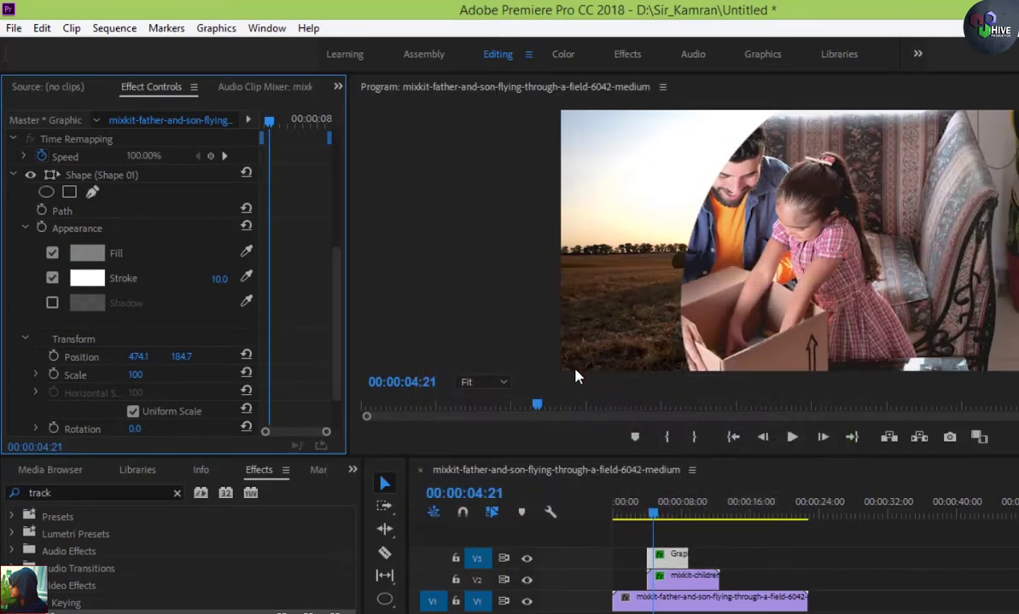
- Change the circle's stroke colour to the mid grey 7F7F7F
left_click(86, 278)
left_click_drag(441, 443, 408, 418)
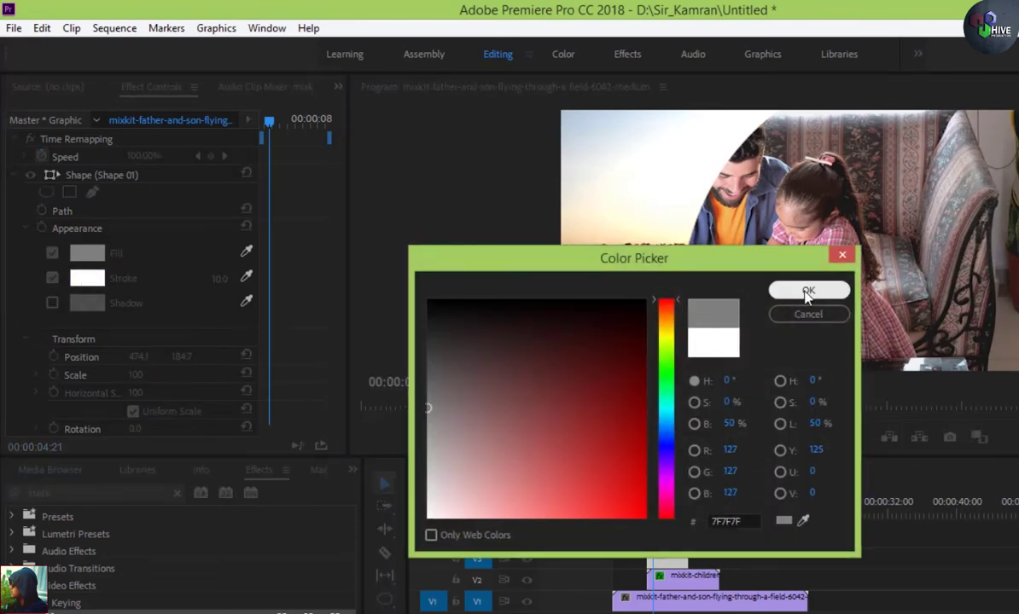
left_click(808, 290)
- Examine the circle's edge frame by frame at 100% and 25% preview zoom, and return the preview to Fit
left_click(483, 381)
left_click(469, 493)
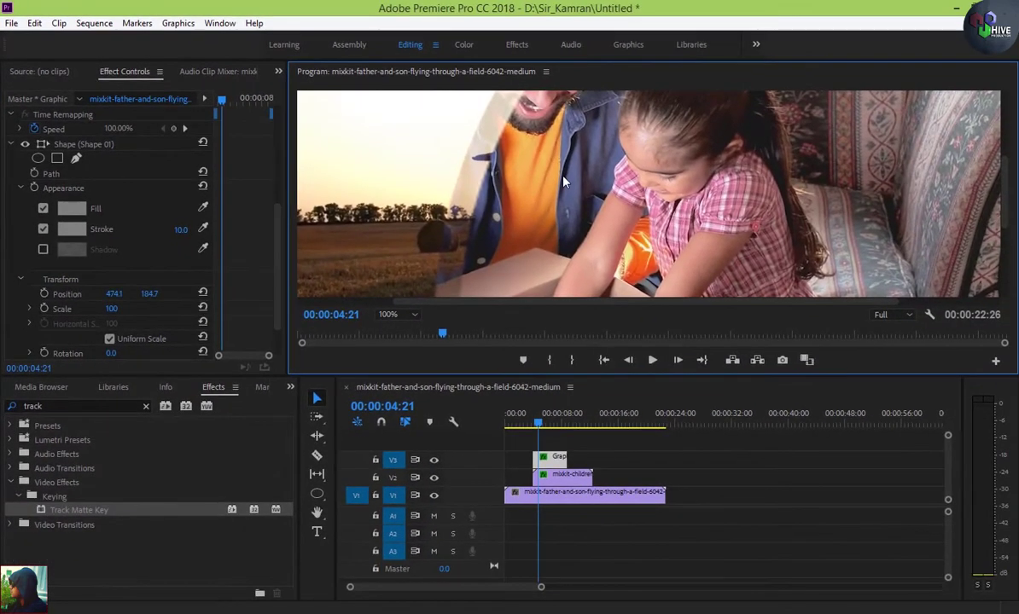
key("shift+Left")
key("Left")
key("Left")
key("Left")
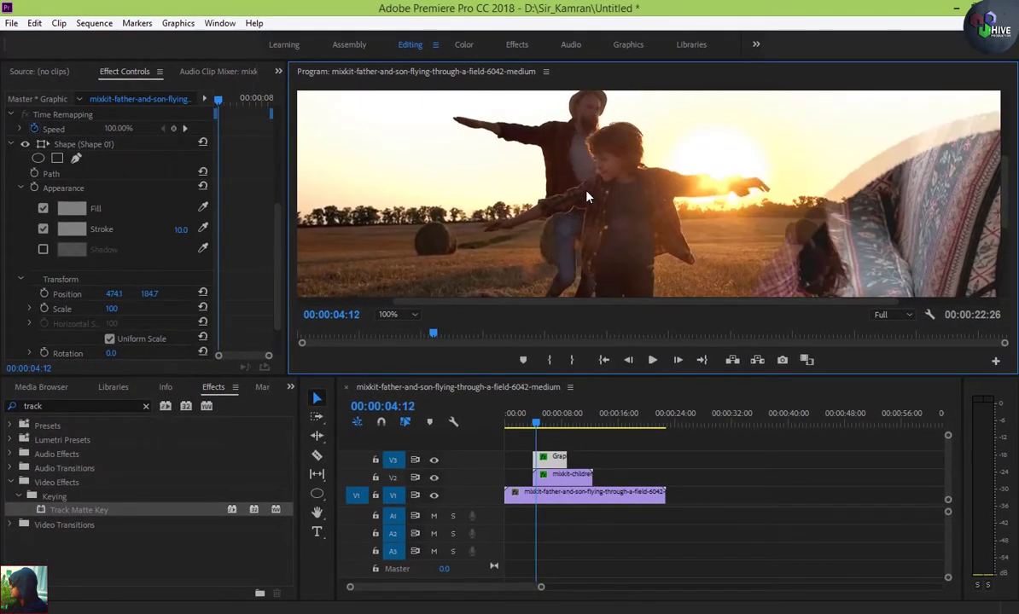
key("Right")
key("Left")
key("Left")
key("Left")
key("Left")
left_click(398, 314)
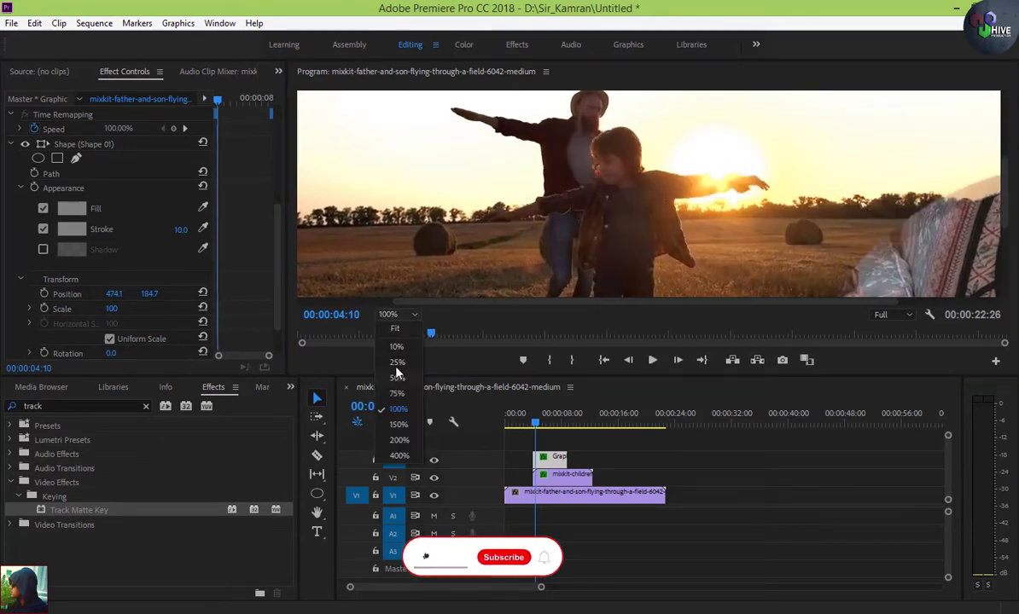
left_click(388, 359)
left_click(398, 314)
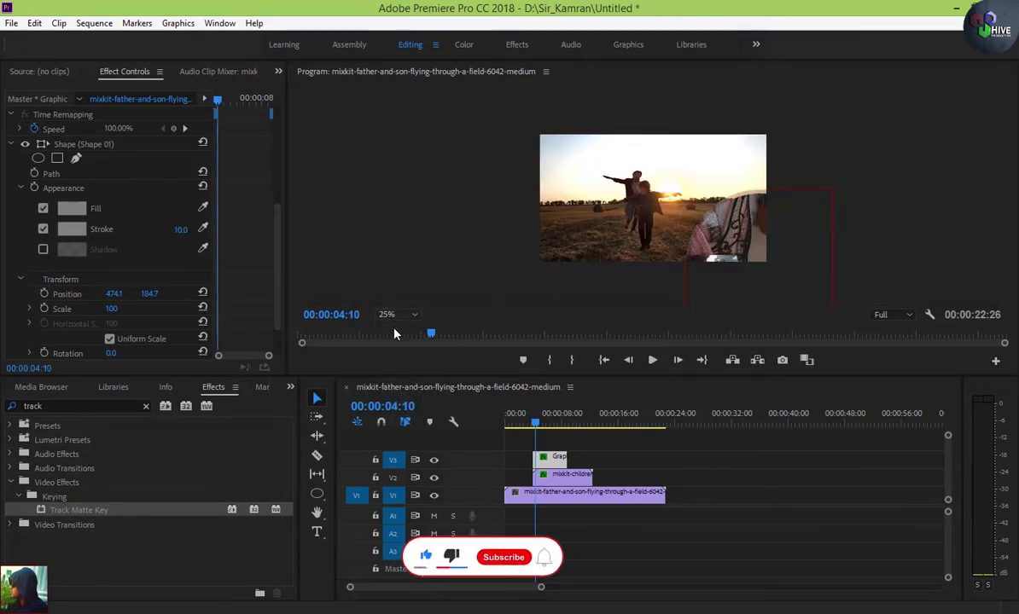
left_click(389, 344)
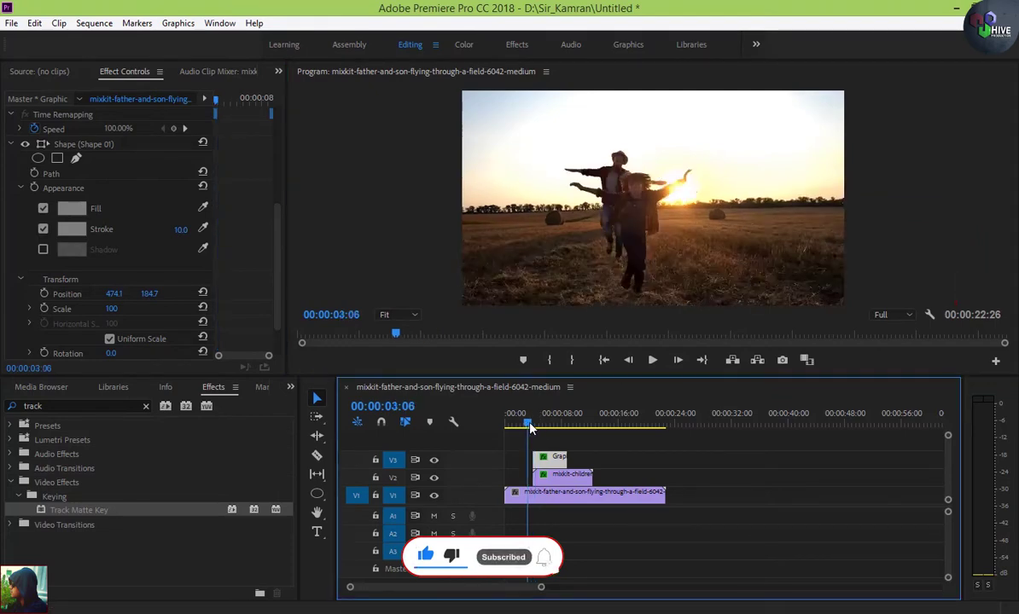
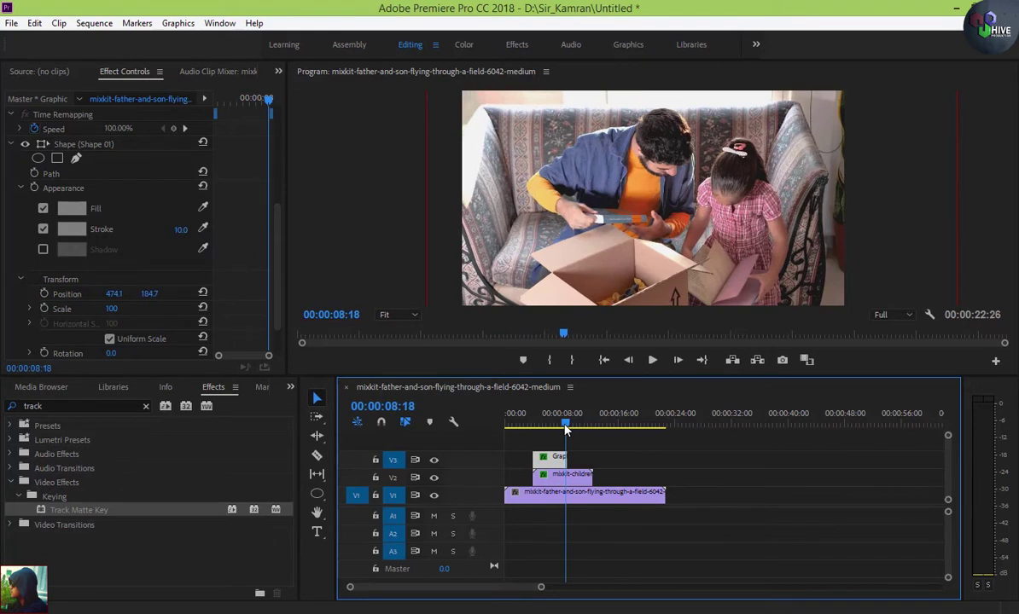
- Place the mixkit-father-and-son-on-a-fishing-trip clip from the project media on the timeline, directly after the Graphic clip
left_click(51, 388)
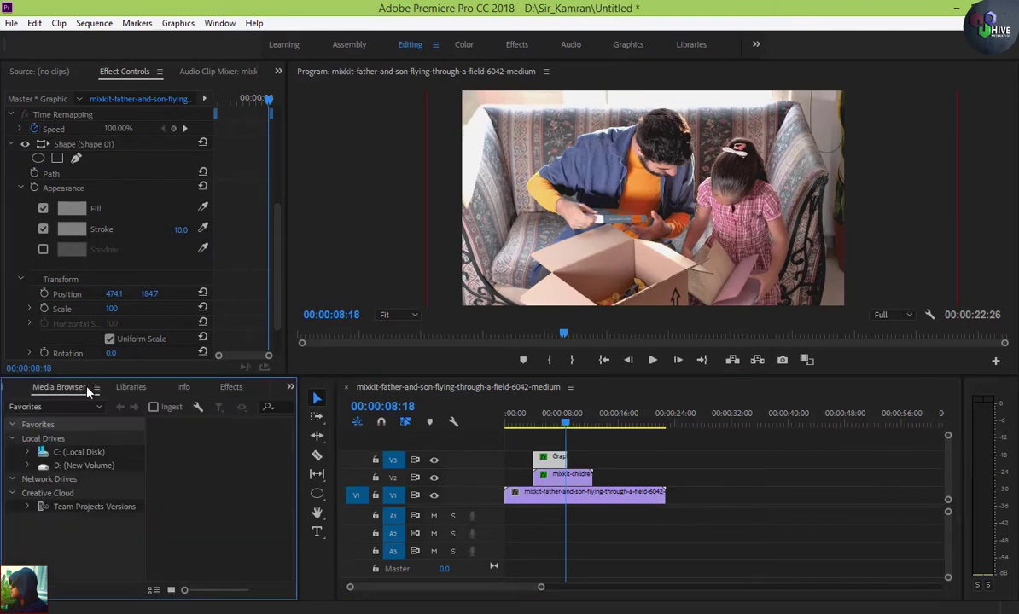
left_click(130, 388)
left_click(290, 388)
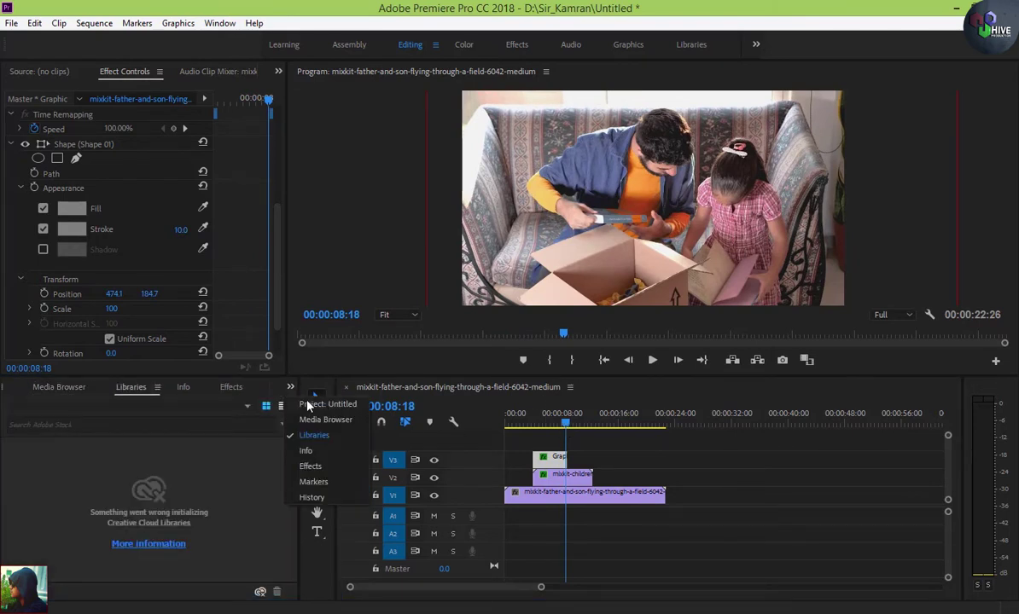
left_click(347, 408)
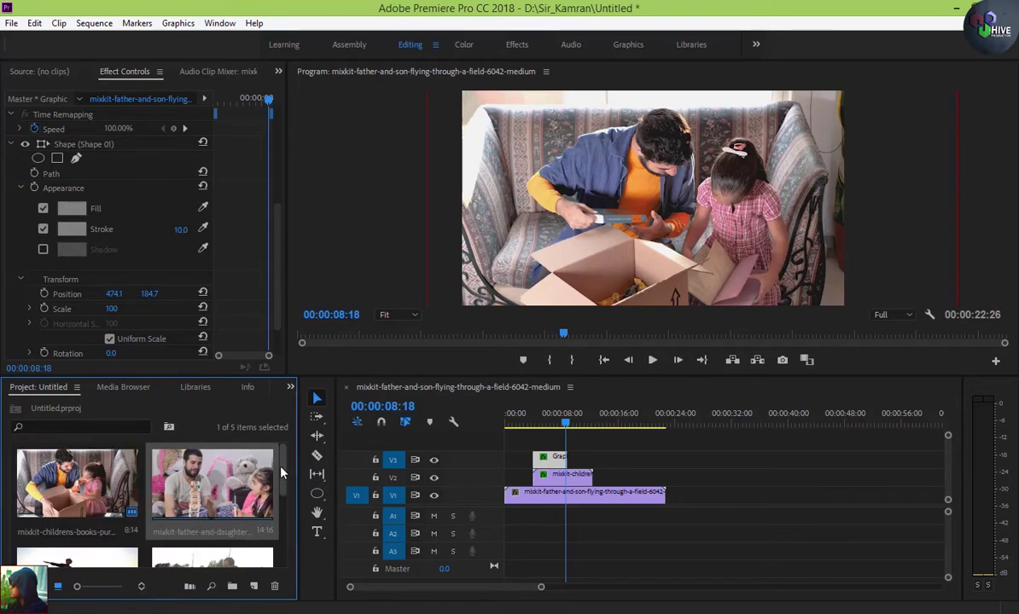
scroll(283, 506, "down", 2)
left_click_drag(189, 514, 569, 467)
scroll(570, 437, "up", 4)
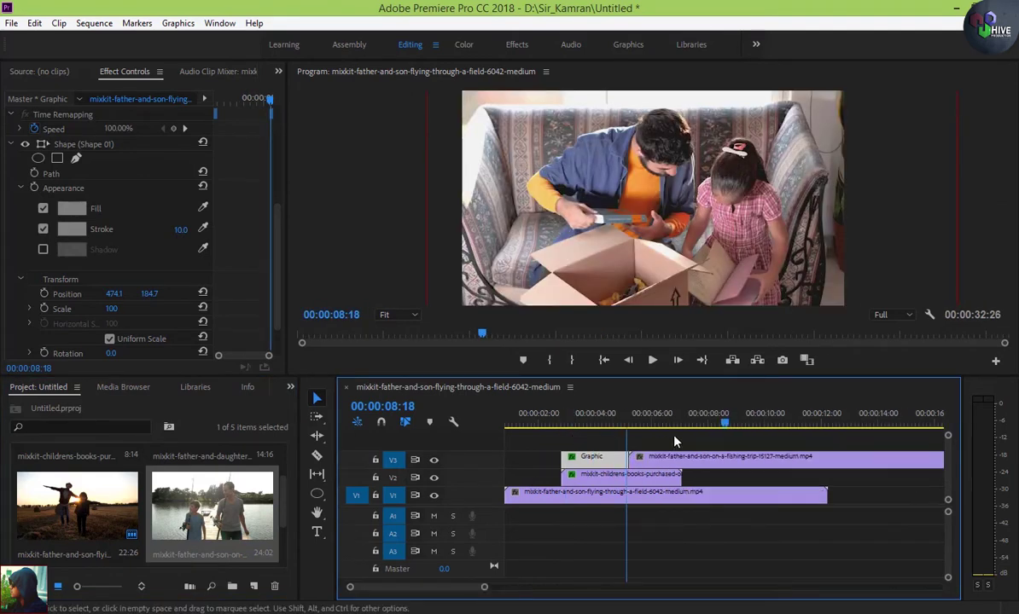
- Move the playhead to 00:00:08:24 and align the start of the fishing-trip clip there on track V4
left_click(733, 426)
left_click_drag(737, 432, 566, 424)
key("minus")
key("minus")
key("minus")
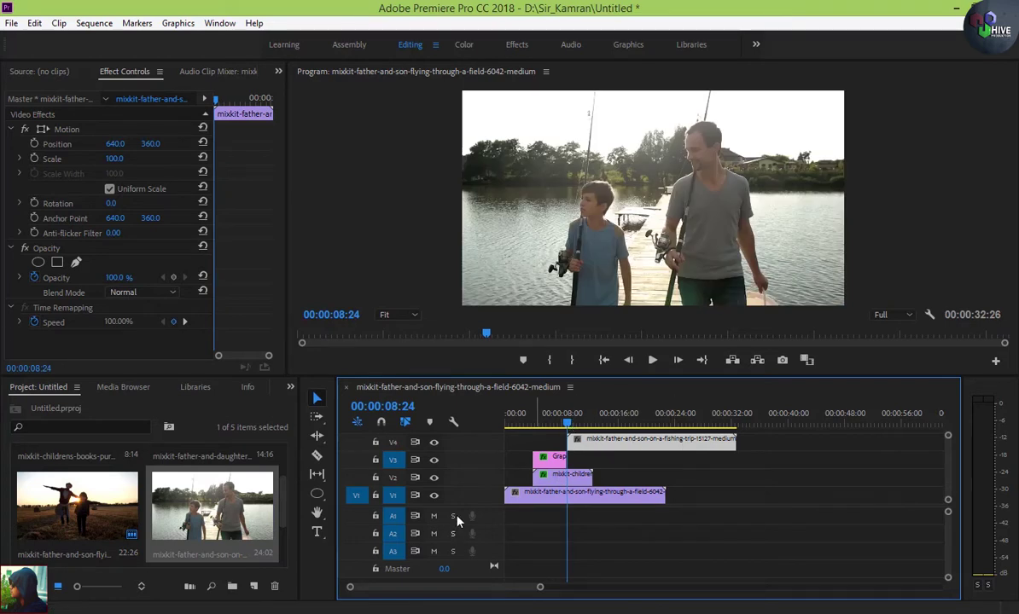
key("=")
key("=")
key("=")
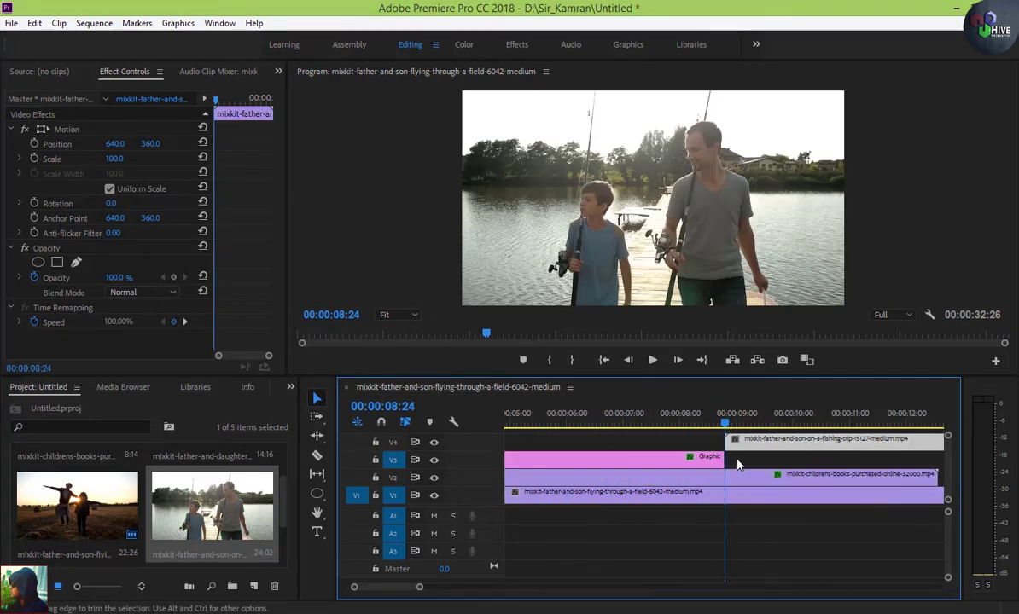
key("=")
key("=")
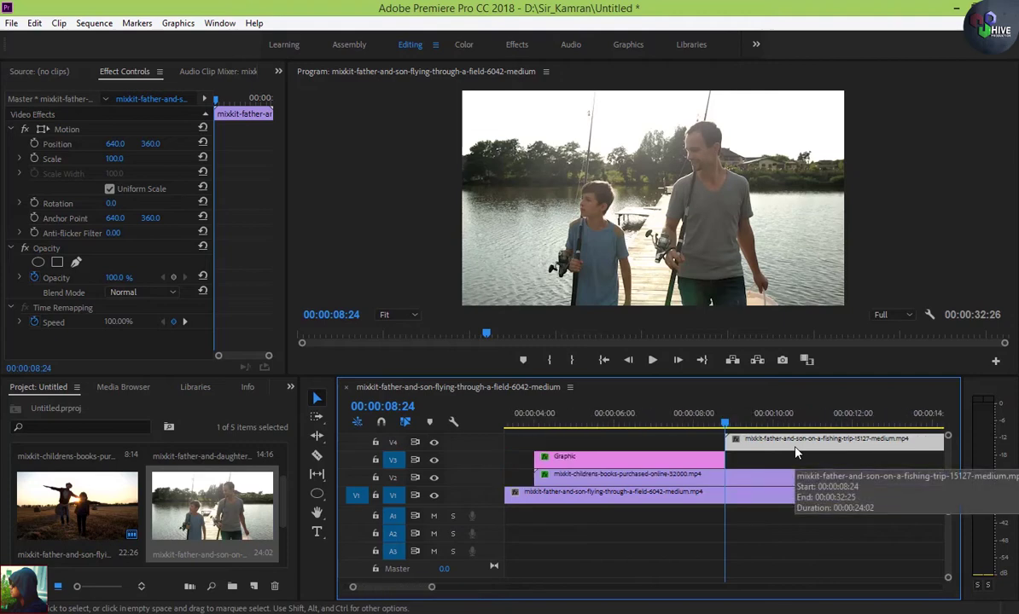
key("minus")
key("minus")
key("minus")
key("minus")
key("minus")
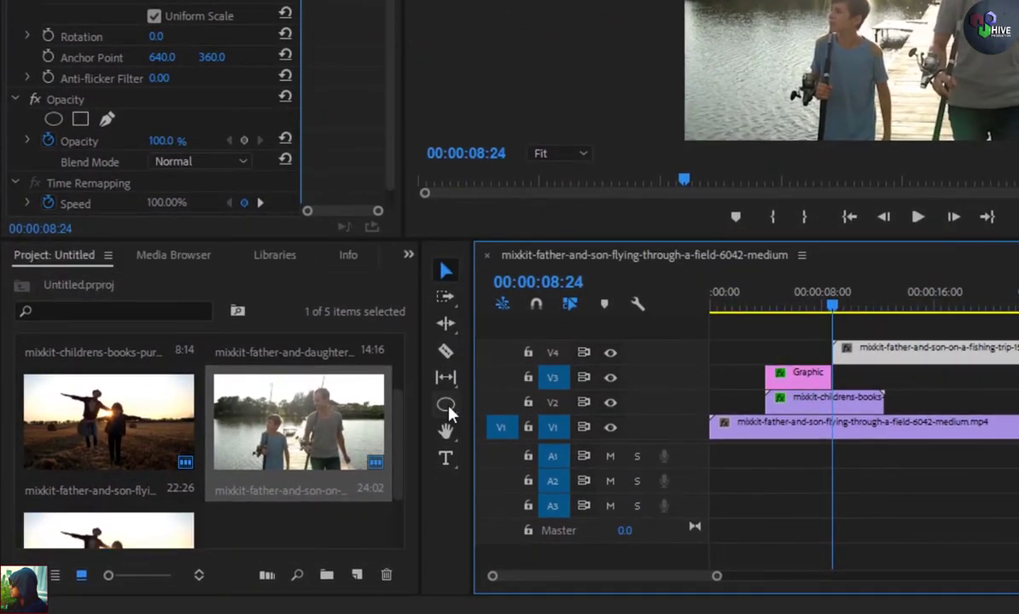
- Draw a rectangle with the Rectangle tool over the fishing-trip clip and fit it to the upper half of the frame
left_click_drag(449, 413, 474, 424)
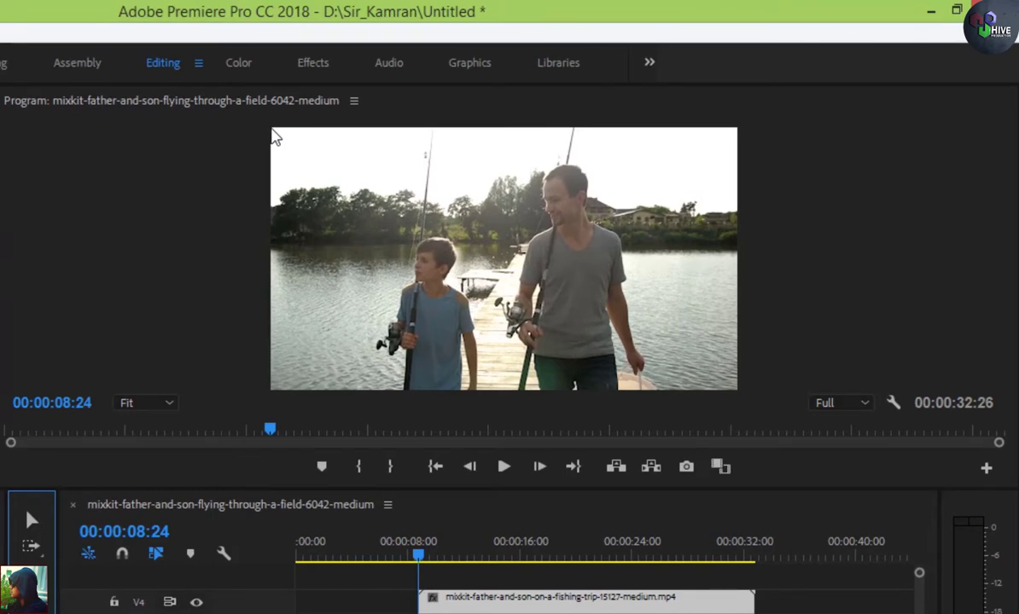
mouse_move(275, 136)
left_mouse_down()
mouse_move(405, 177)
mouse_move(472, 271)
mouse_move(475, 249)
mouse_move(618, 226)
mouse_move(674, 234)
mouse_move(682, 306)
left_mouse_up()
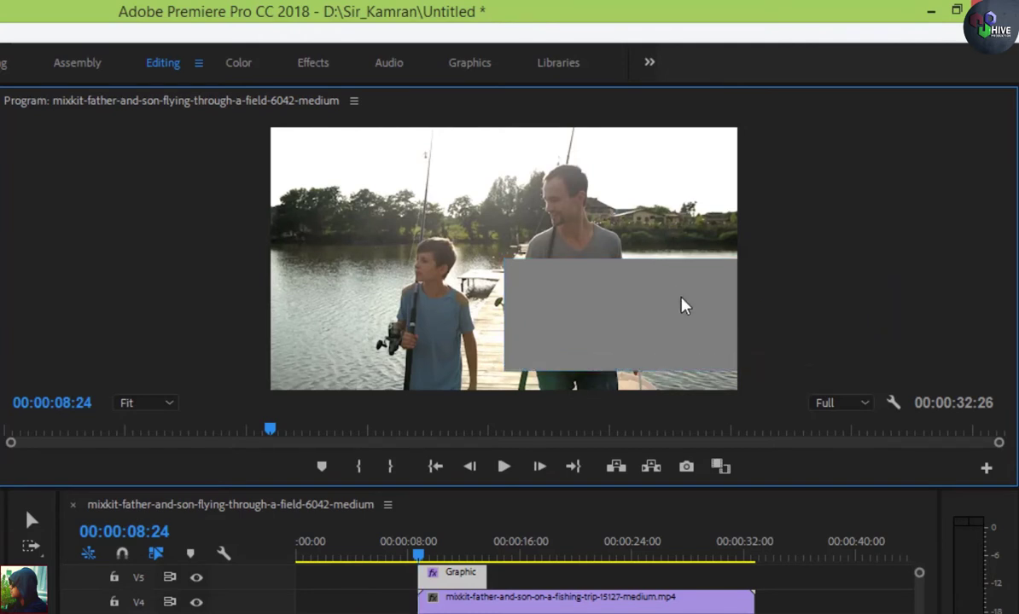
left_click(35, 521)
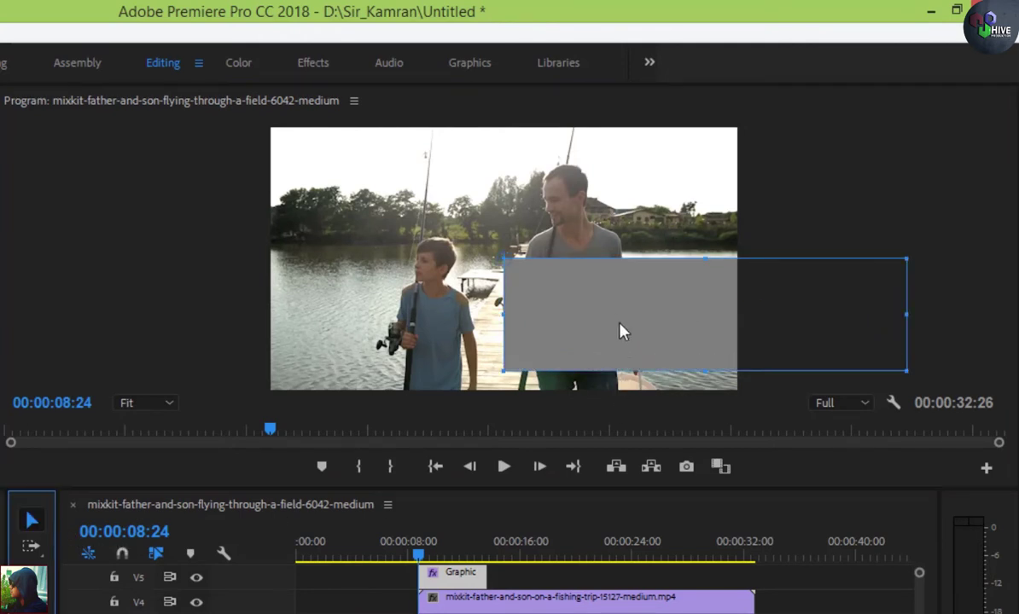
left_click_drag(622, 331, 388, 200)
left_click_drag(678, 194, 742, 192)
left_click_drag(504, 242, 504, 267)
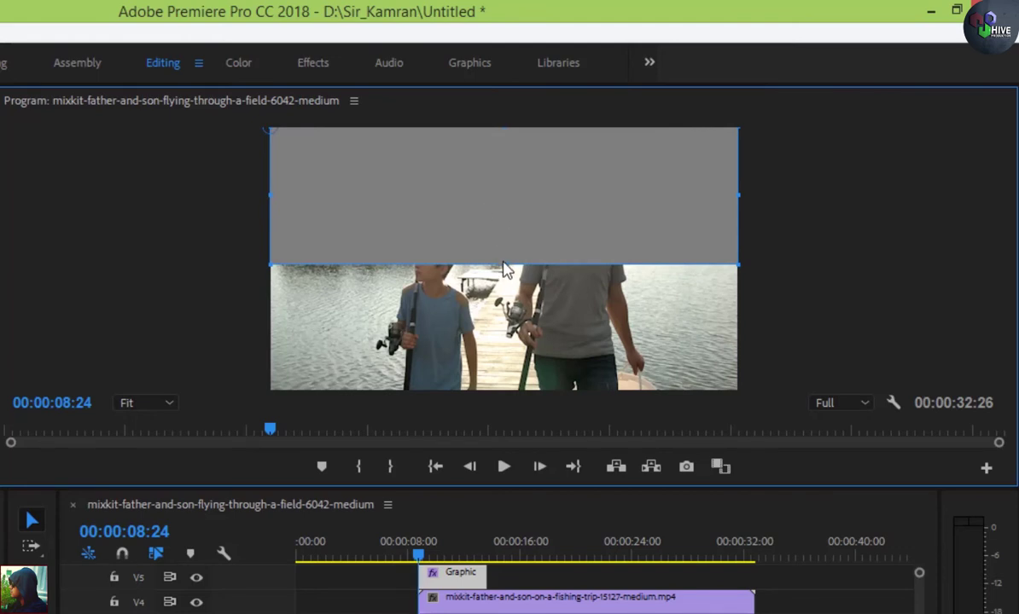
left_click_drag(504, 267, 504, 265)
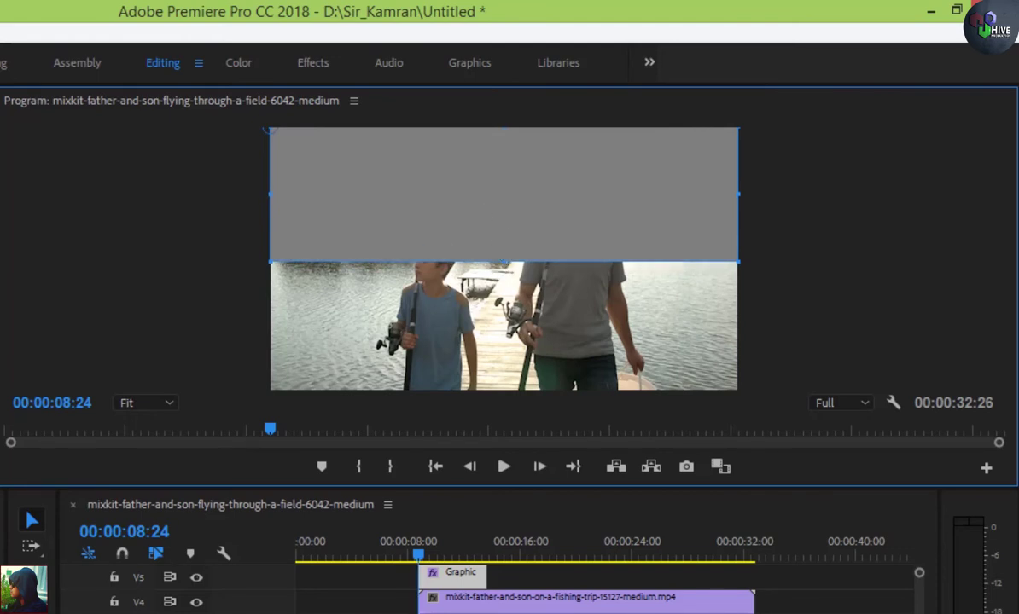
- Draw a second rectangle in the same graphic covering the lower half of the frame
left_click(32, 520)
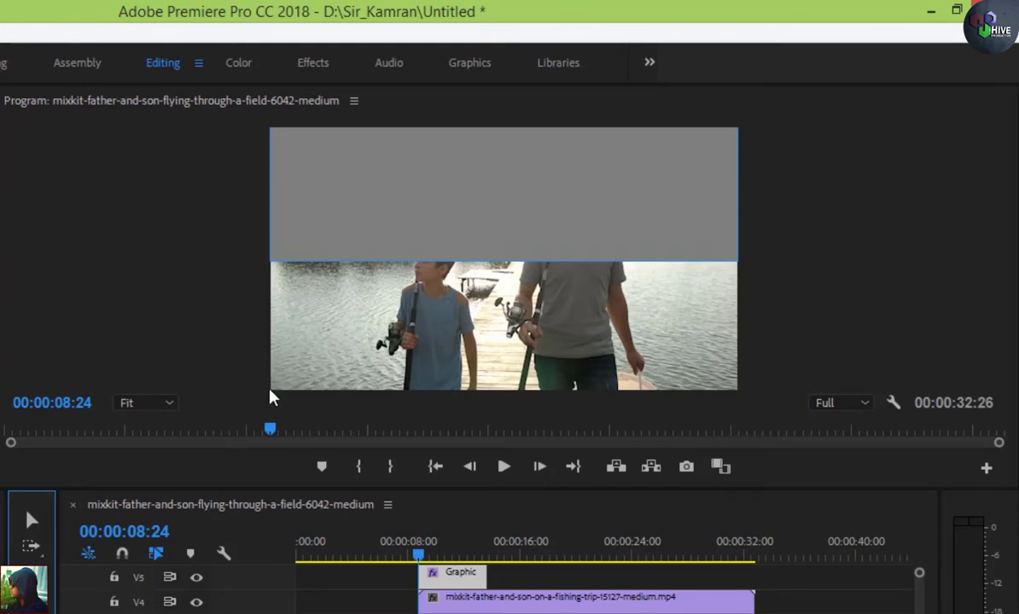
left_click_drag(270, 398, 741, 268)
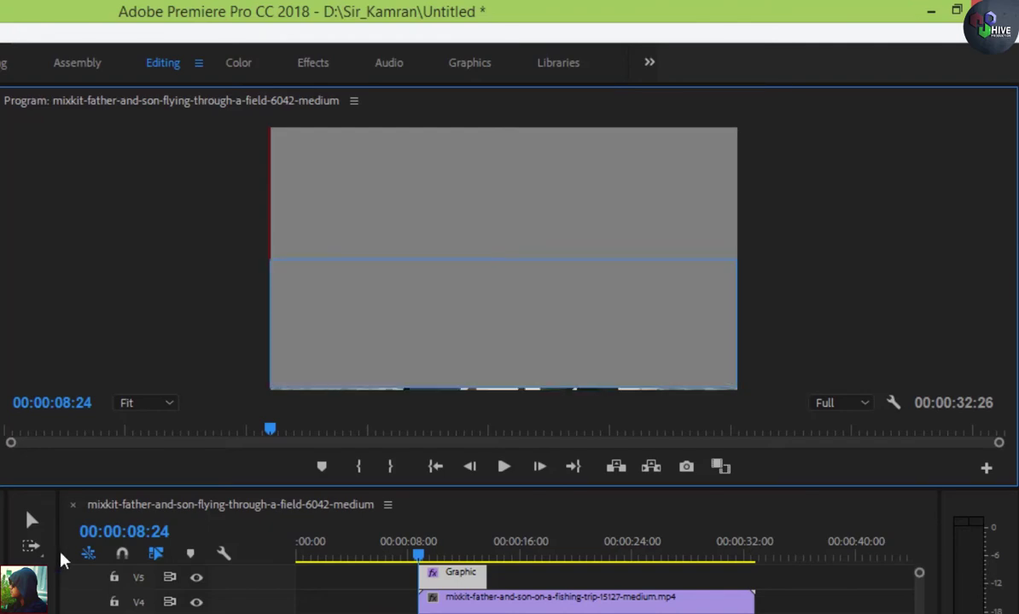
left_click(31, 519)
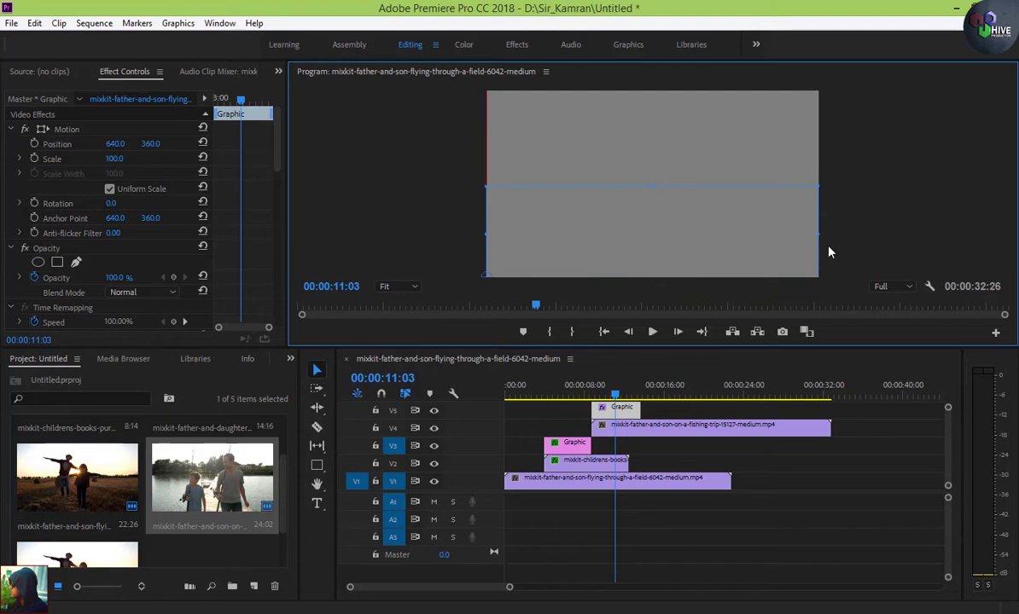
- Select the two rectangles in turn to identify which shape layer, Shape 01 or Shape 02, controls each half
left_click(618, 404)
left_click(616, 413)
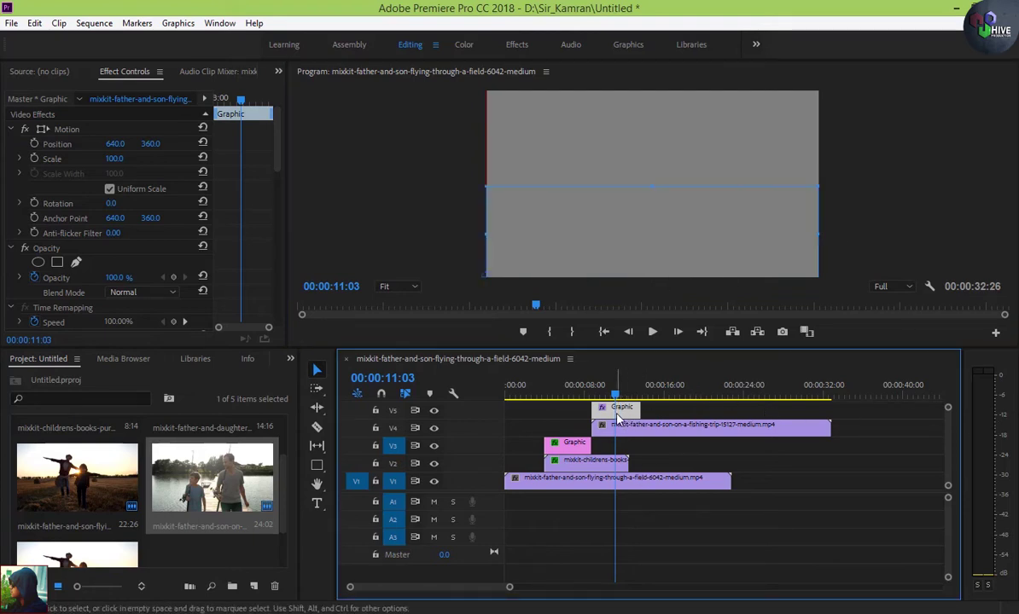
left_click(635, 156)
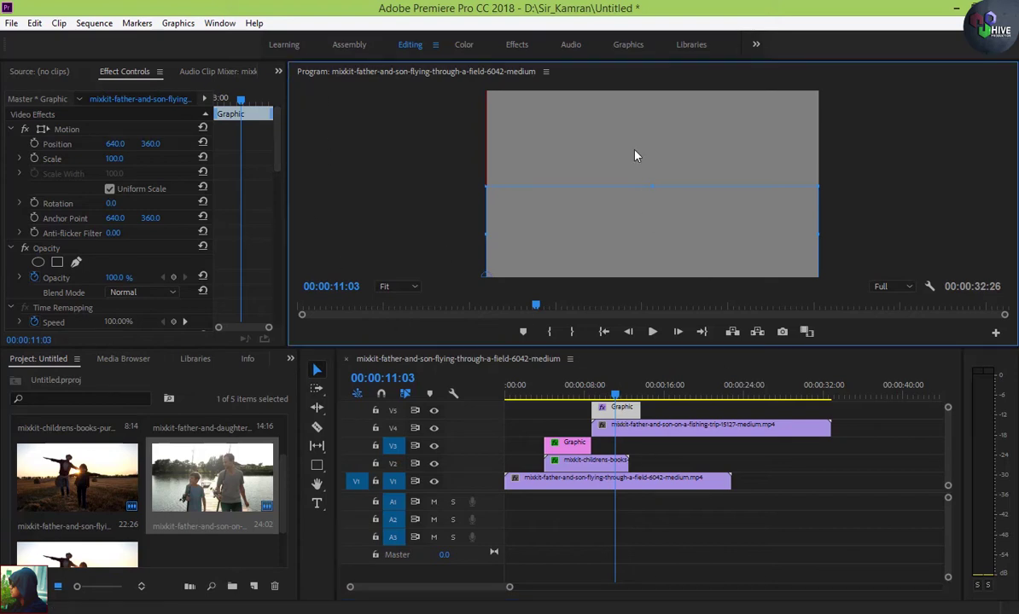
left_click(632, 150)
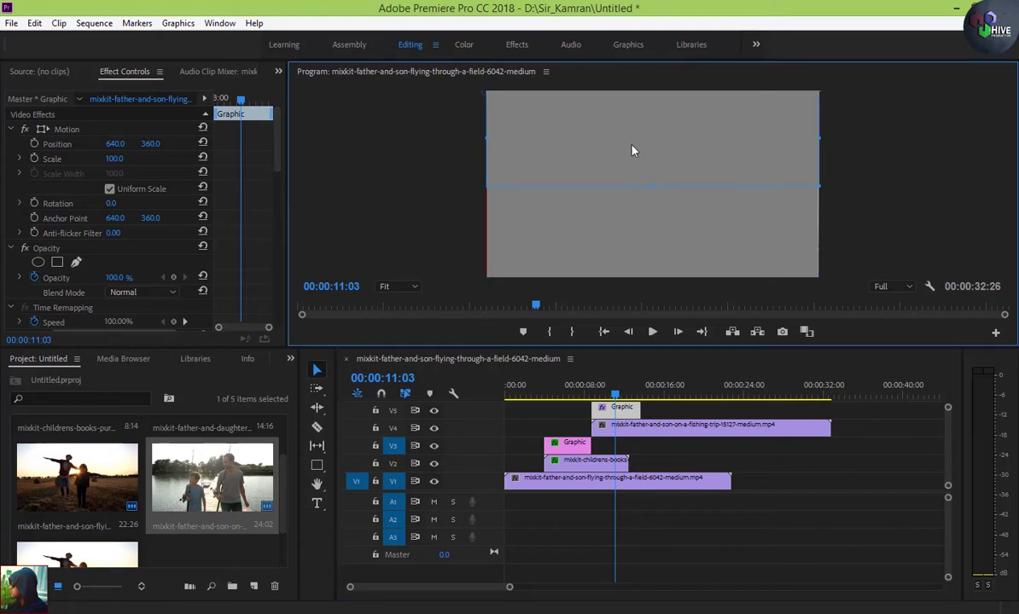
left_click(623, 225)
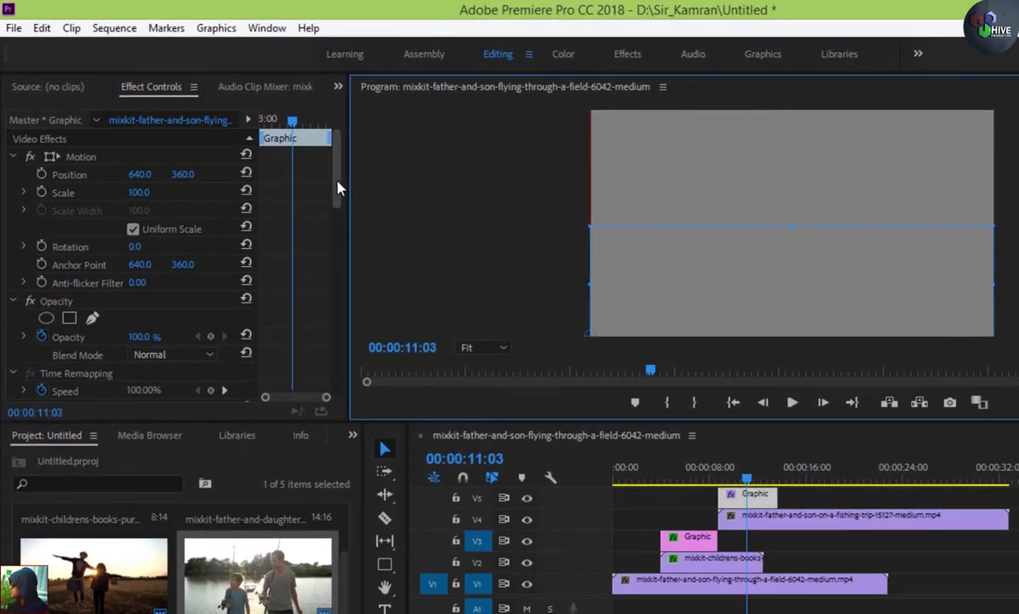
left_click_drag(339, 187, 336, 256)
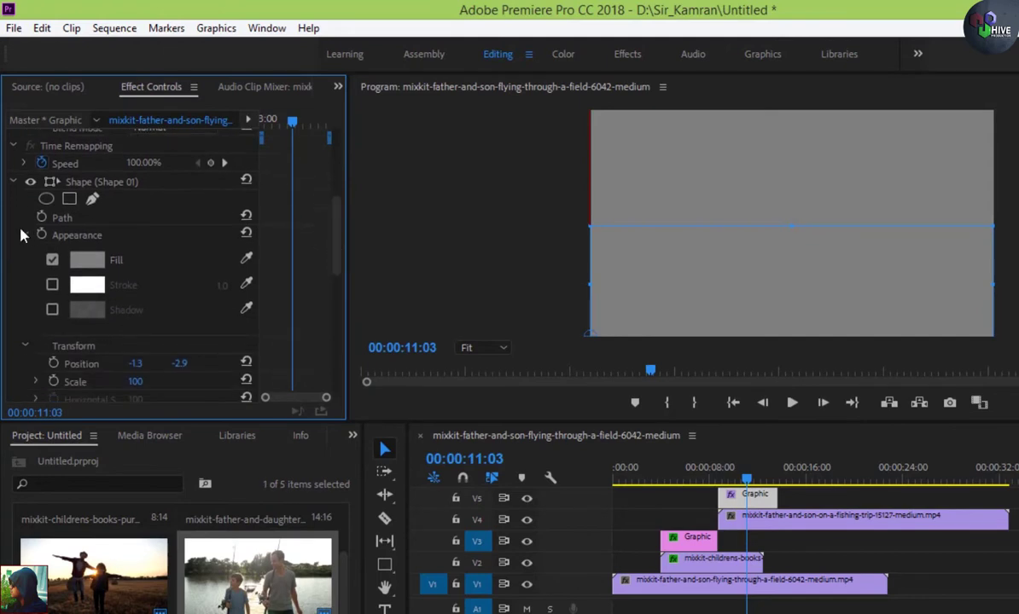
left_click(130, 184)
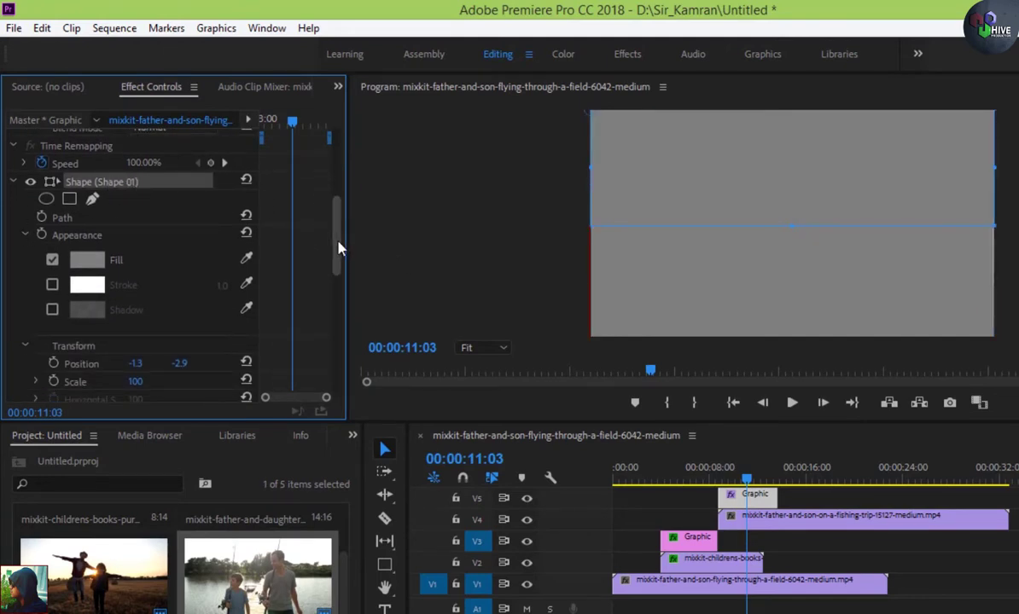
left_click_drag(339, 248, 336, 288)
left_click(135, 346)
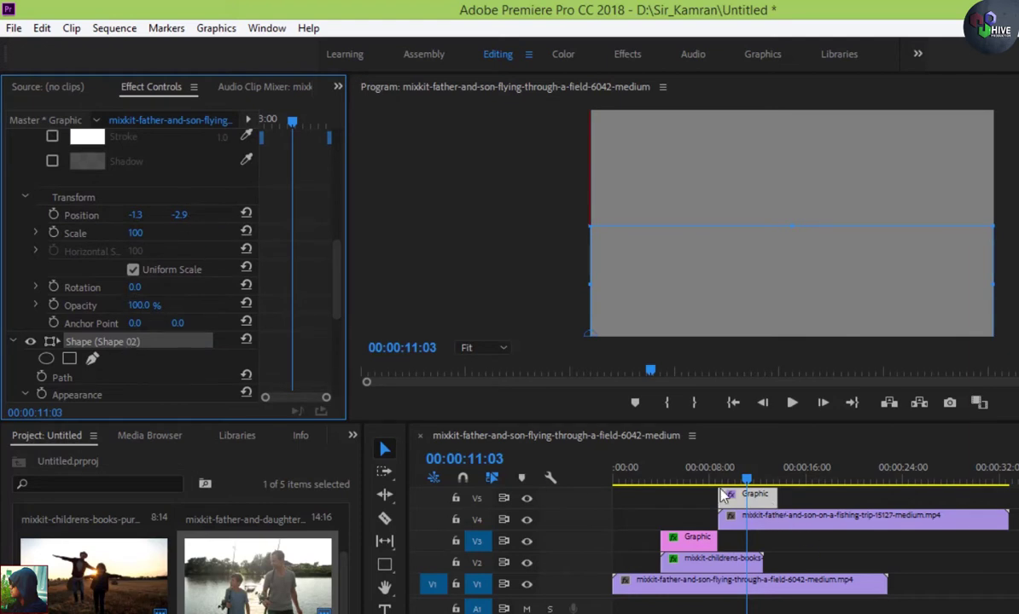
- At the new graphic's start, 00:00:08:24, move Shape 01 off the frame to X -1290.3 and start keyframing its position
left_click_drag(719, 483, 929, 484)
key("equal")
key("equal")
key("equal")
key("minus")
key("minus")
key("minus")
key("minus")
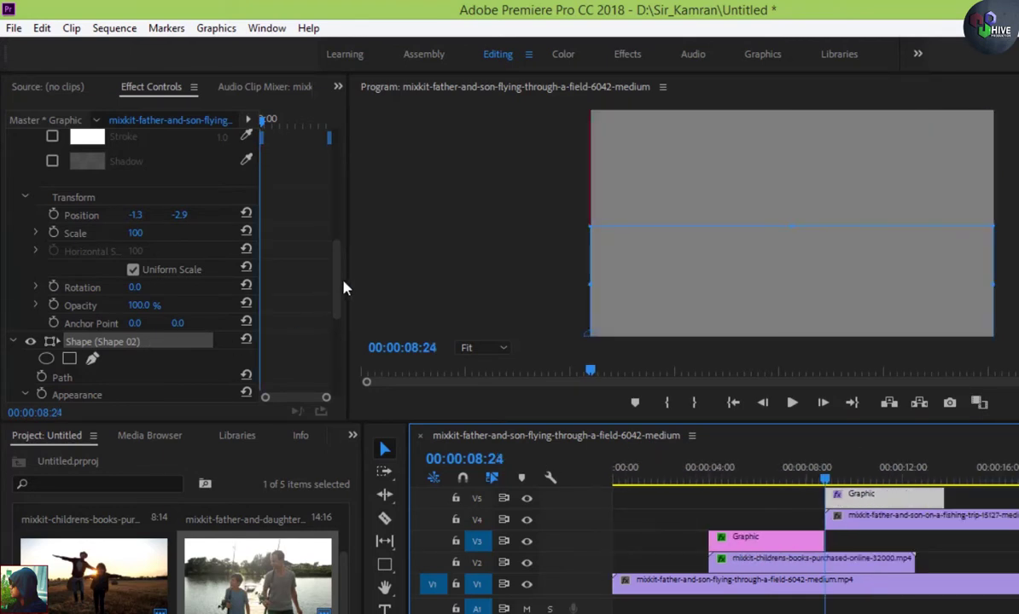
left_click_drag(335, 282, 335, 248)
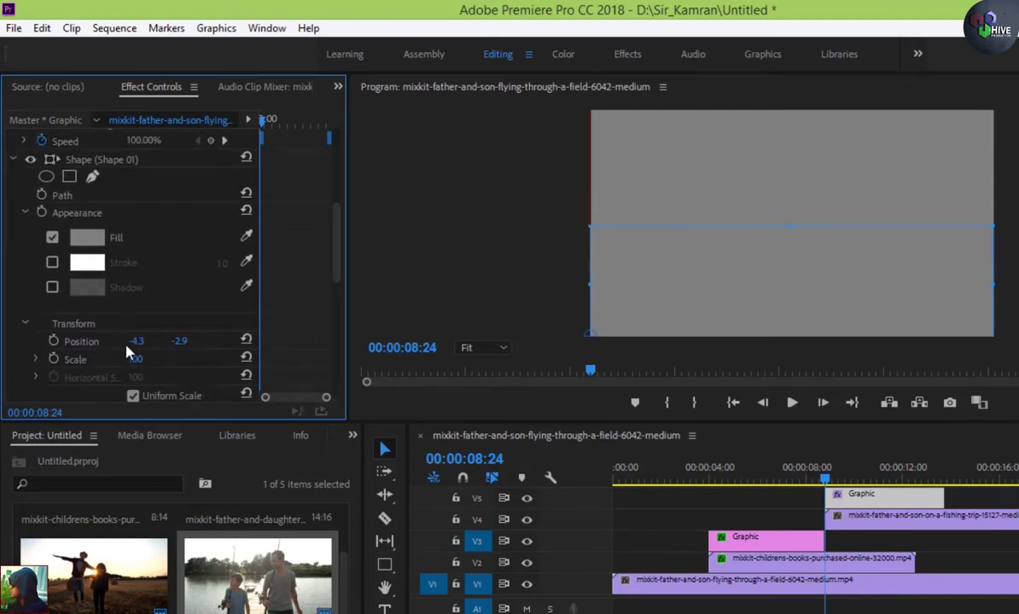
left_click_drag(127, 348, 96, 350)
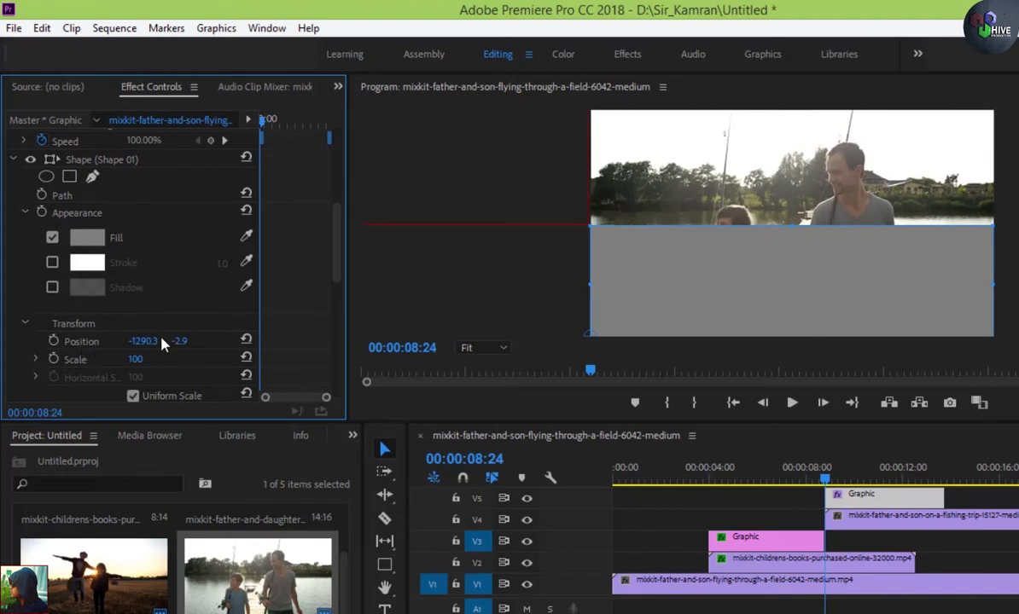
left_click(53, 342)
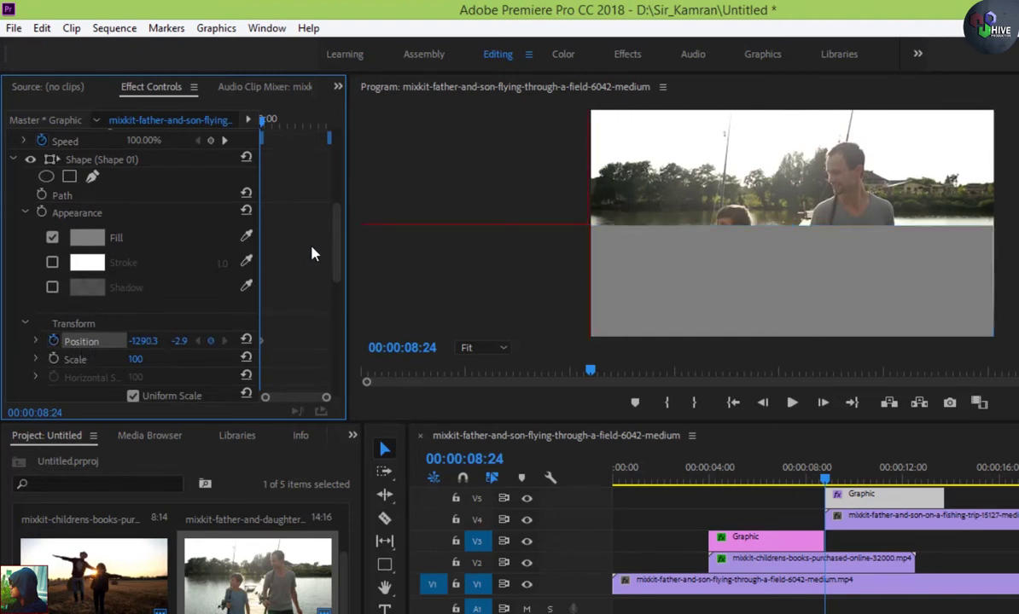
- Move Shape 02 off the opposite side of the frame to X 1284.0 and start keyframing its position
left_click_drag(337, 232, 335, 308)
scroll(77, 210, "down", 1)
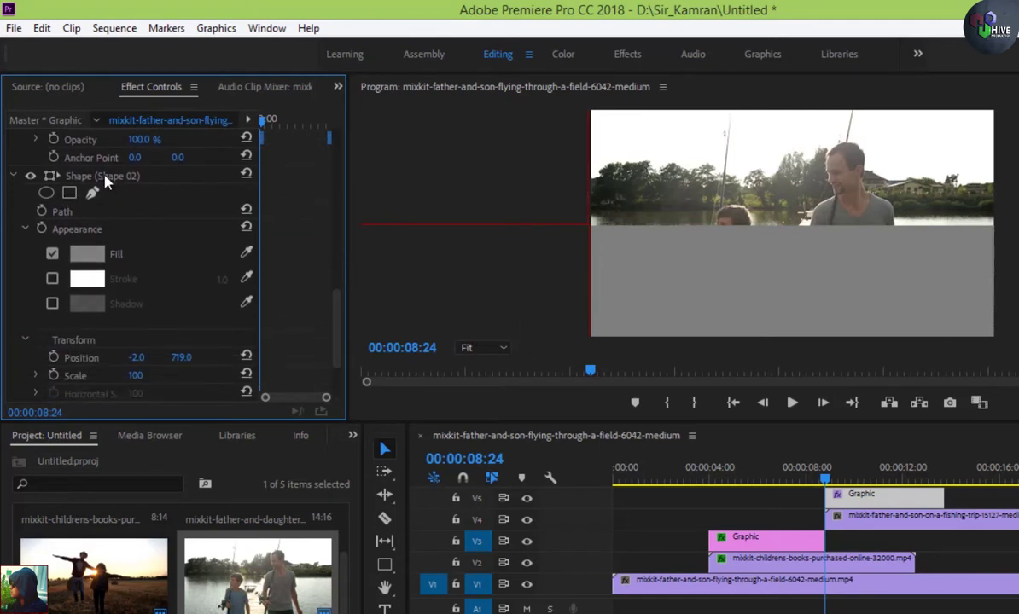
left_click_drag(132, 359, 986, 377)
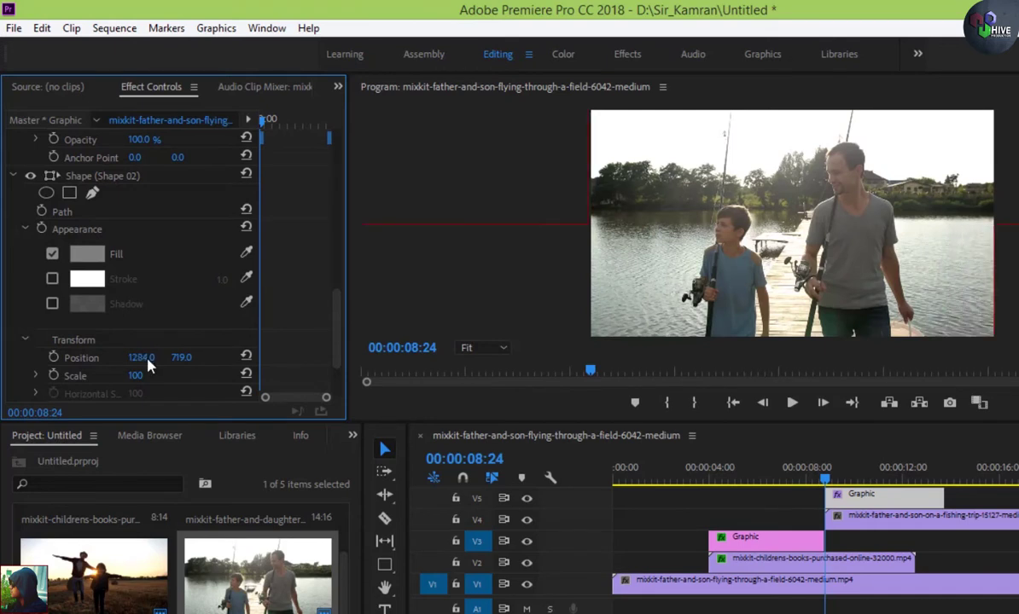
left_click(58, 358)
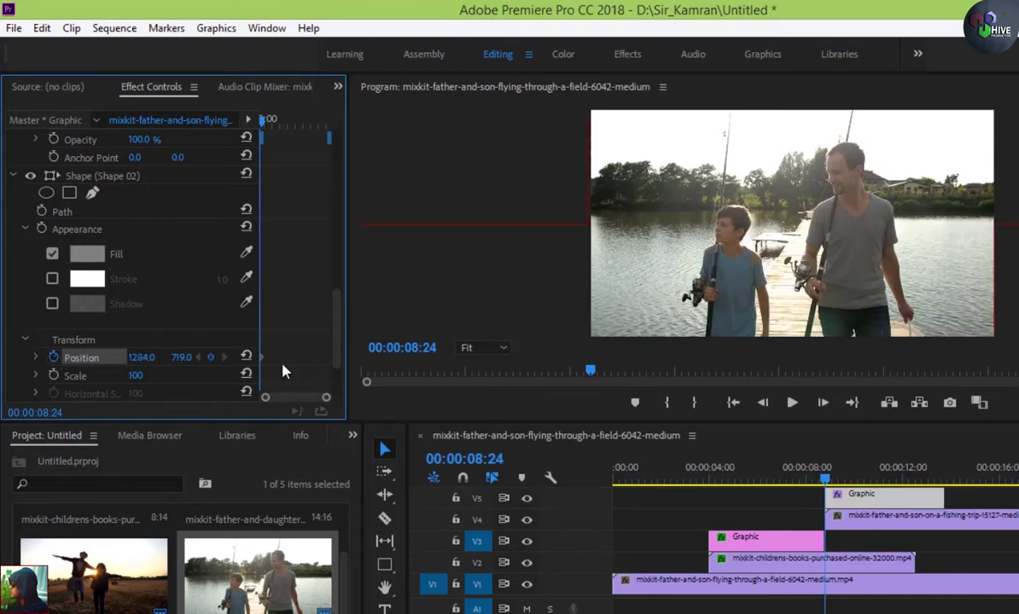
- At 00:00:09:24, keyframe both rectangles back into the frame, with Shape 02 at X -1.0 and Shape 01 at X -1.3
left_click(482, 456)
left_click_drag(479, 458, 489, 461)
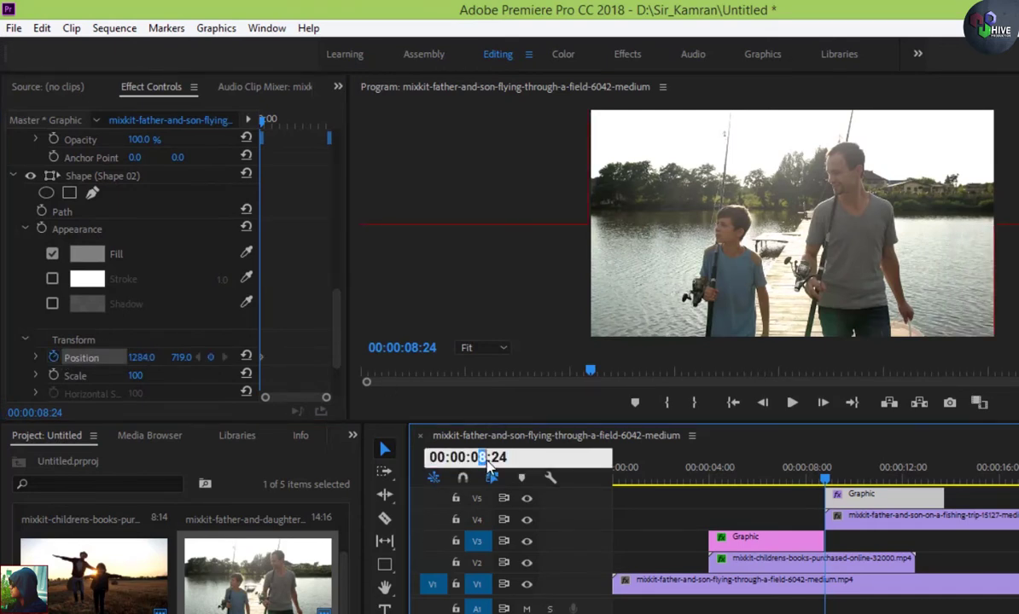
type("9")
key("Return")
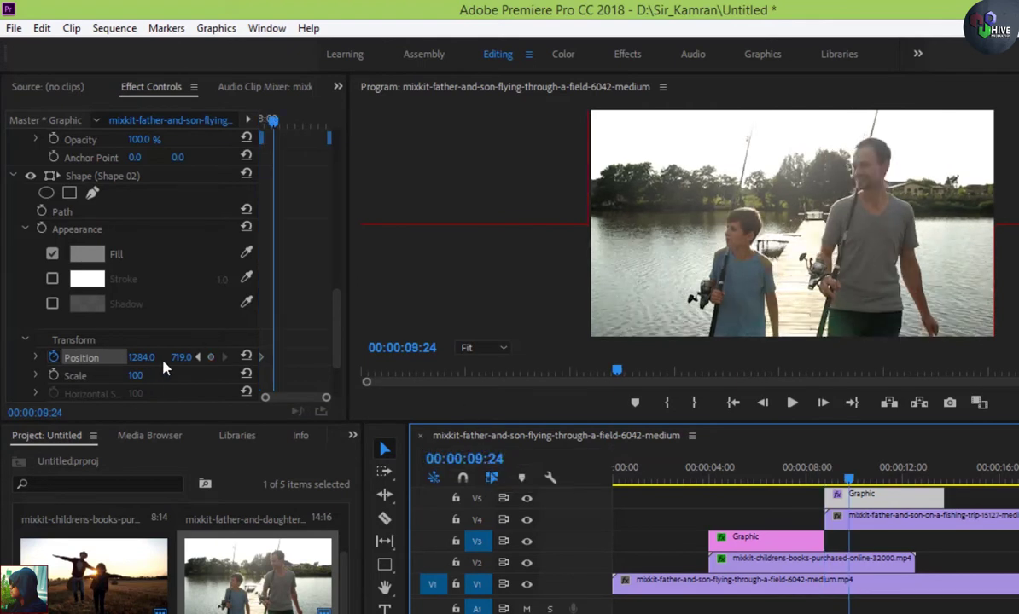
left_click_drag(164, 362, 83, 369)
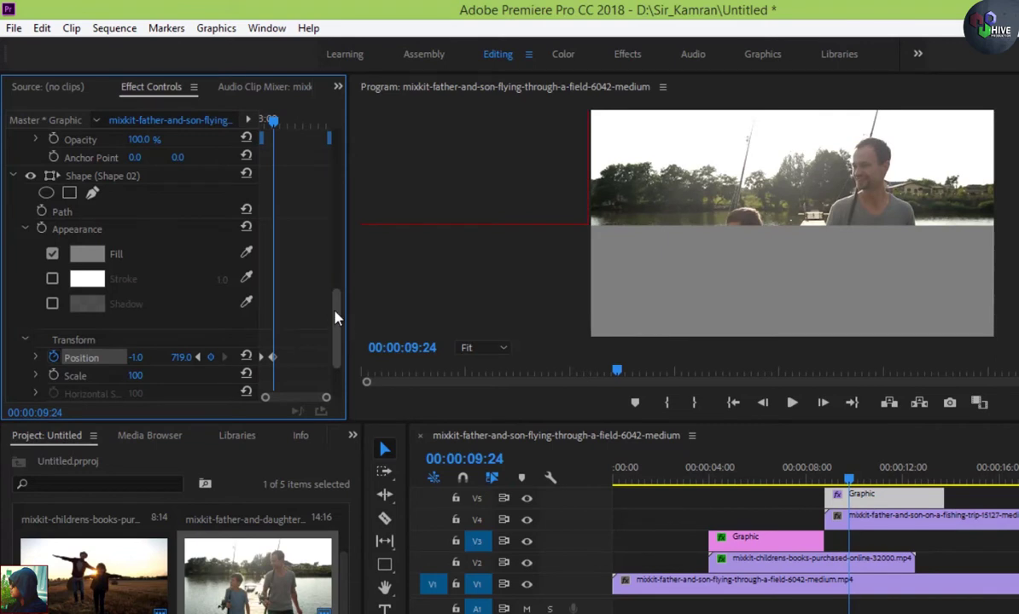
left_click_drag(335, 323, 327, 245)
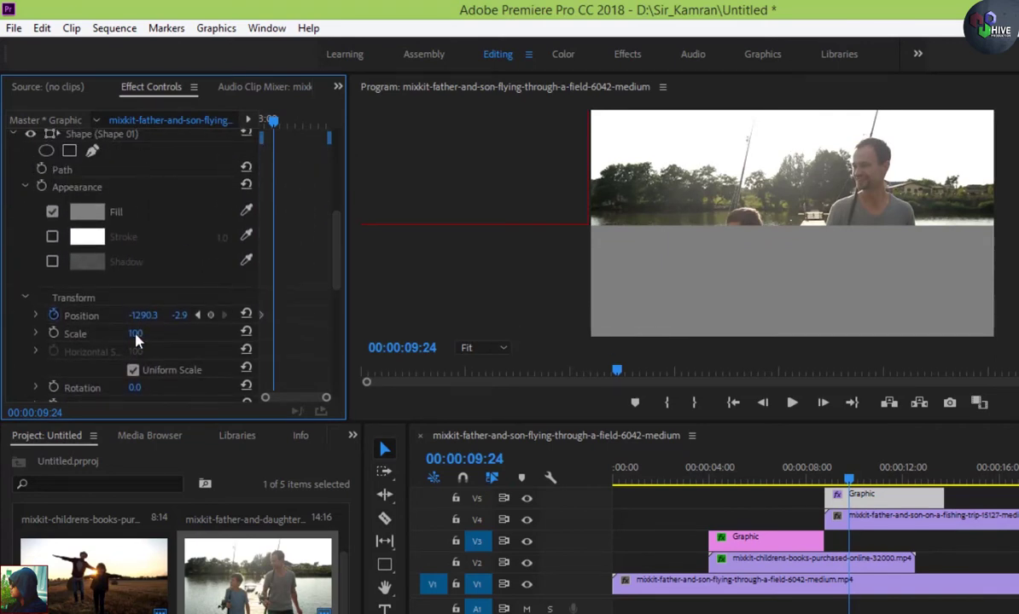
mouse_move(140, 317)
left_mouse_down()
mouse_move(209, 321)
mouse_move(148, 323)
left_mouse_up()
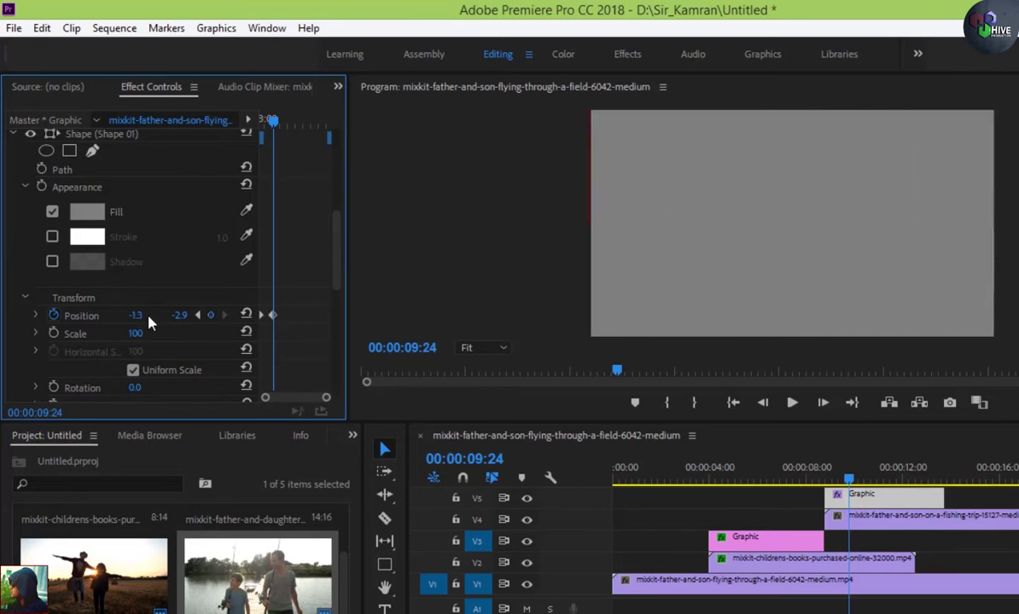
- Play back the circle transition from 00:00:03:08
left_click_drag(854, 483, 694, 488)
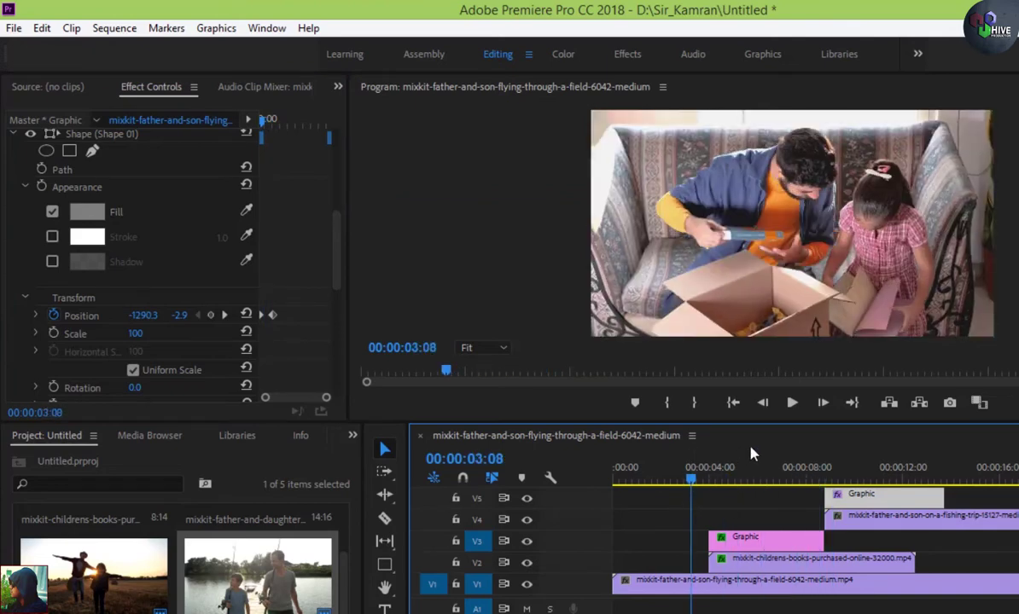
left_click(791, 406)
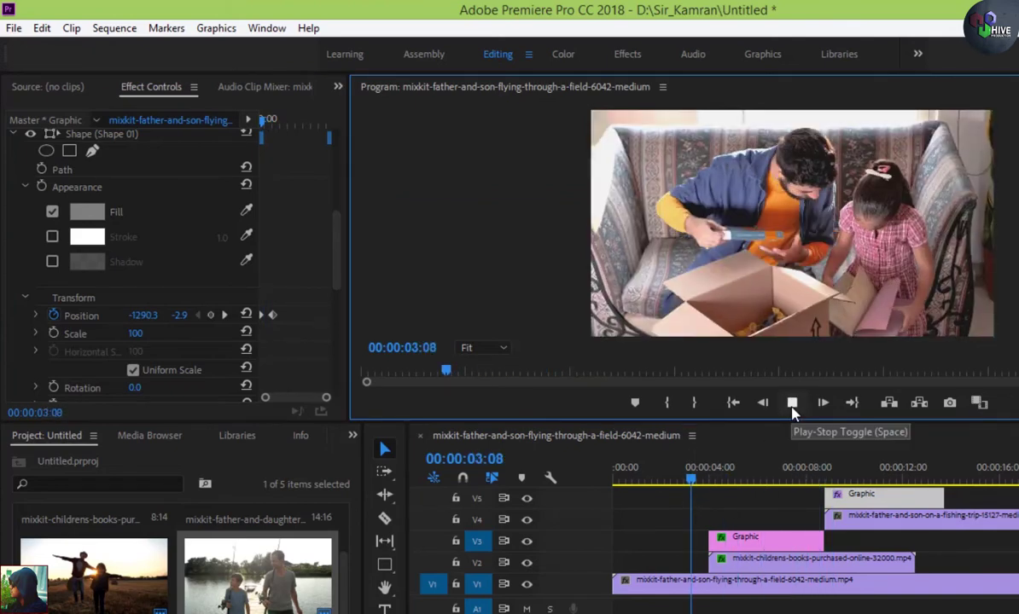
left_click(792, 408)
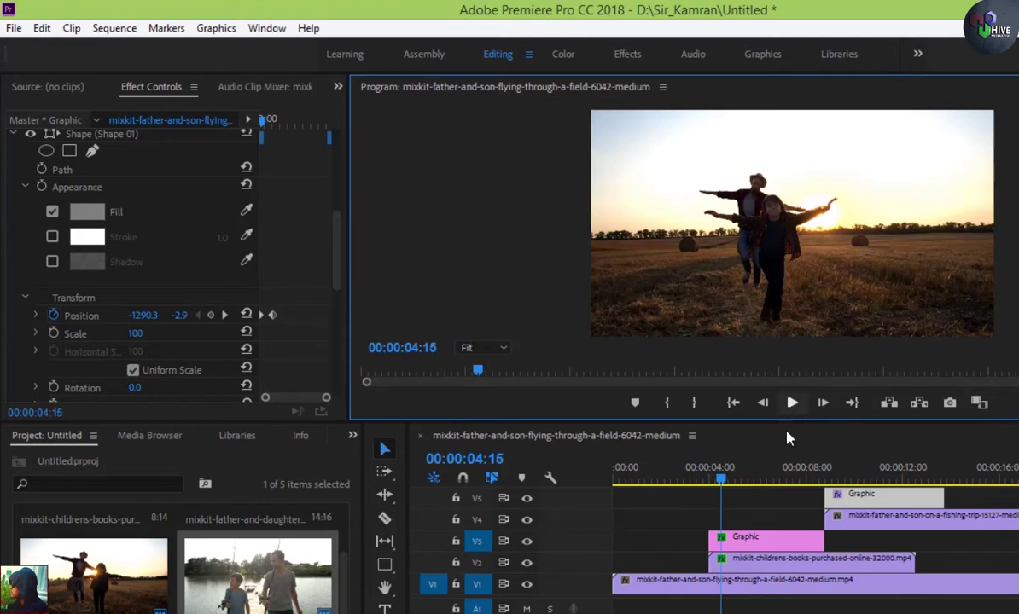
- Apply Track Matte Key to the fishing-trip clip on V4 and set its matte to Video 5
left_click_drag(708, 487, 853, 483)
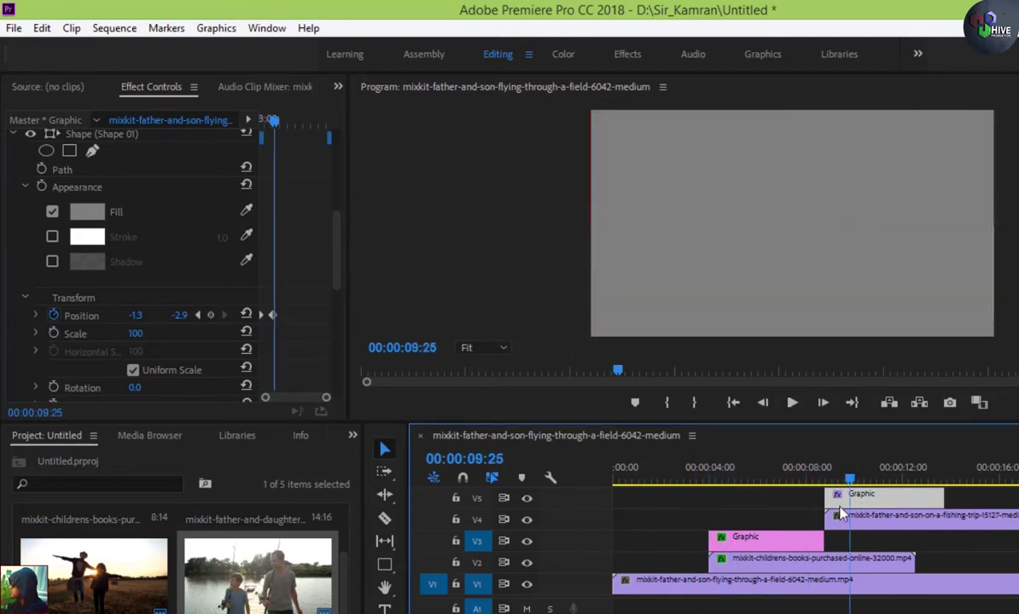
left_click(353, 437)
left_click(379, 533)
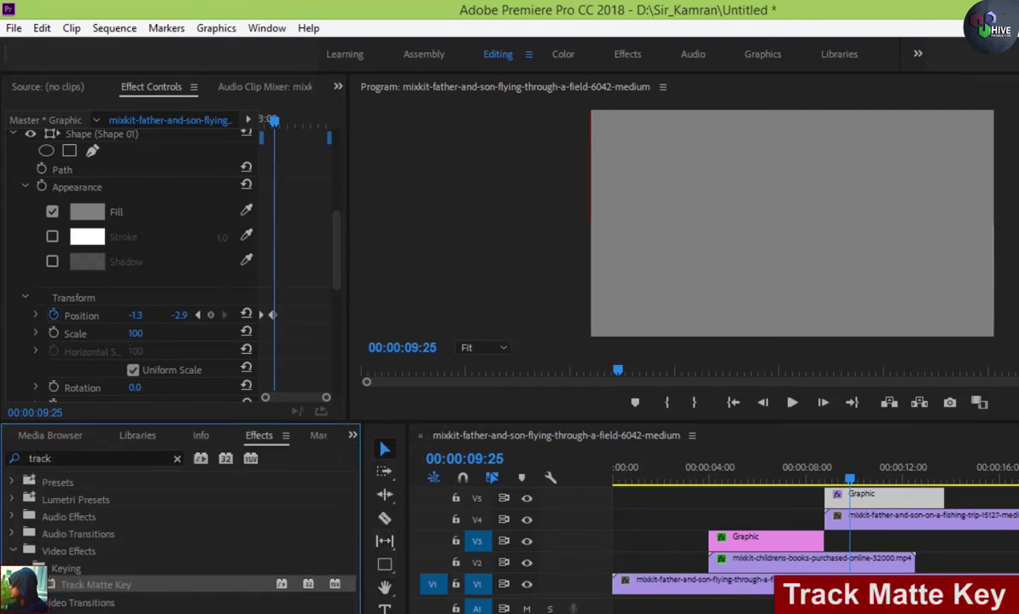
left_click(943, 514)
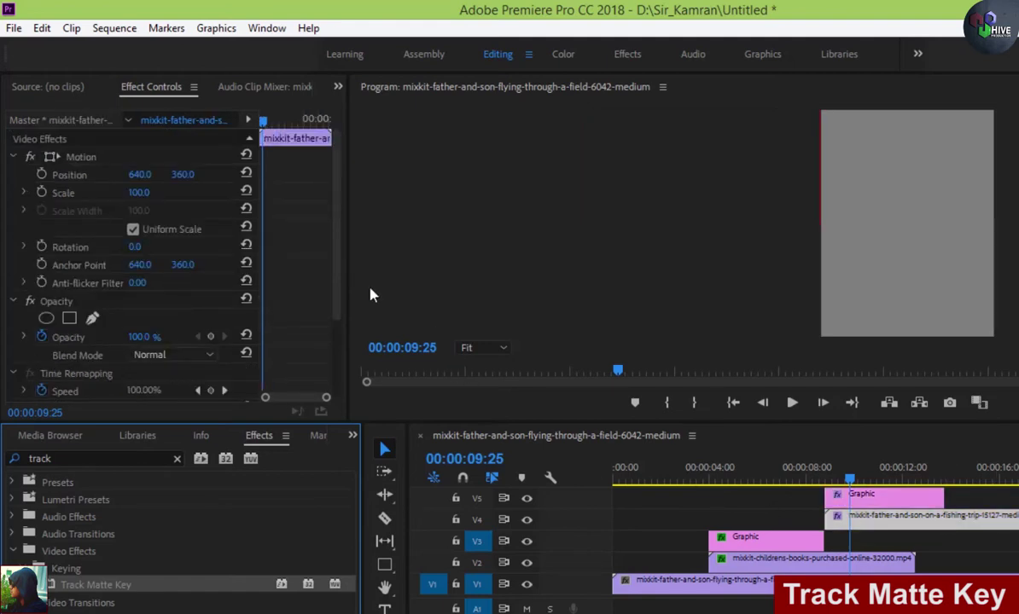
scroll(335, 290, "down", 4)
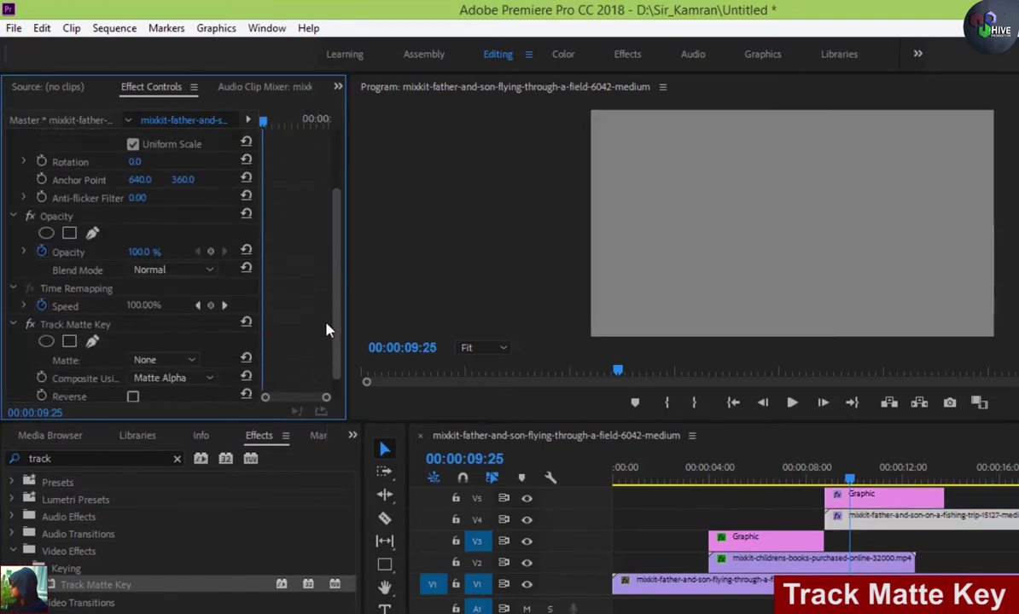
scroll(327, 330, "down", 1)
left_click(162, 337)
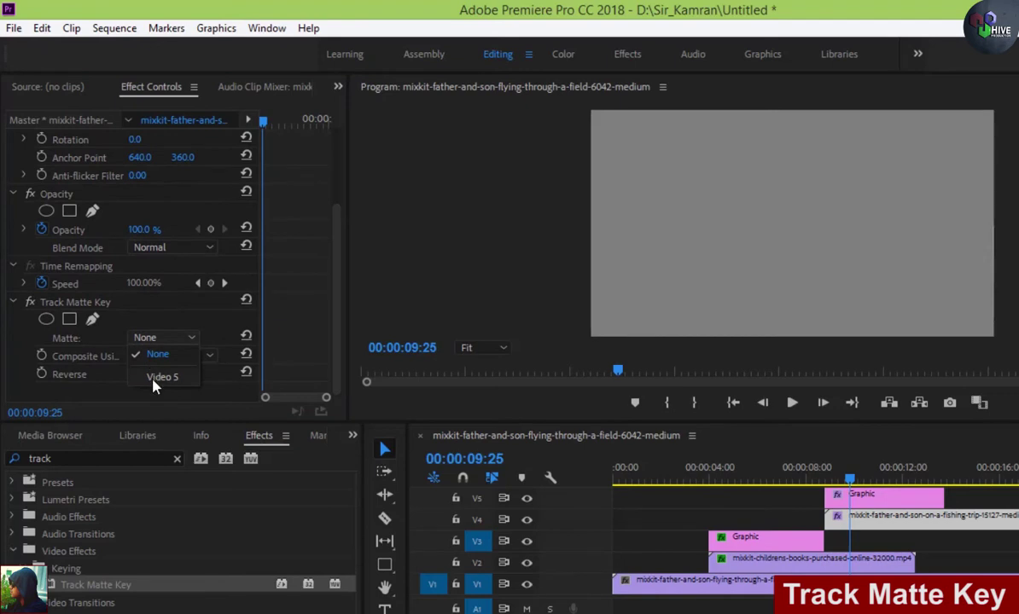
left_click(154, 380)
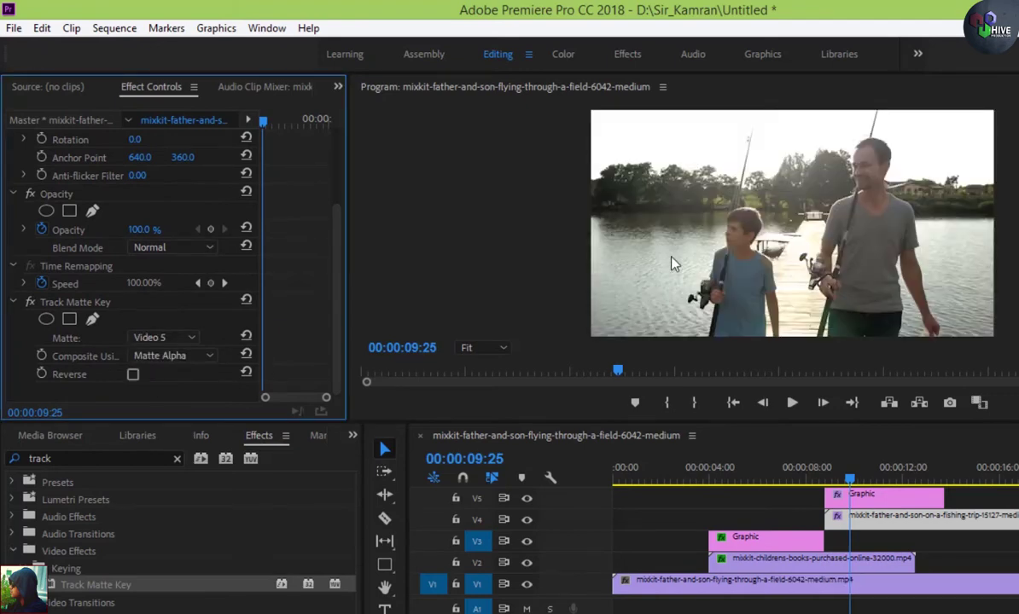
- Play back the two-rectangle transition, then both transitions in sequence from 00:00:03:19
left_click_drag(849, 480, 818, 478)
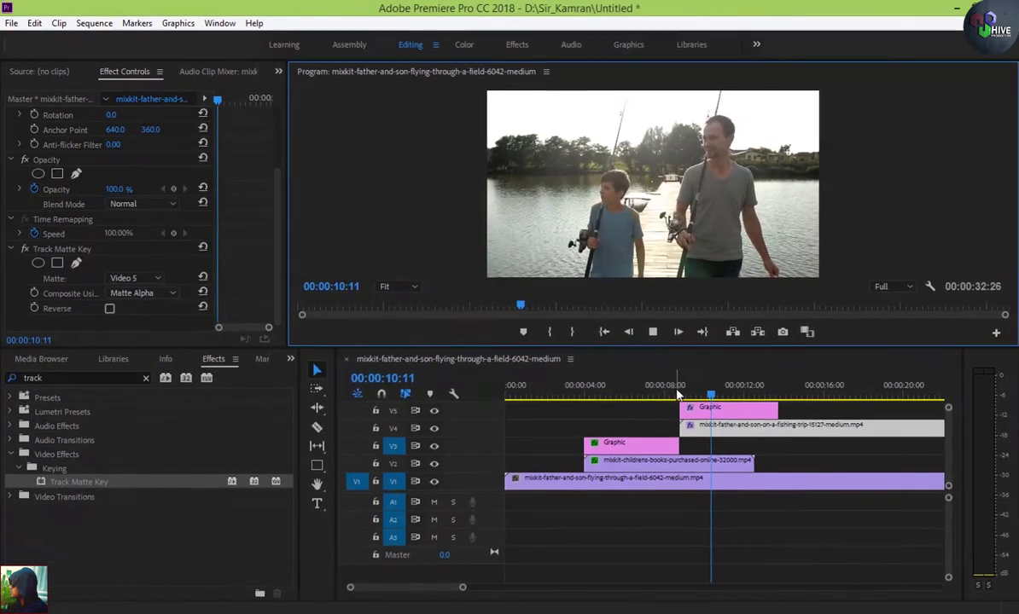
left_click_drag(678, 395, 574, 400)
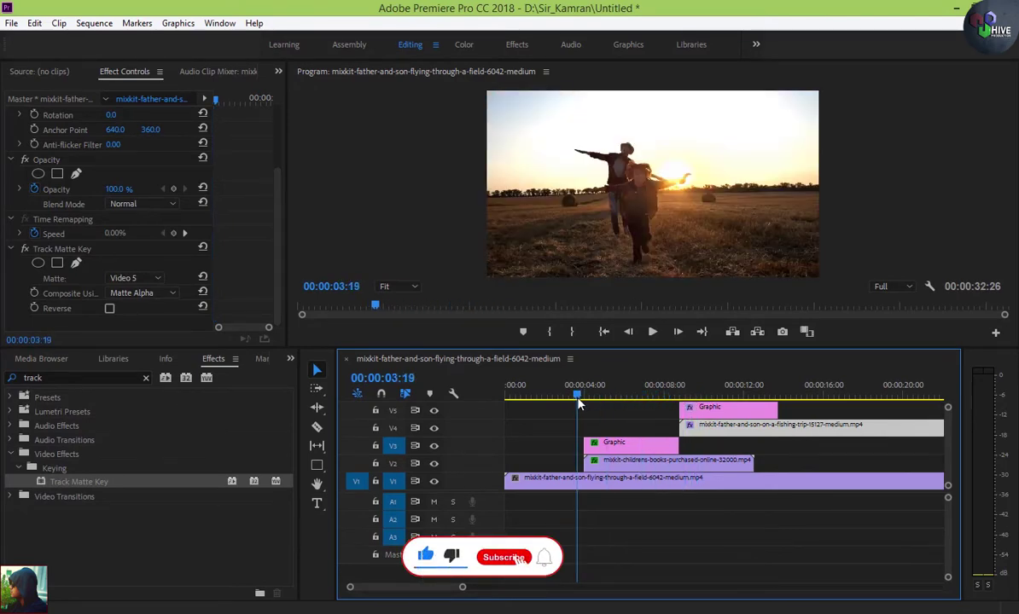
left_click(652, 332)
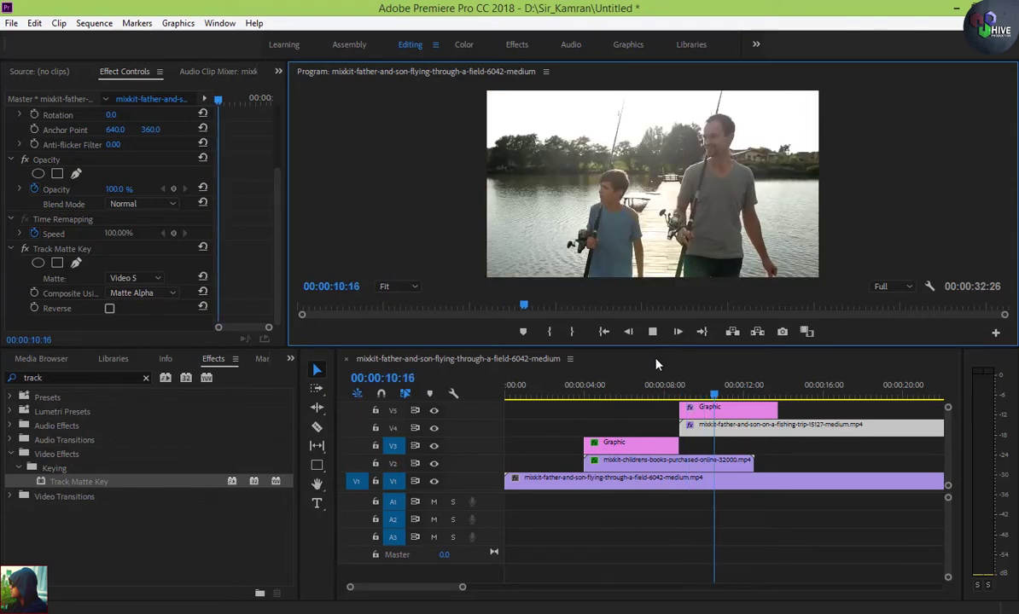
left_click(673, 389)
left_click_drag(673, 389, 680, 395)
- Place the father-and-daughter clip on a new video track, V6, starting at 00:00:12:00
left_click_drag(685, 395, 747, 392)
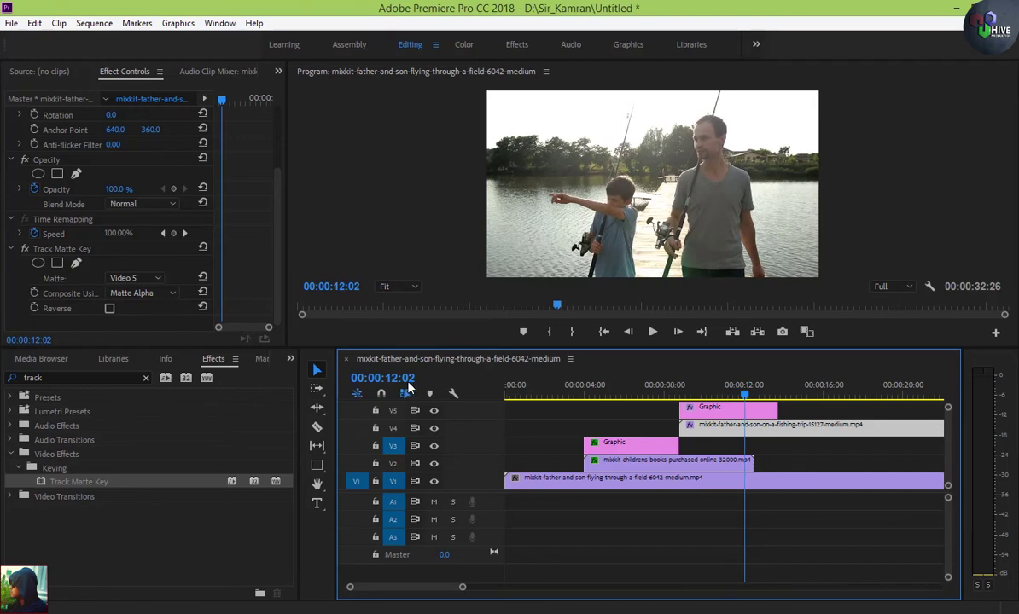
left_click_drag(412, 381, 419, 384)
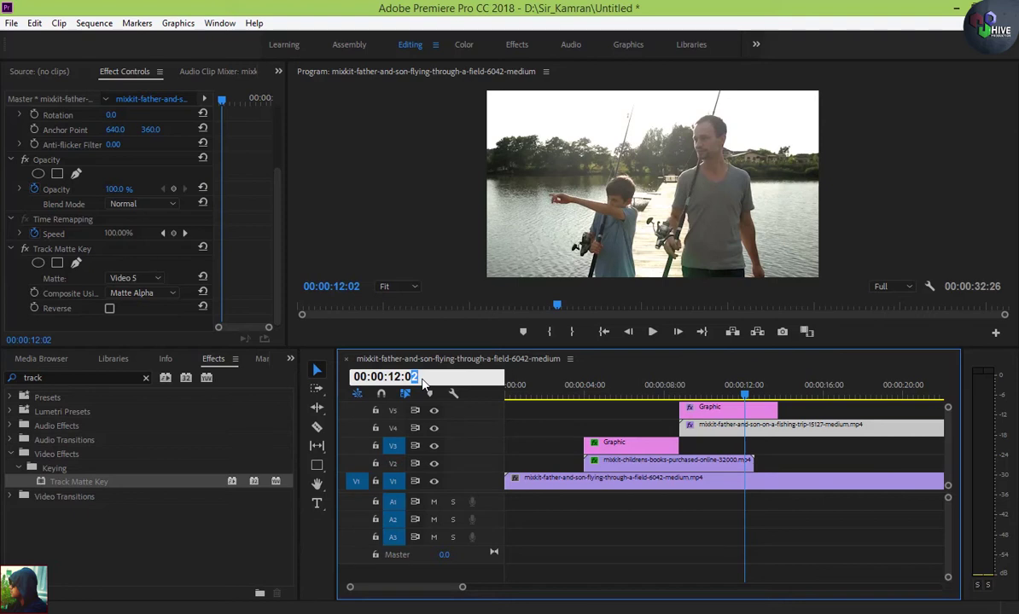
type("0")
key("Return")
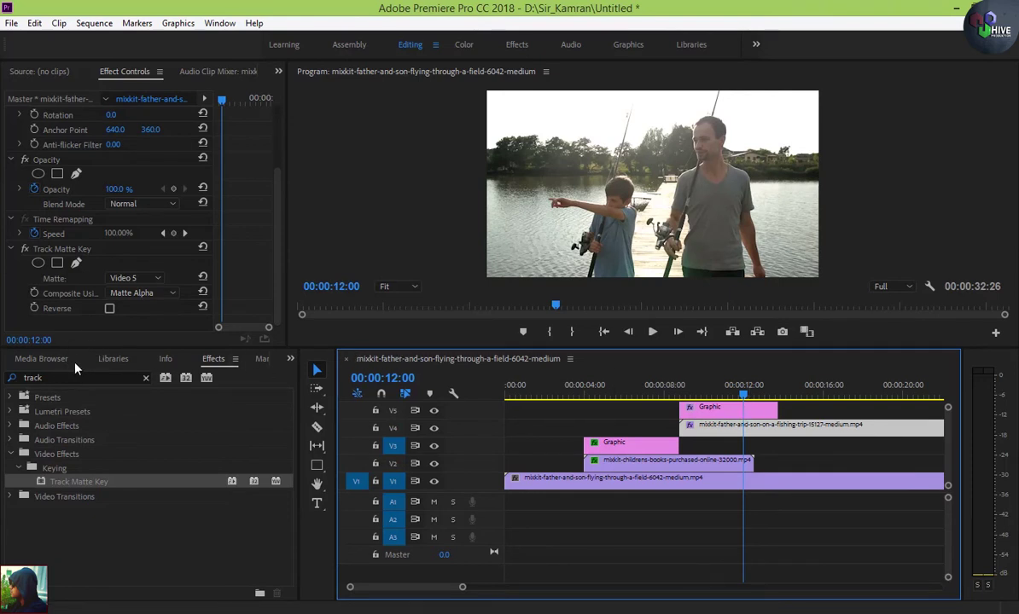
left_click(290, 359)
left_click(303, 376)
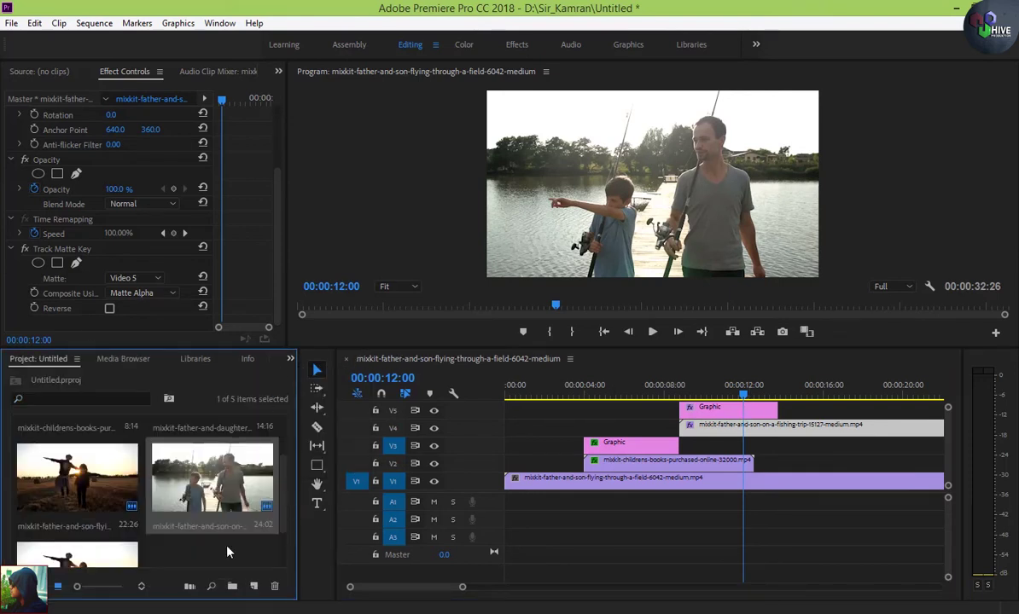
scroll(288, 455, "up", 2)
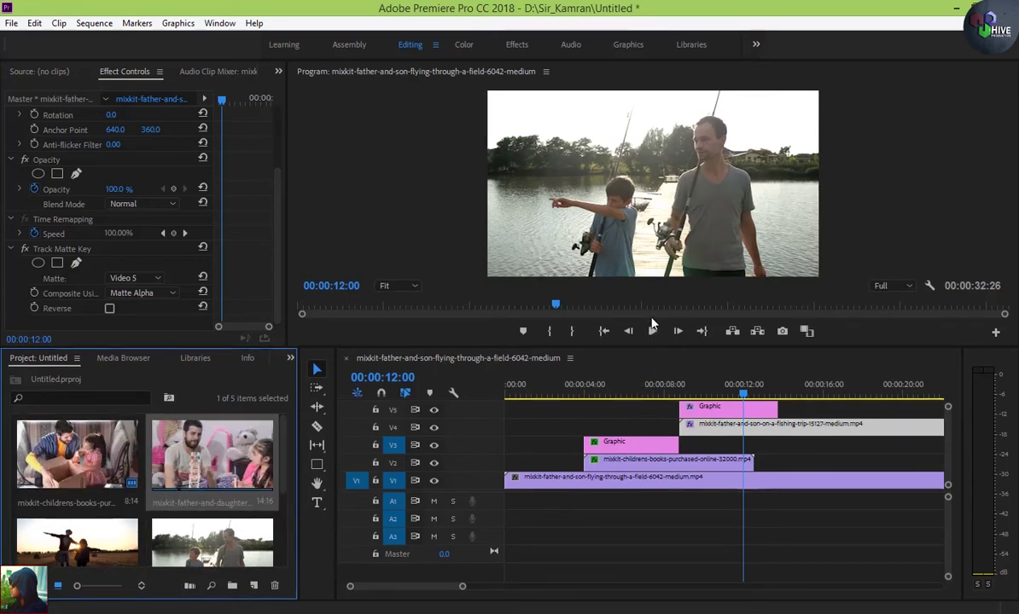
left_click_drag(644, 349, 650, 297)
left_click_drag(230, 424, 744, 361)
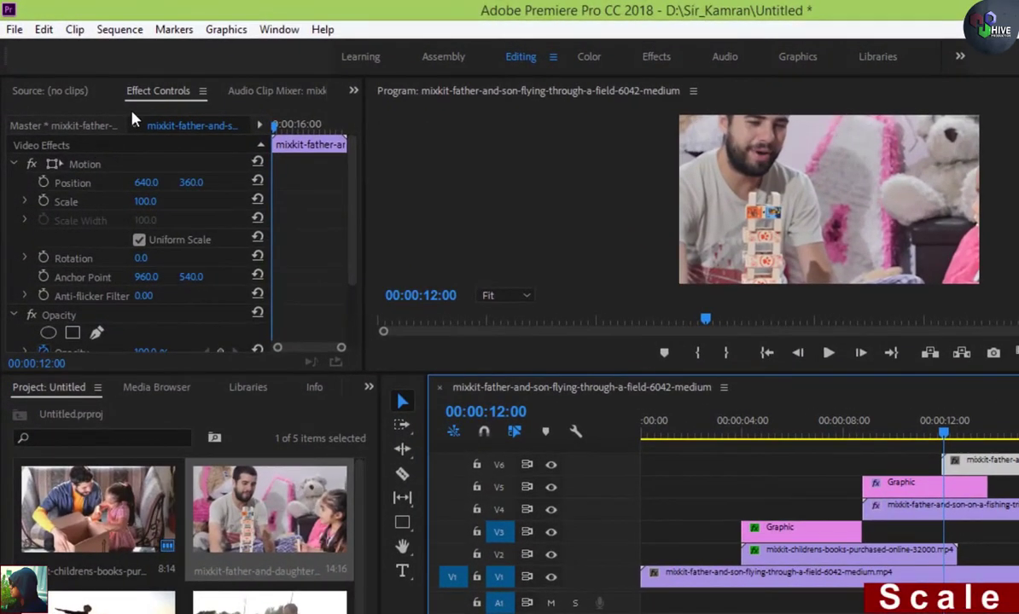
- Set the father-and-daughter clip's scale to 67 so it fits the frame
left_click_drag(137, 211, 88, 208)
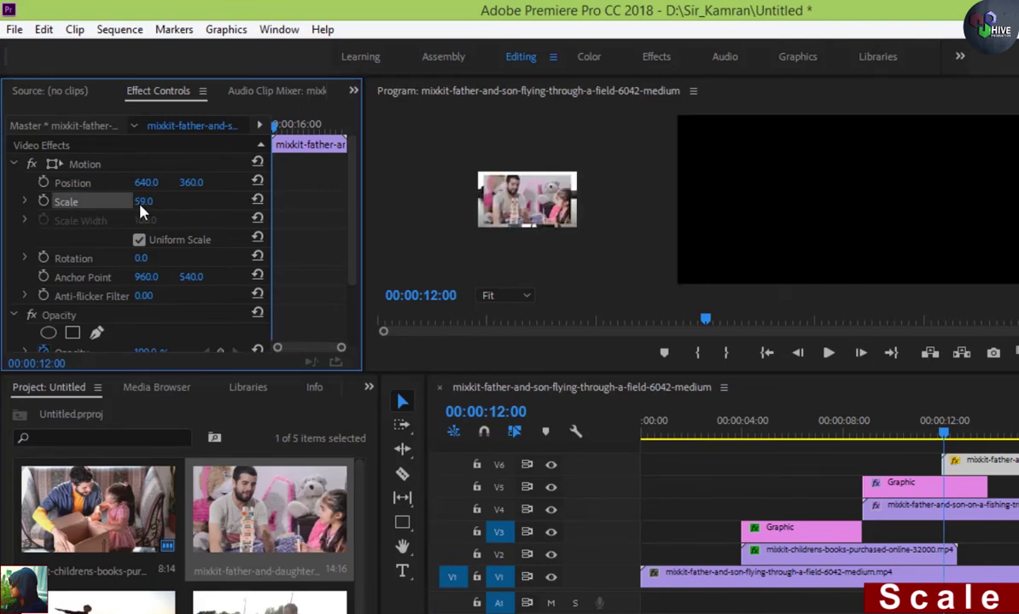
left_click(139, 203)
type("67")
key("Return")
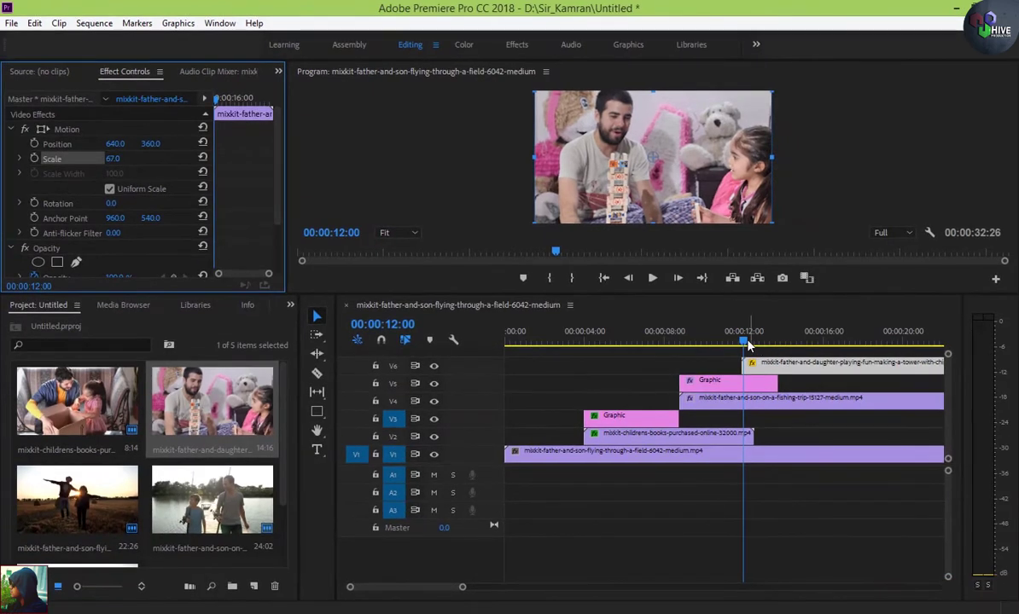
- At 00:00:11:28, draw a new rectangle graphic and stretch its edges to cover the right half of the frame
left_click_drag(748, 344, 745, 344)
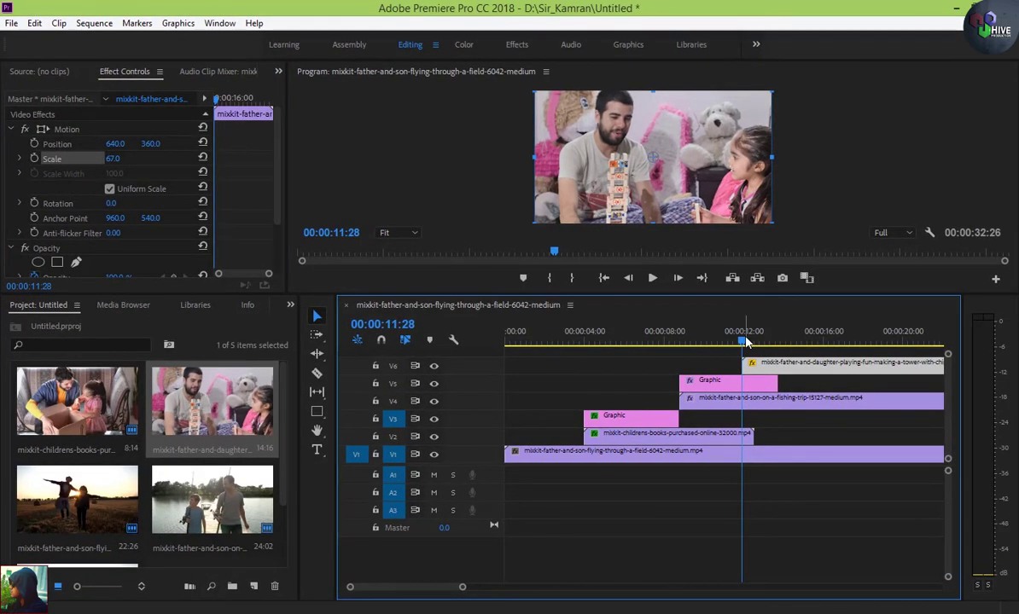
left_click(315, 413)
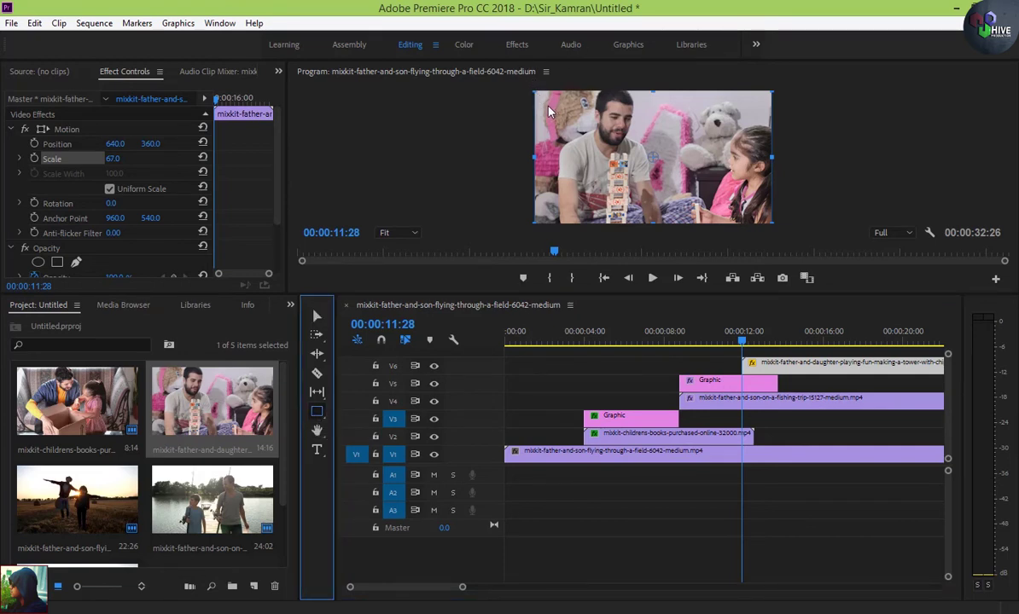
left_click(797, 388)
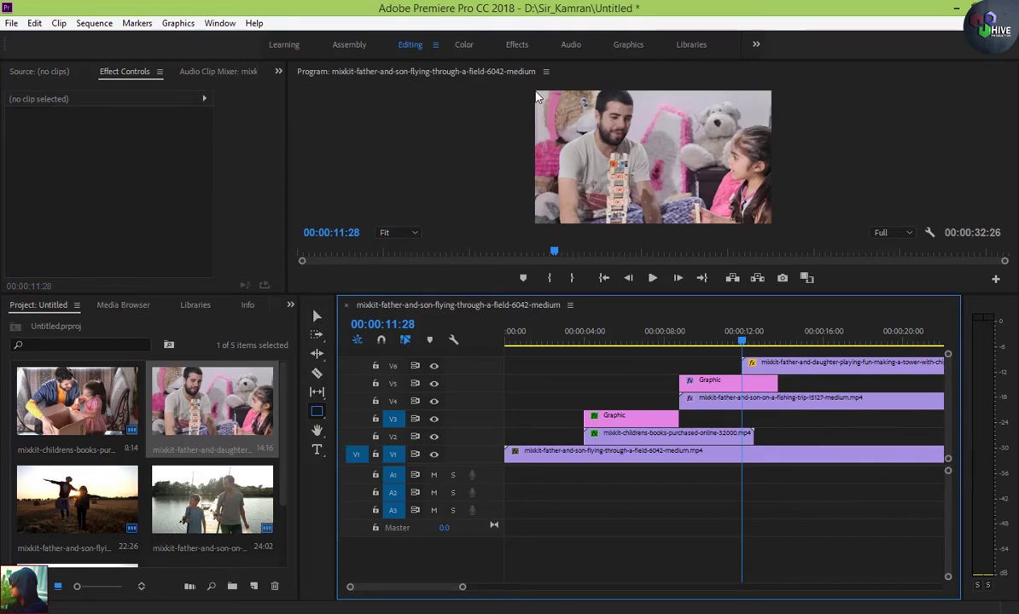
left_click_drag(652, 156, 723, 223)
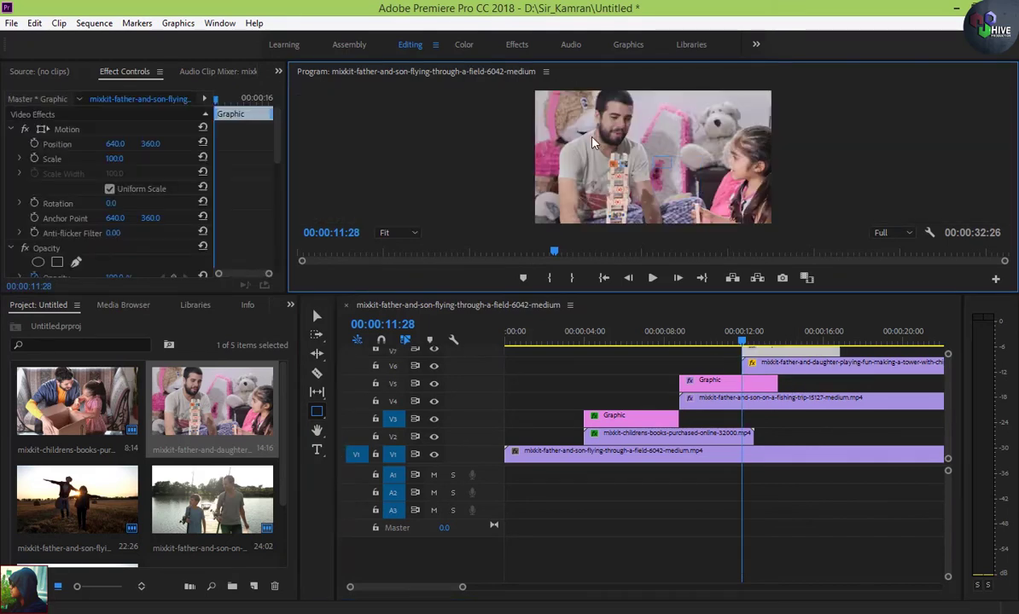
left_click(316, 316)
left_click_drag(687, 157, 691, 96)
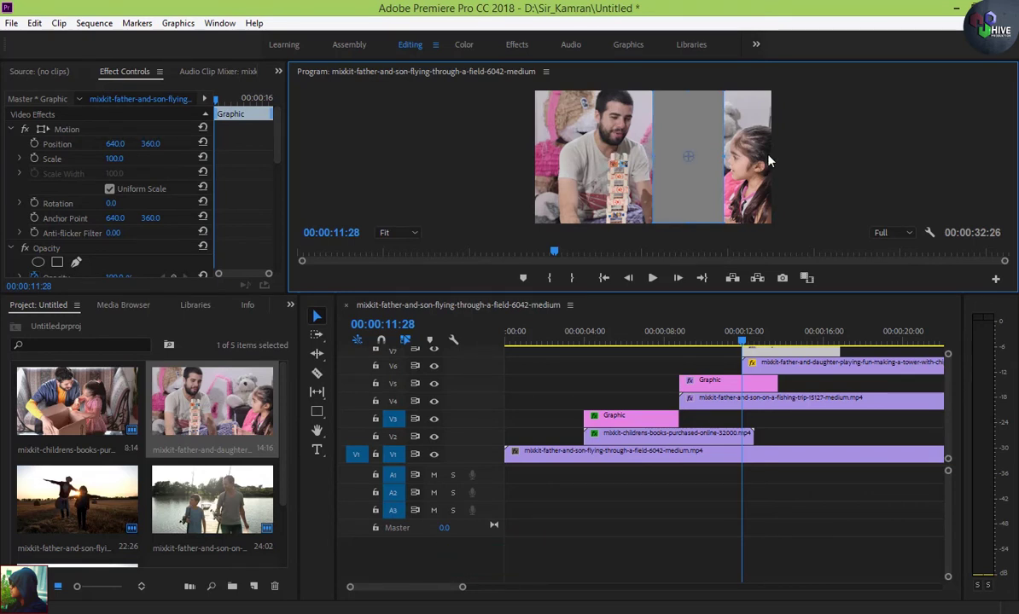
left_click_drag(727, 160, 776, 161)
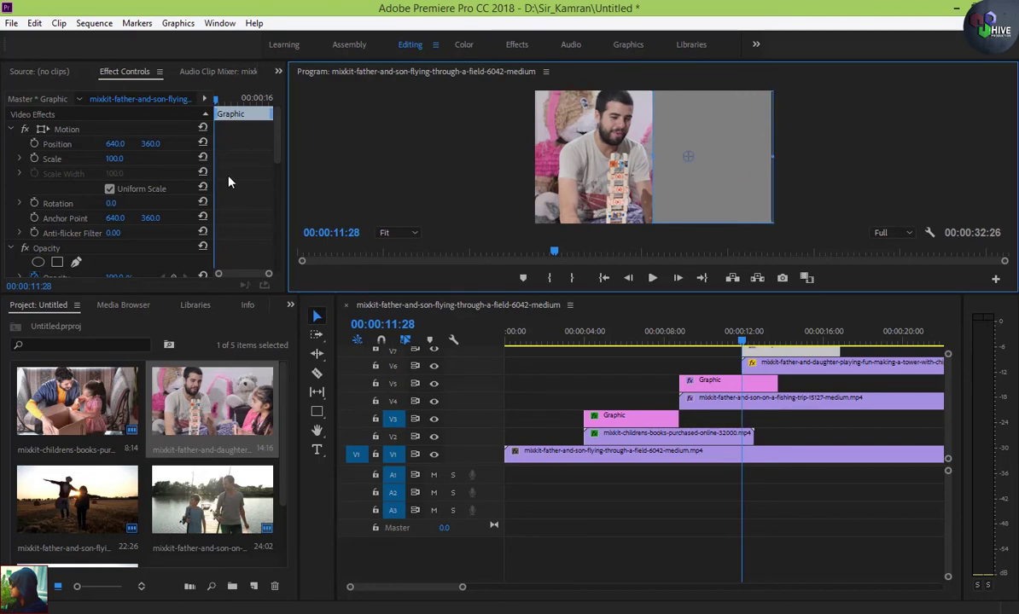
- Move the rectangle to X 179.6 over the left half and extend its right edge to cover the whole frame
left_click_drag(275, 158, 268, 219)
scroll(269, 221, "down", 2)
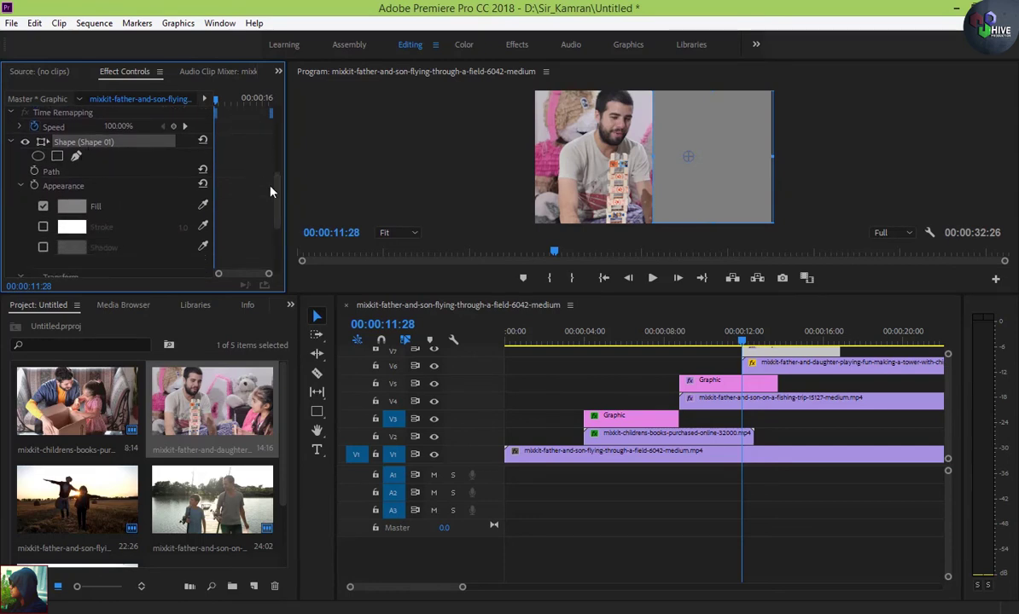
scroll(273, 213, "down", 1)
scroll(276, 214, "down", 1)
mouse_move(110, 242)
left_mouse_down()
mouse_move(70, 240)
mouse_move(96, 245)
left_mouse_up()
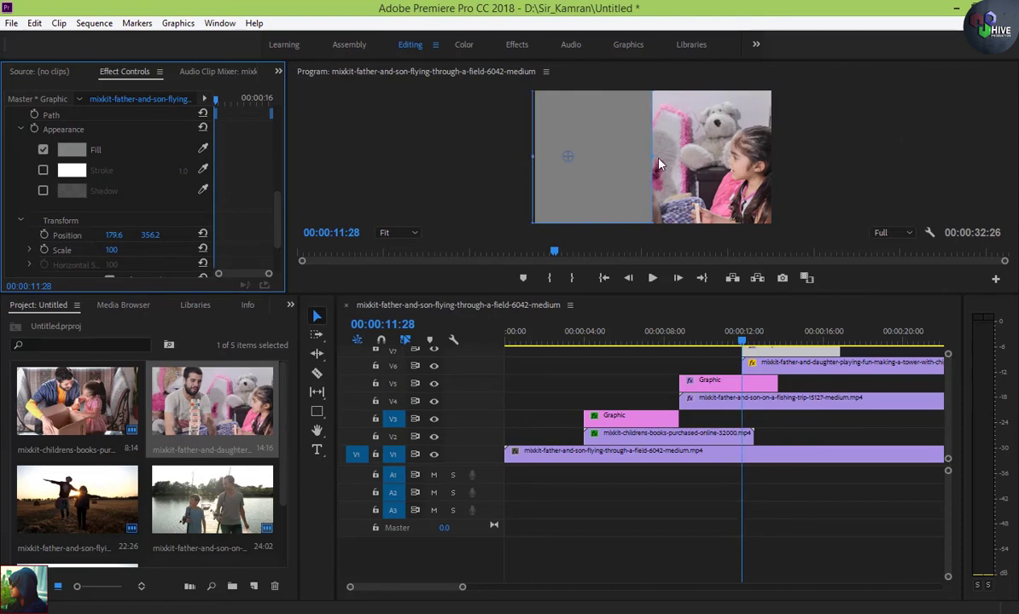
left_click_drag(659, 164, 779, 171)
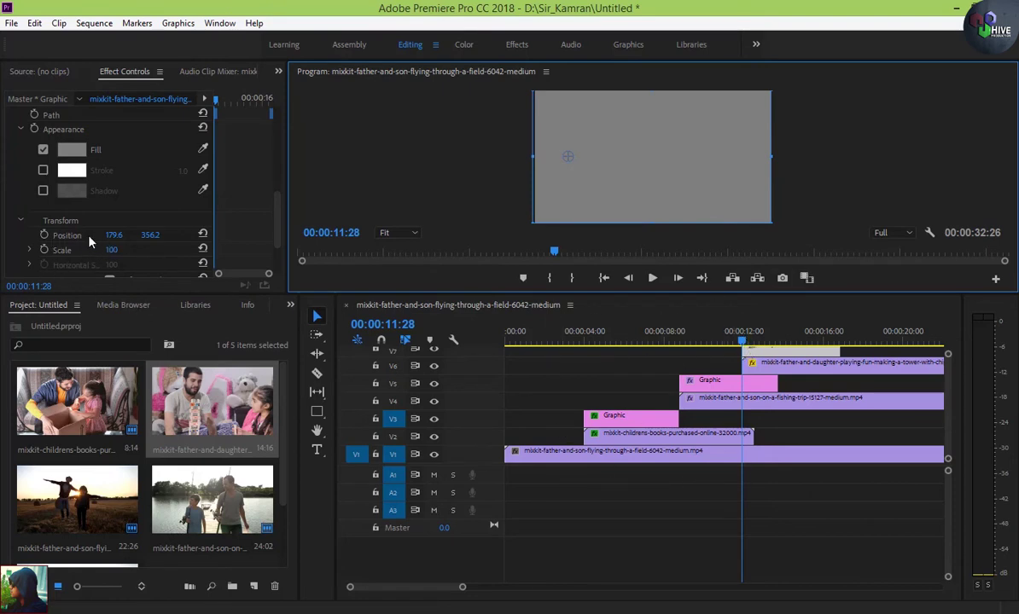
- Keyframe the rectangle's position off the frame at X -1107.4 at 00:00:11:28 and back over it at X 184.6 at 00:00:12:28
left_click_drag(109, 242, 50, 234)
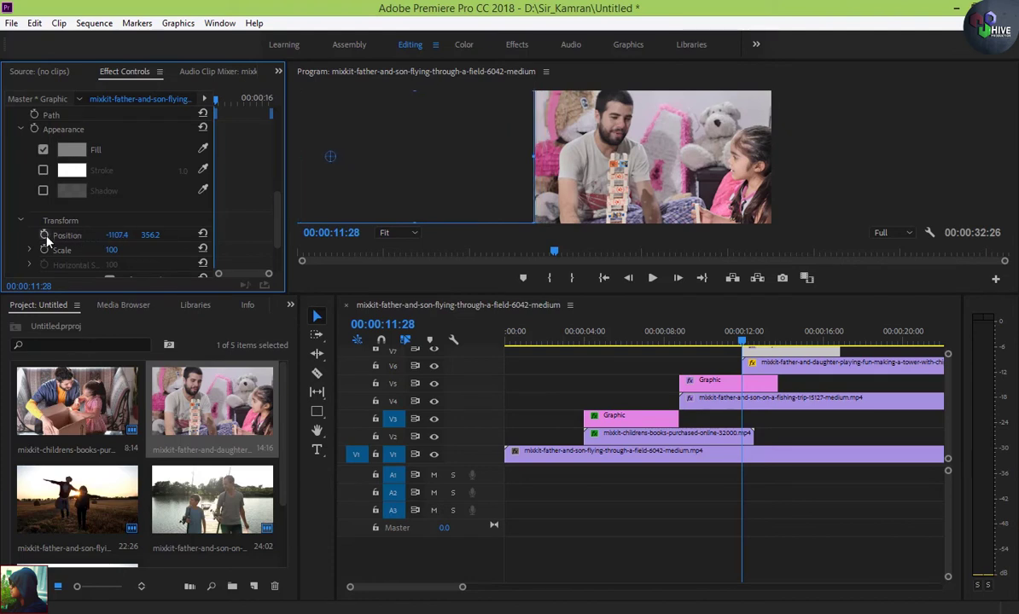
left_click(45, 235)
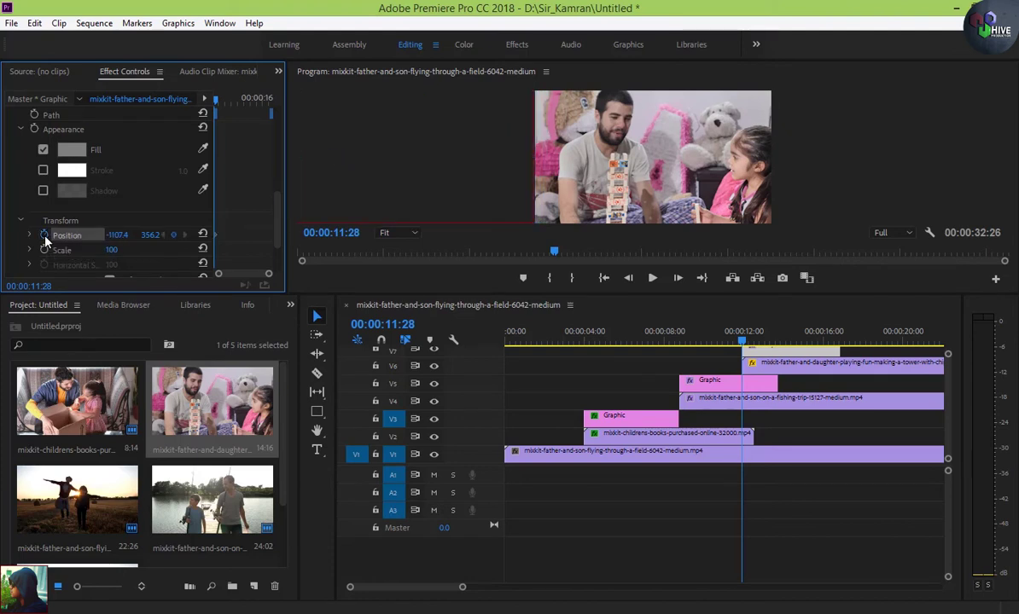
left_click(397, 324)
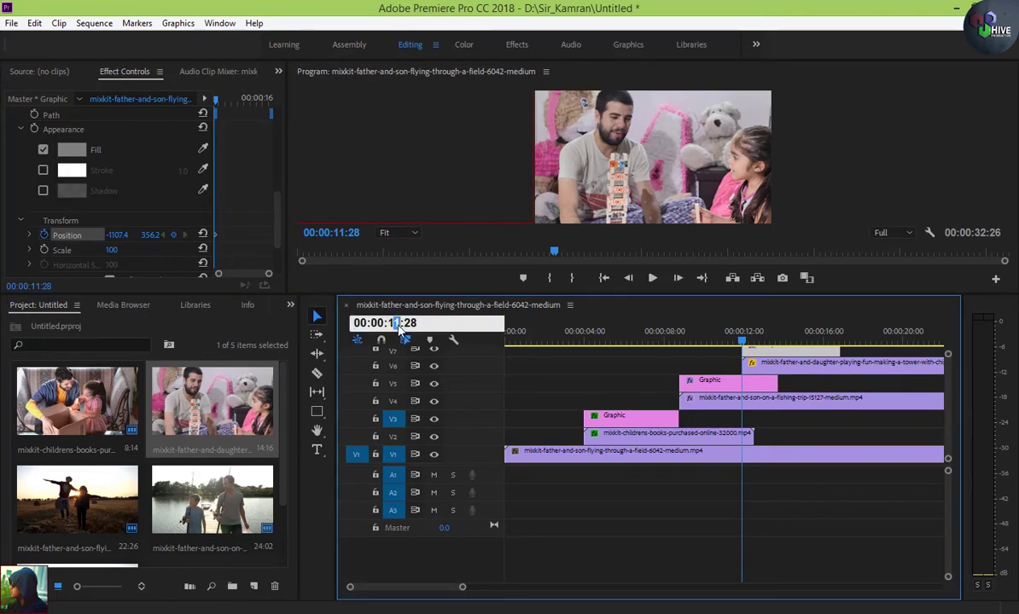
type("2")
key("Return")
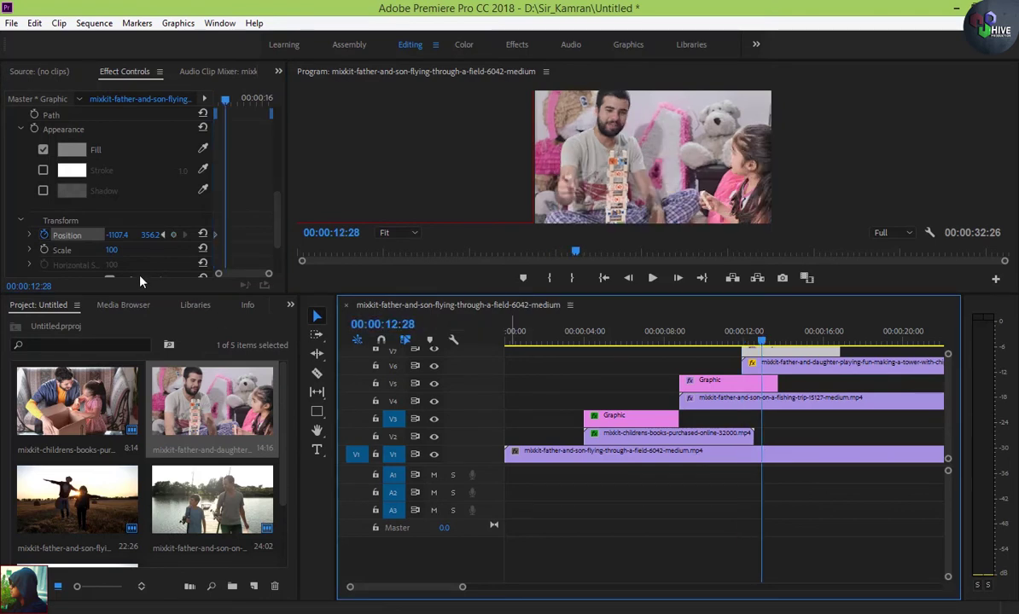
mouse_move(112, 235)
left_mouse_down()
mouse_move(996, 255)
mouse_move(120, 237)
mouse_move(120, 245)
left_mouse_up()
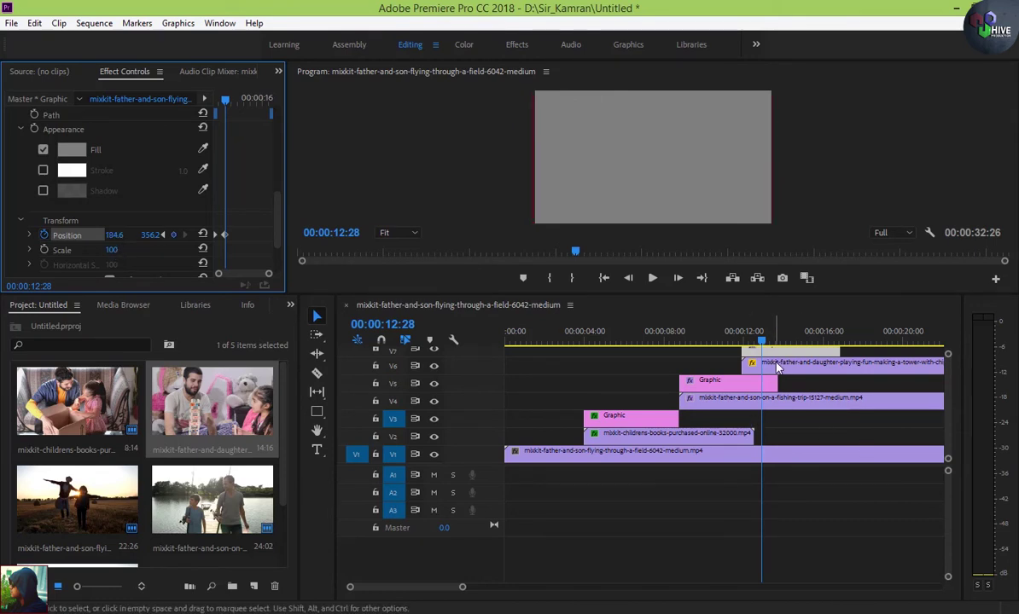
- Apply Track Matte Key to the father-and-daughter clip with Video 7 as its matte, and scrub through the transition
left_click(776, 367)
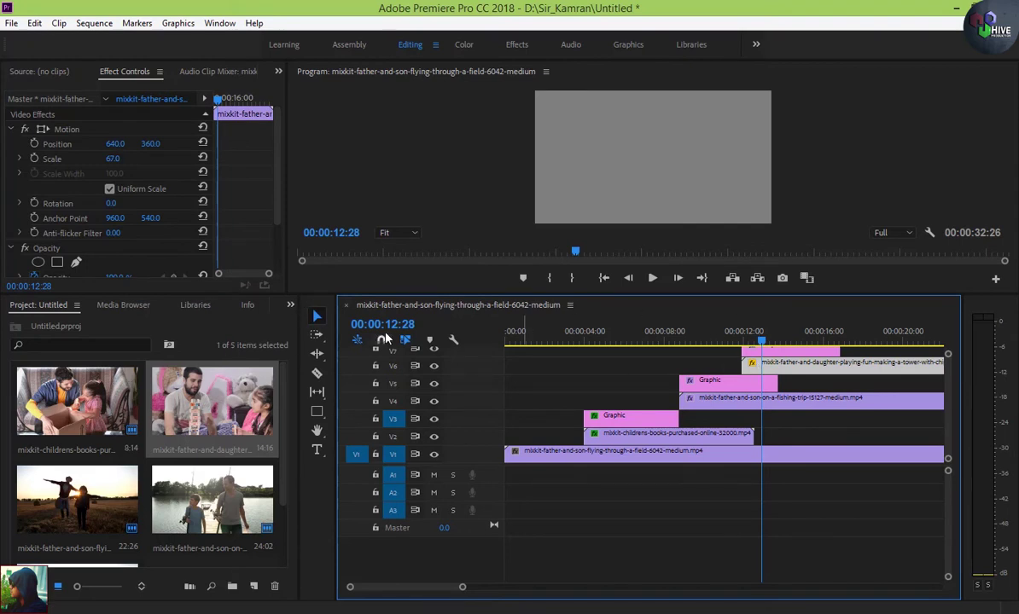
left_click(290, 304)
left_click(311, 384)
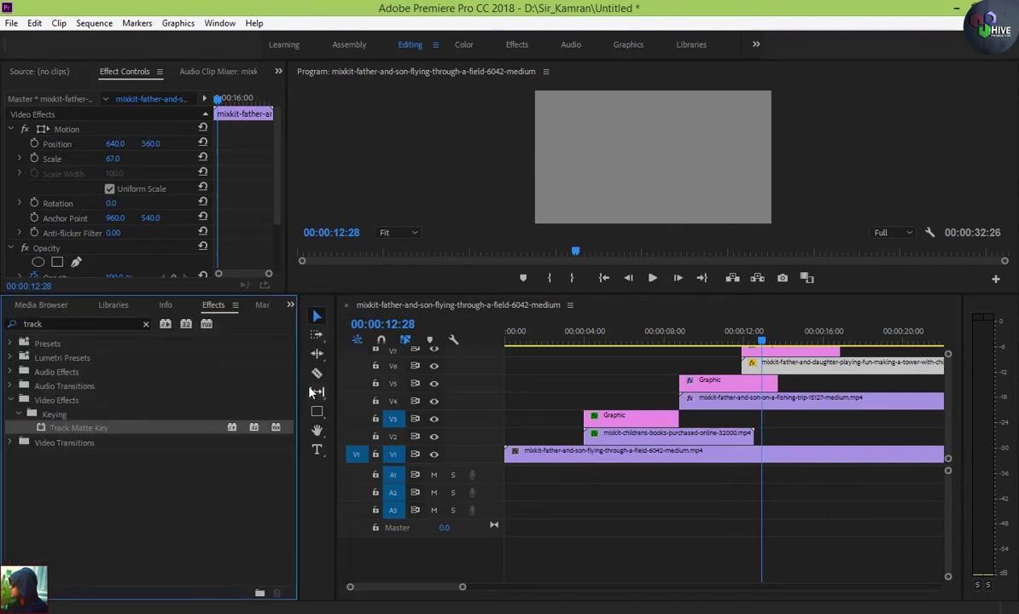
left_click_drag(339, 429, 768, 362)
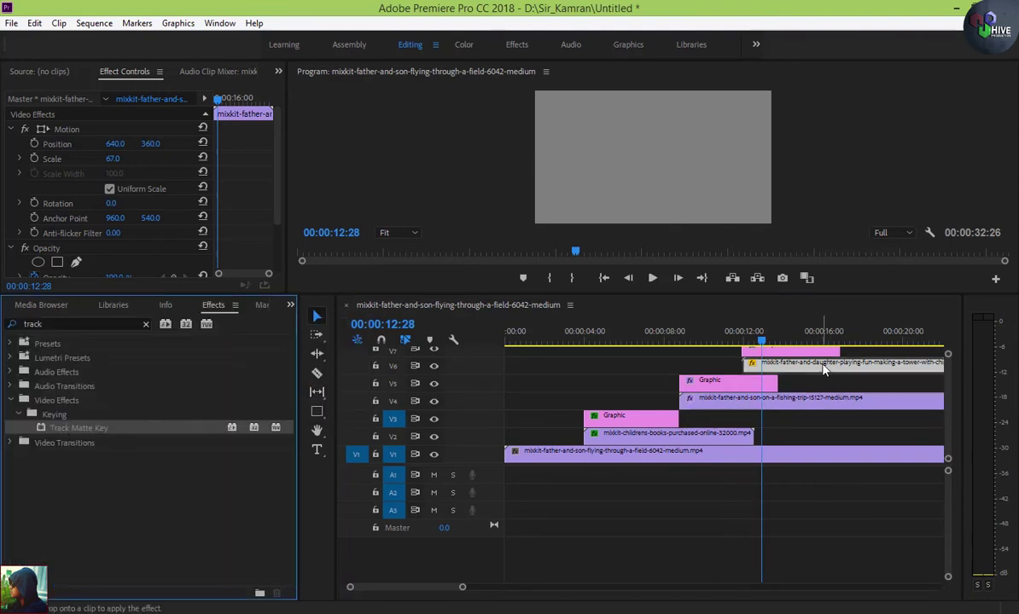
left_click_drag(275, 174, 278, 239)
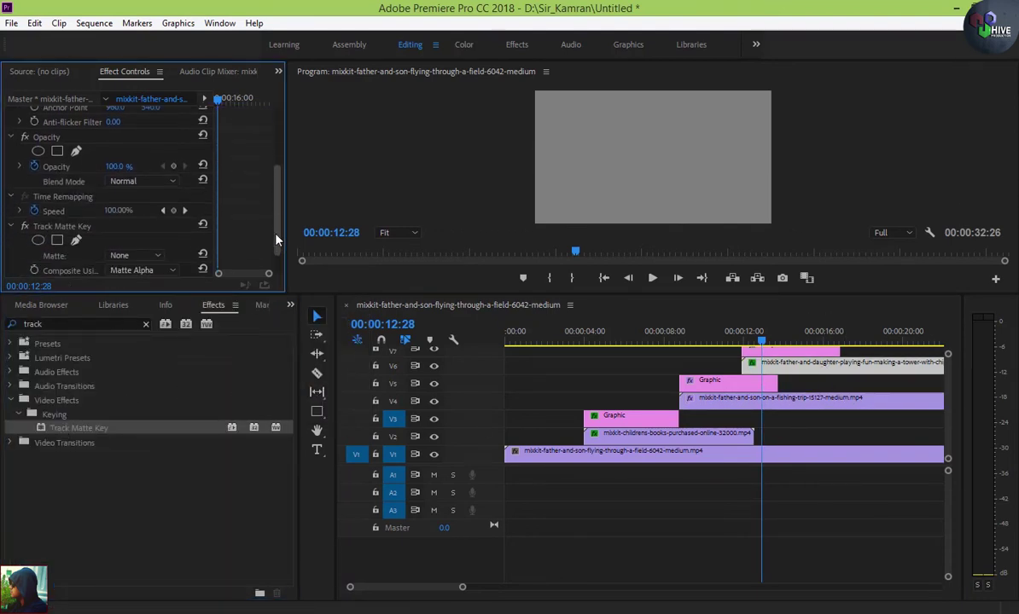
left_click(132, 224)
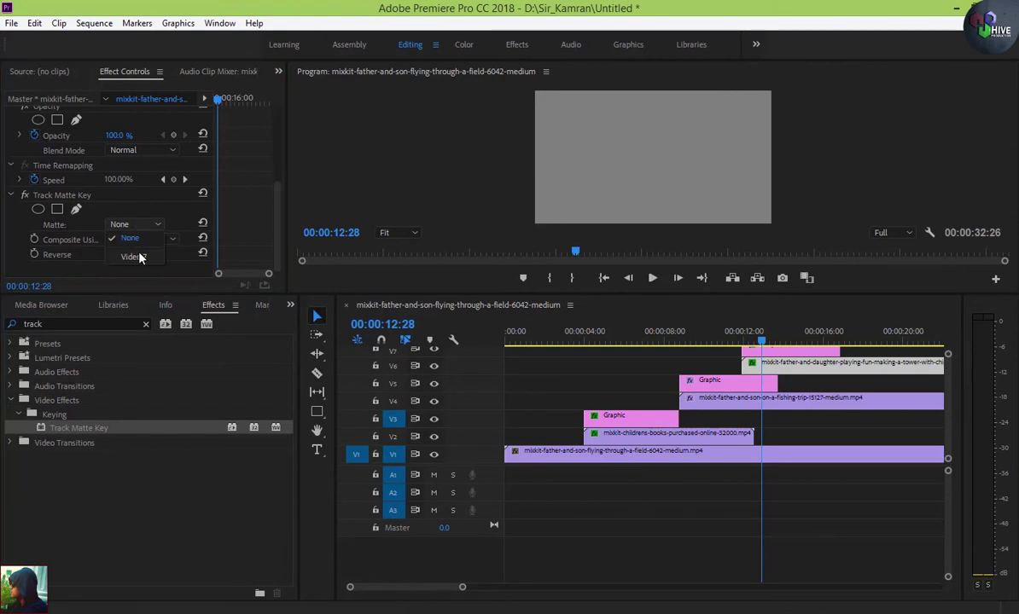
left_click(141, 258)
left_click(748, 353)
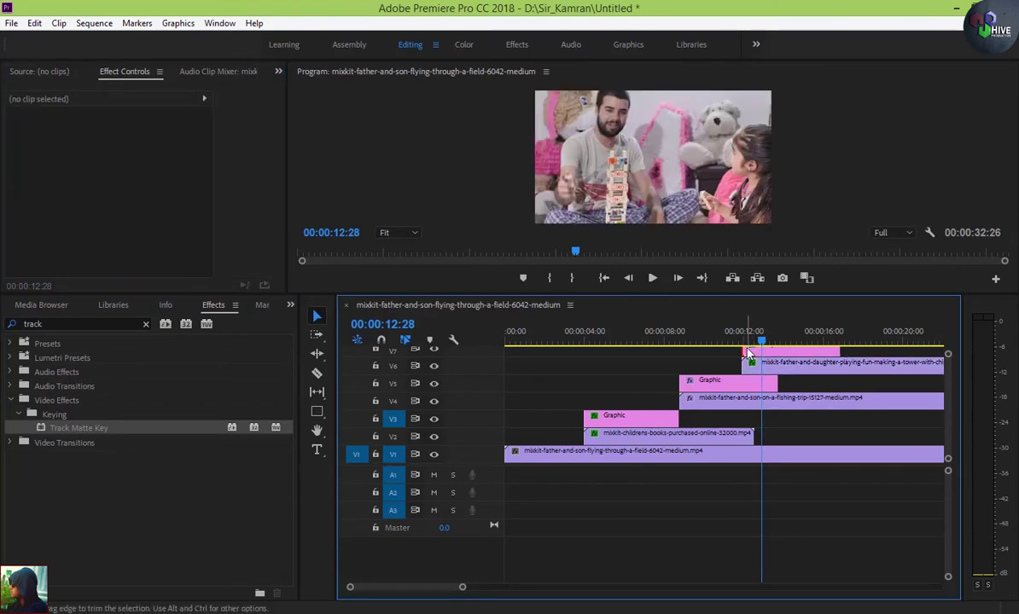
mouse_move(739, 343)
left_mouse_down()
mouse_move(766, 346)
mouse_move(741, 346)
mouse_move(756, 347)
left_mouse_up()
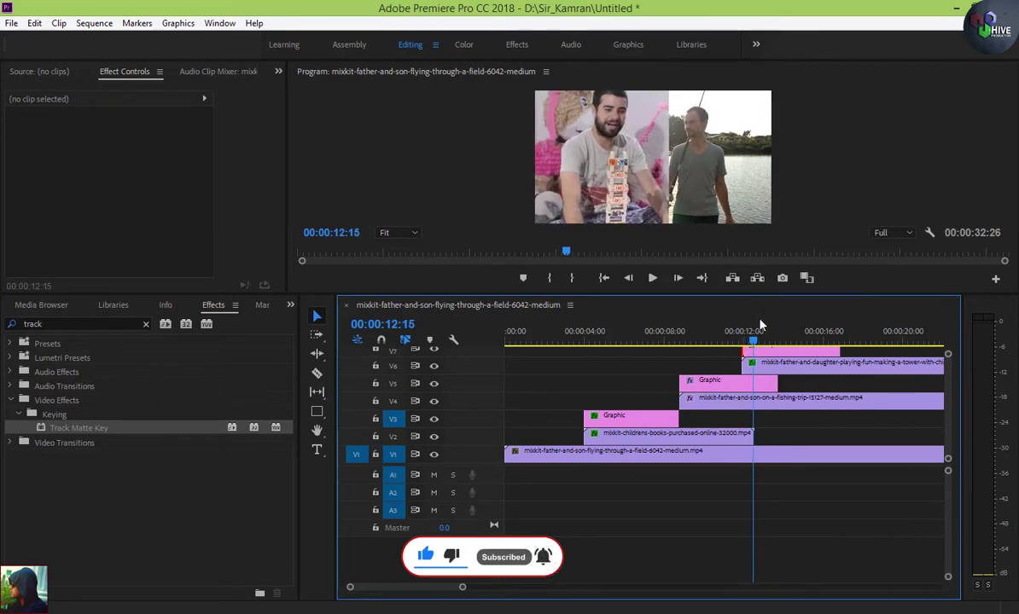
- At 00:00:12:21, enable the stroke on the V7 rectangle graphic and set its width to 45
left_click(766, 352)
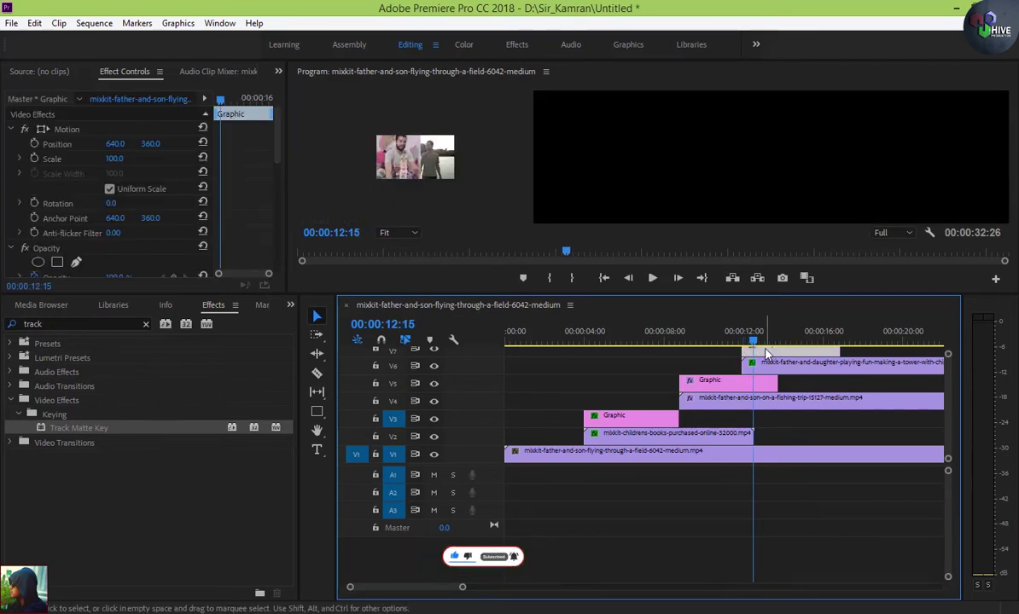
left_click(768, 341)
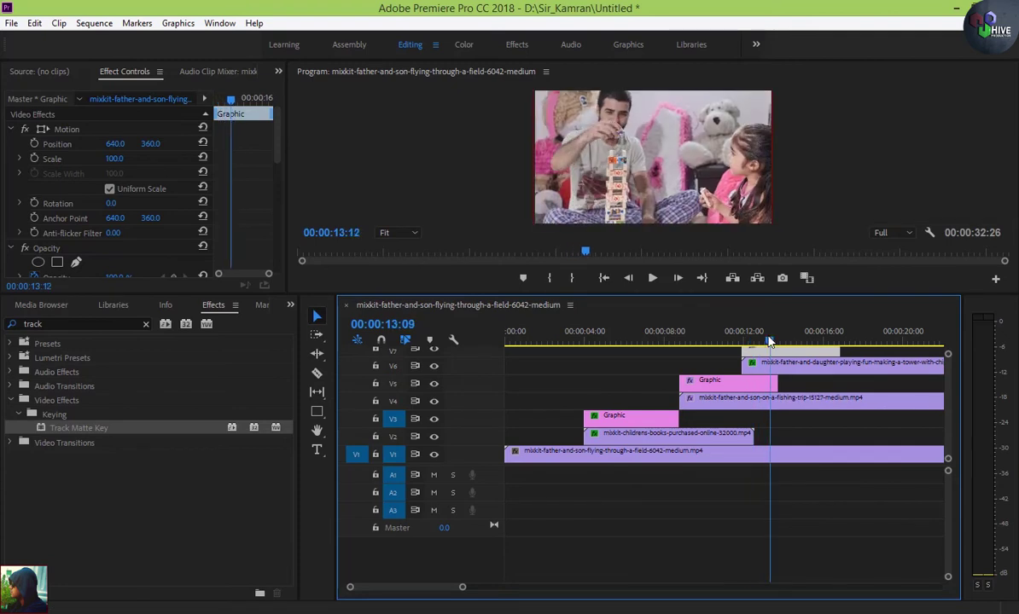
left_click_drag(769, 341, 757, 341)
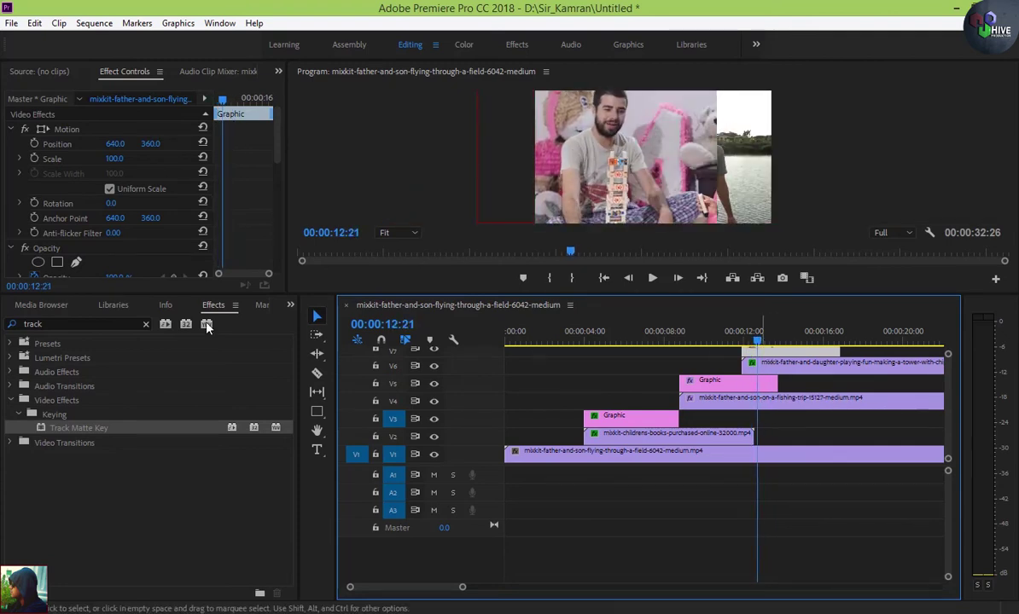
left_click_drag(275, 150, 275, 210)
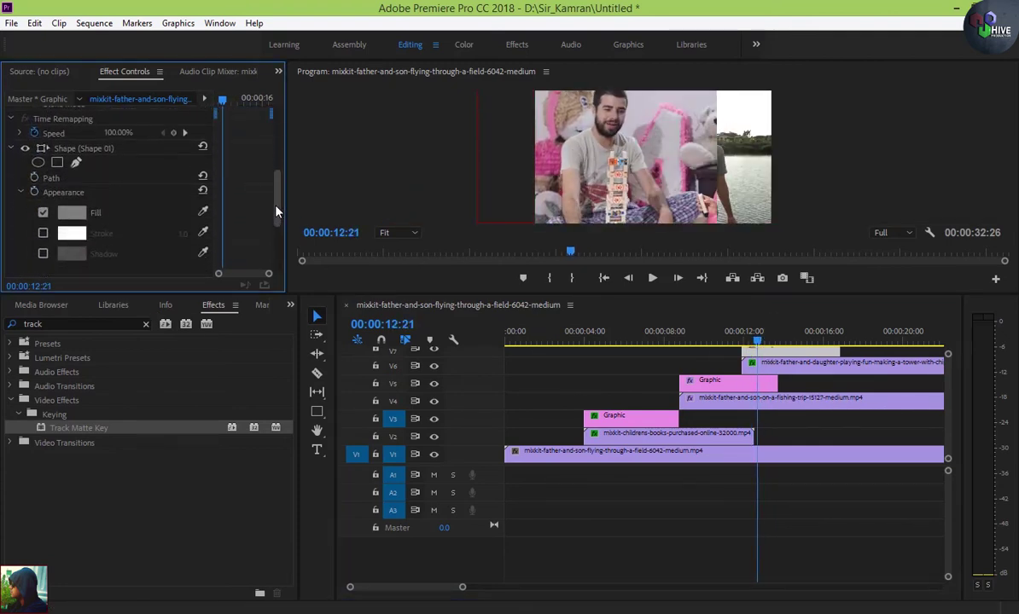
left_click(42, 234)
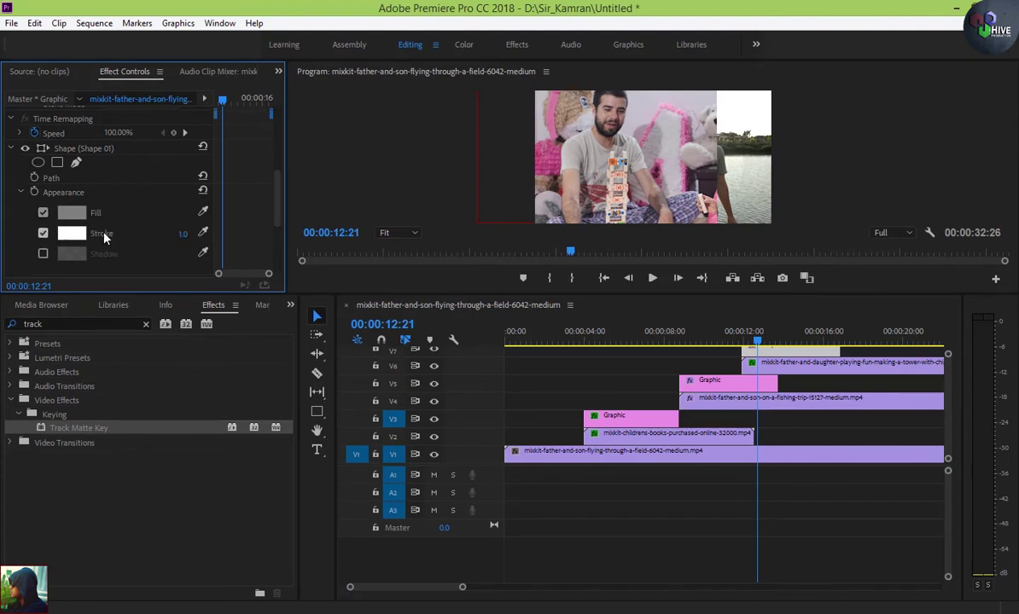
left_click_drag(214, 245, 167, 235)
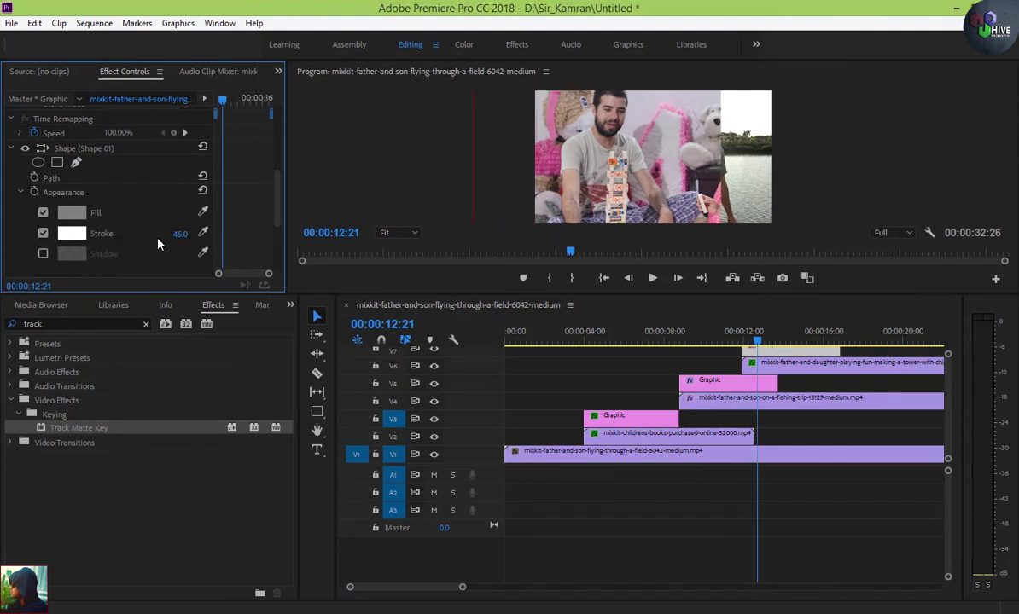
- Set the father-and-daughter clip's Track Matte Key to composite using Matte Luma
left_click(821, 365)
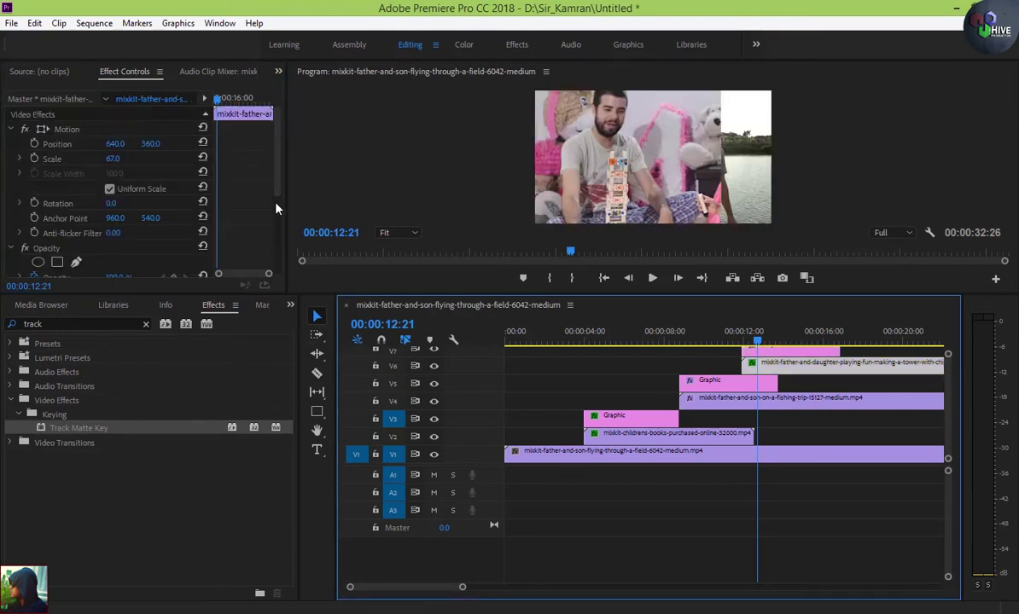
scroll(256, 217, "down", 5)
left_click(143, 239)
left_click(137, 268)
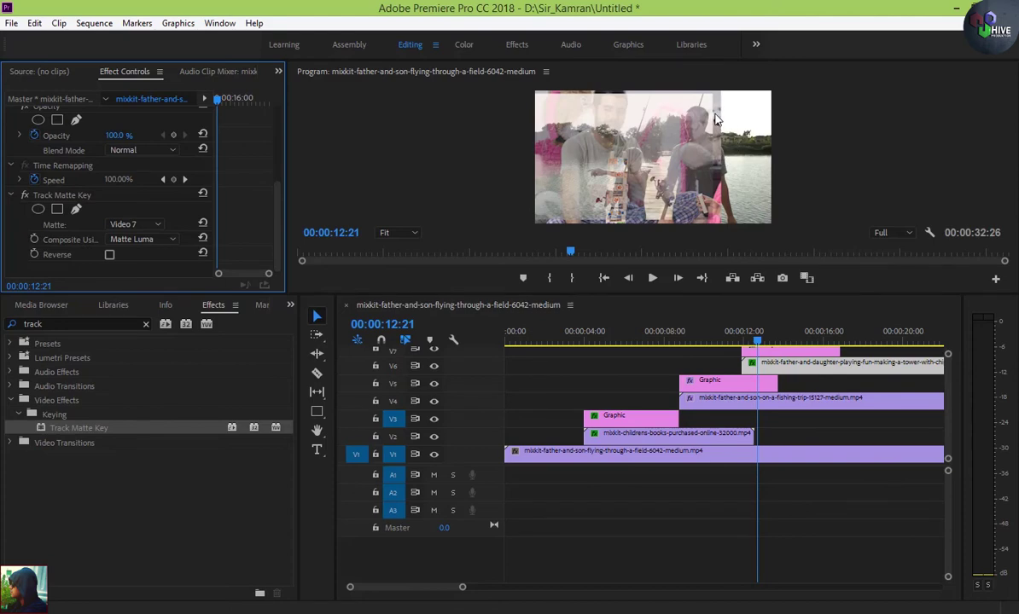
- Set the V7 rectangle's stroke colour to mid grey, about #797878, and check its fill colour
left_click(790, 350)
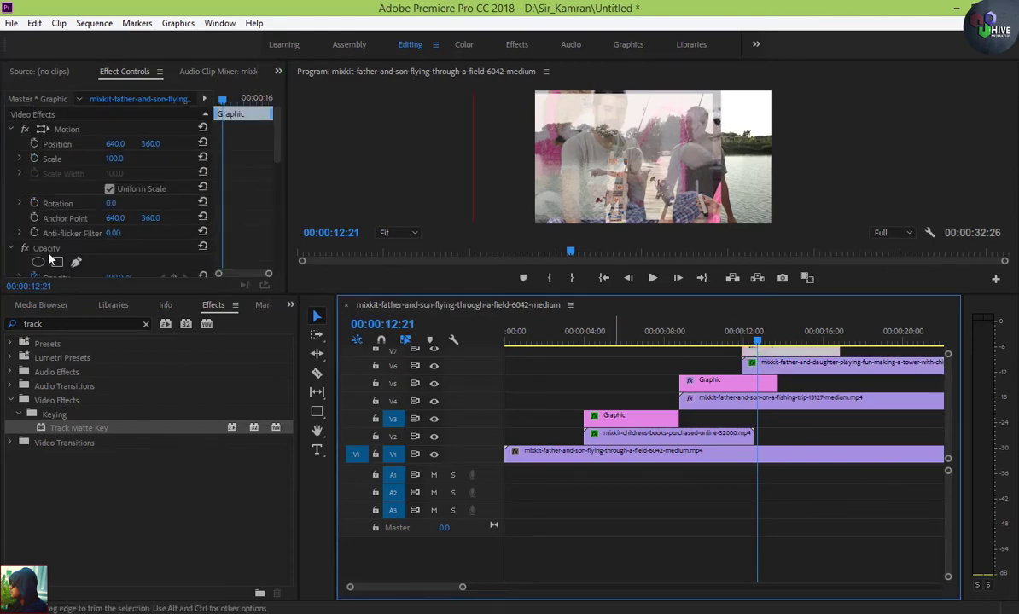
scroll(277, 186, "down", 5)
left_click(72, 238)
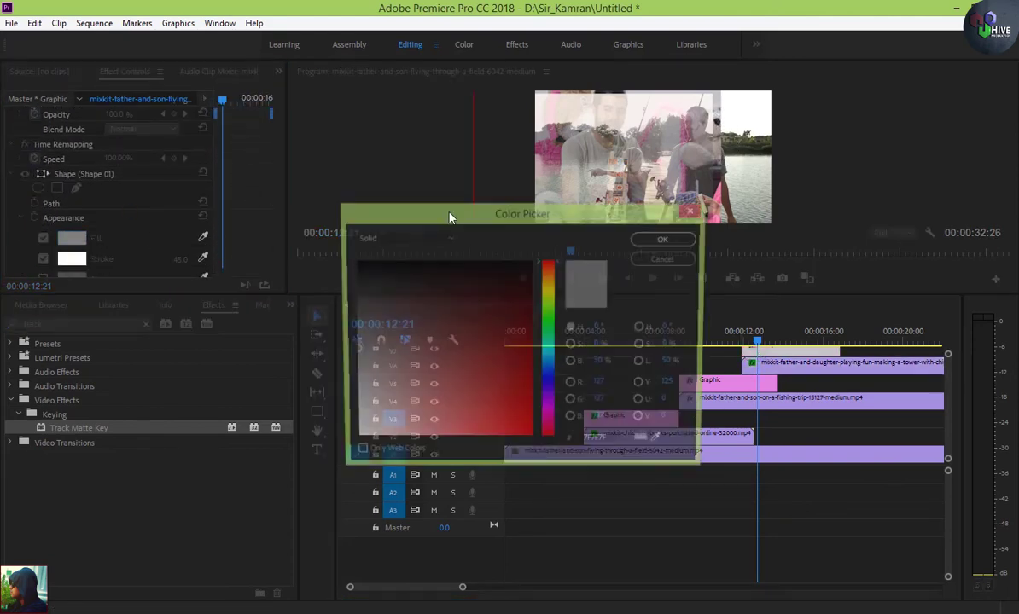
left_click(666, 239)
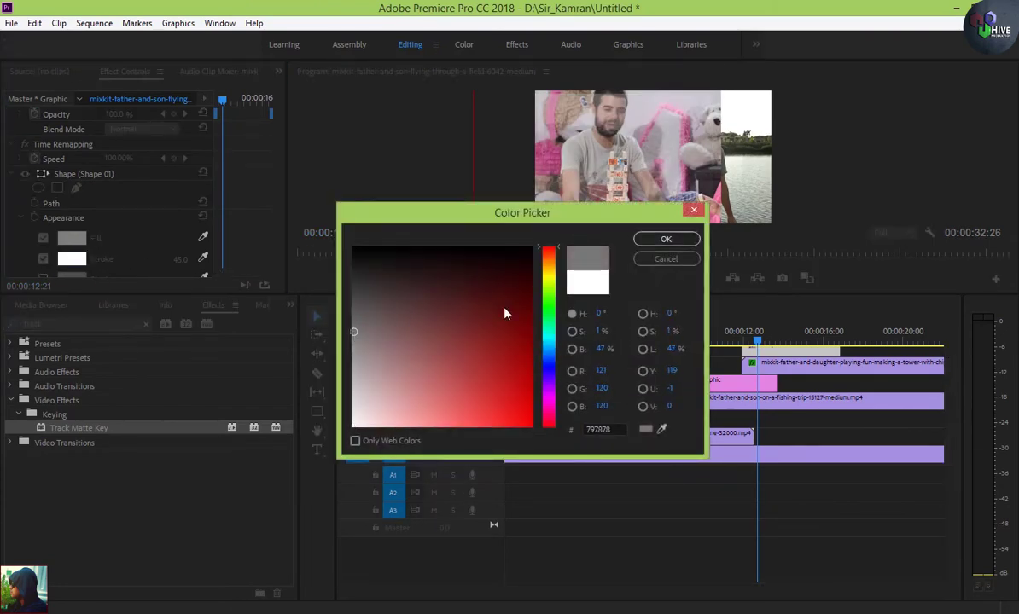
left_click(663, 240)
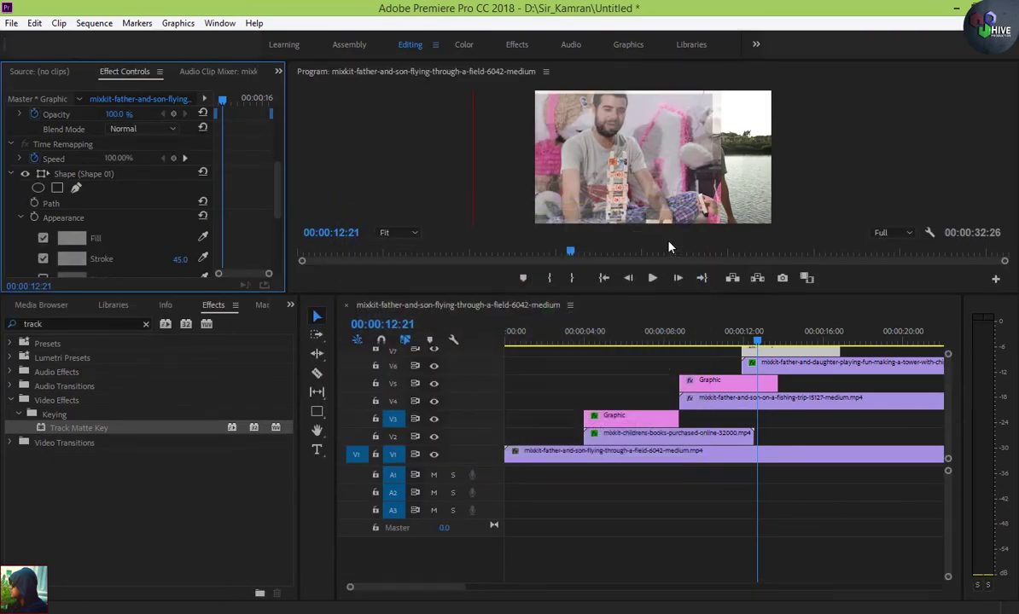
left_click(72, 238)
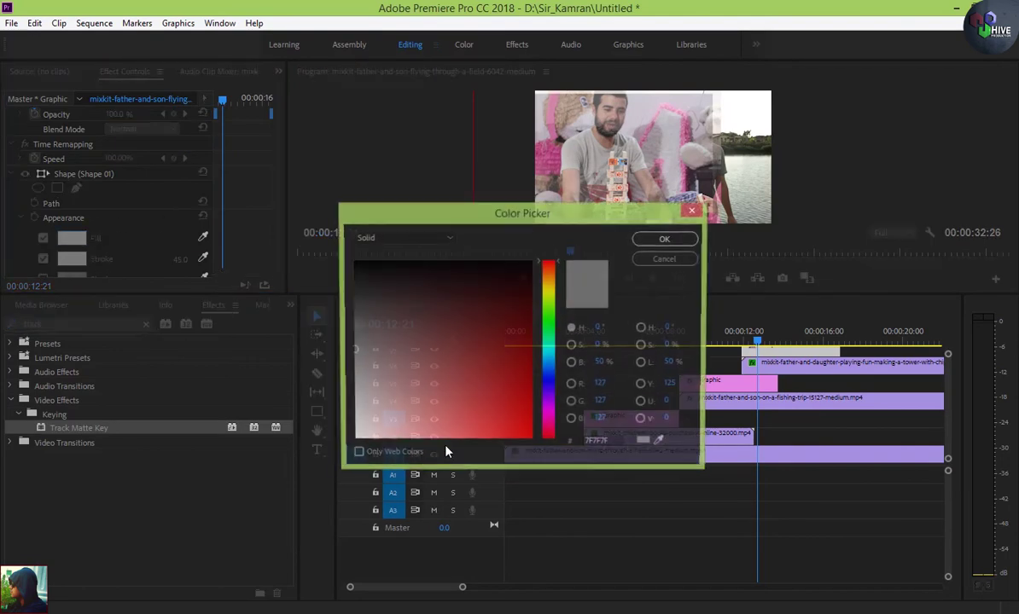
left_click(647, 240)
- At 00:00:13:09, stretch the V7 rectangle's upper and lower edges beyond the frame so its stroke lies outside the picture
left_click_drag(735, 336, 772, 341)
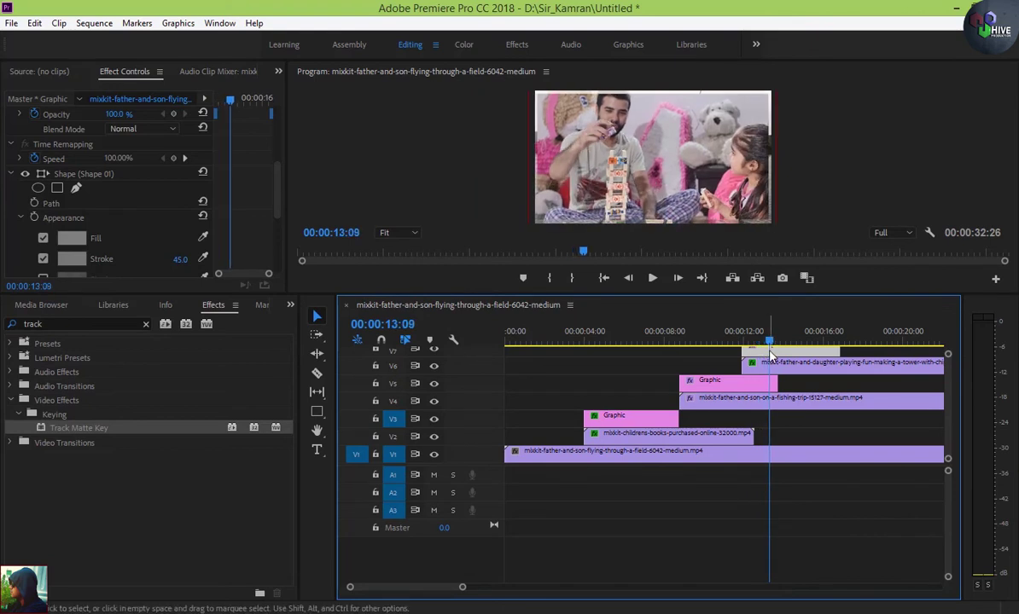
left_click(578, 136)
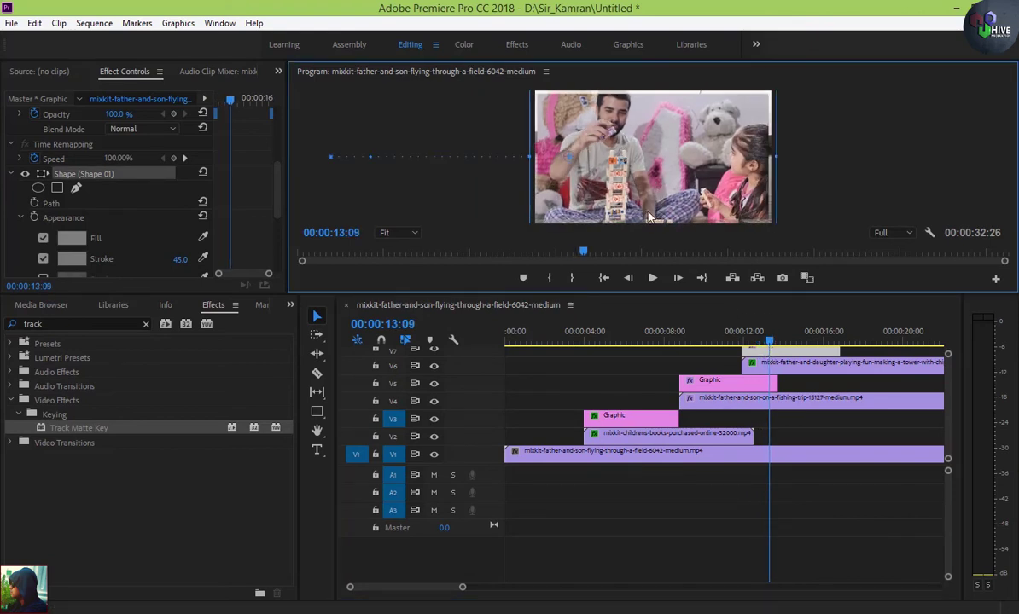
left_click(411, 235)
left_click(376, 255)
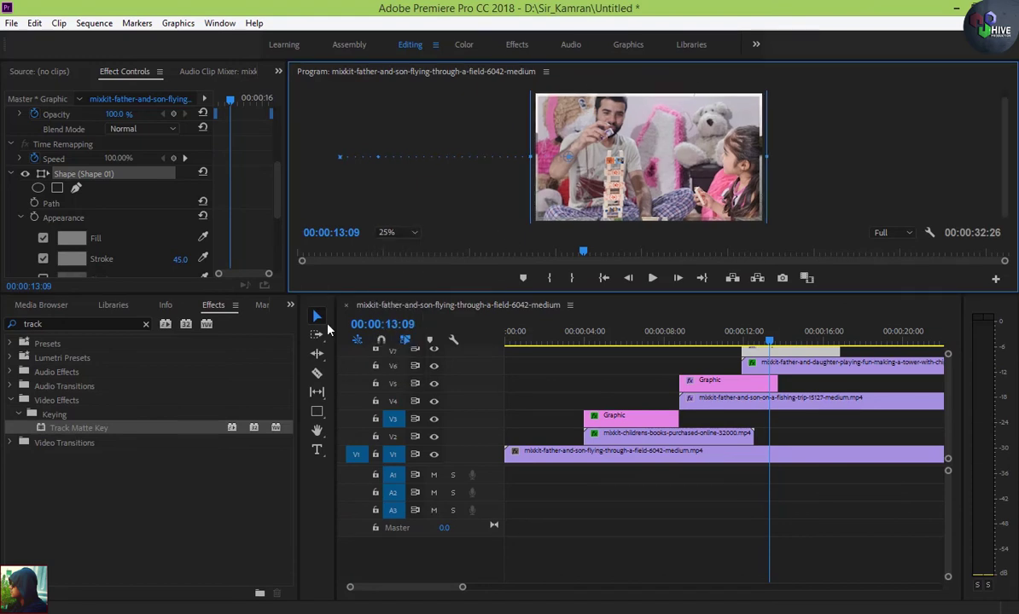
left_click(382, 238)
left_click(388, 247)
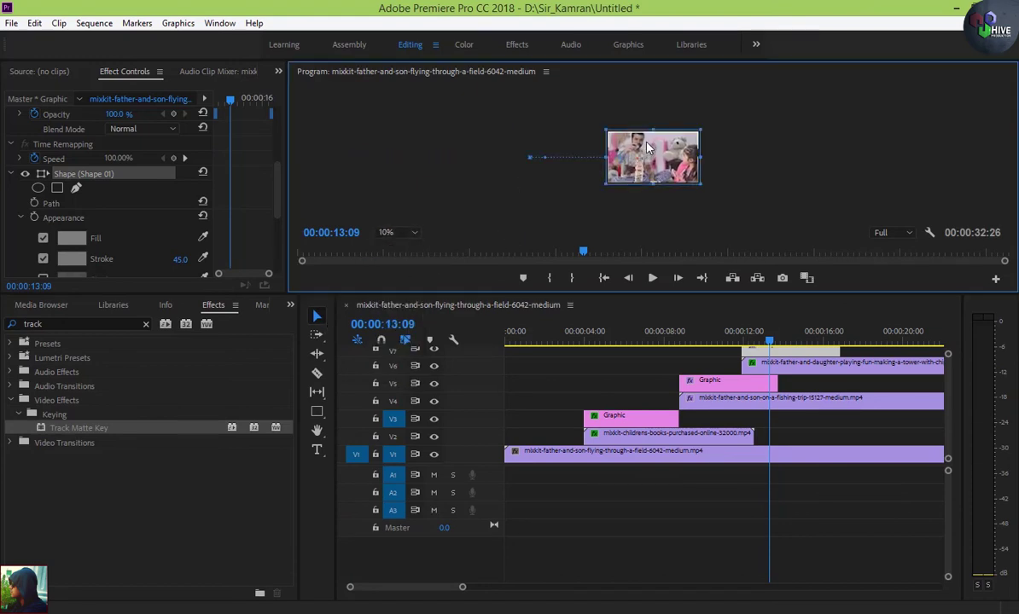
left_click_drag(653, 134, 652, 130)
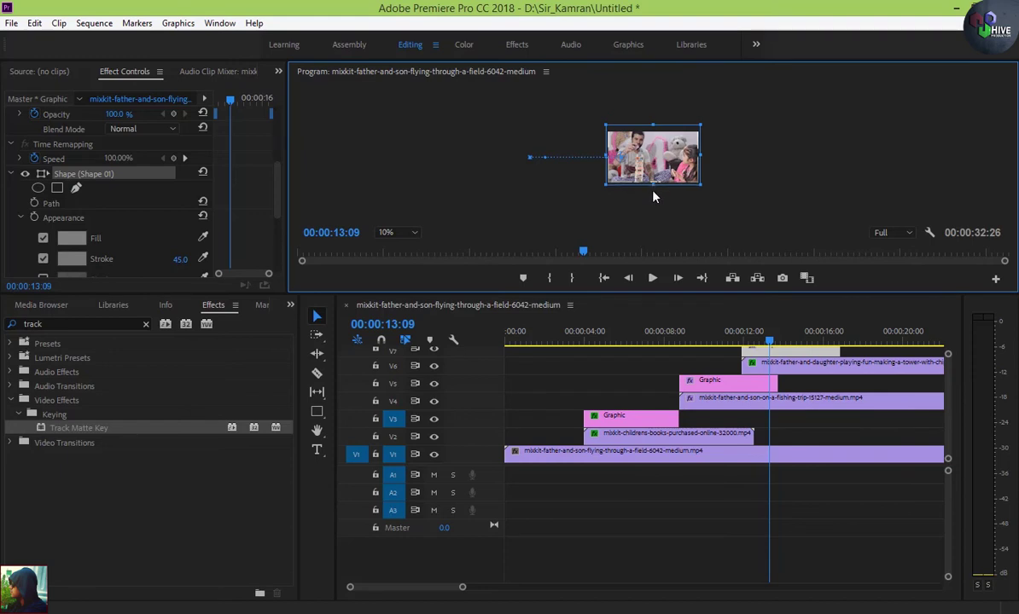
left_click(381, 238)
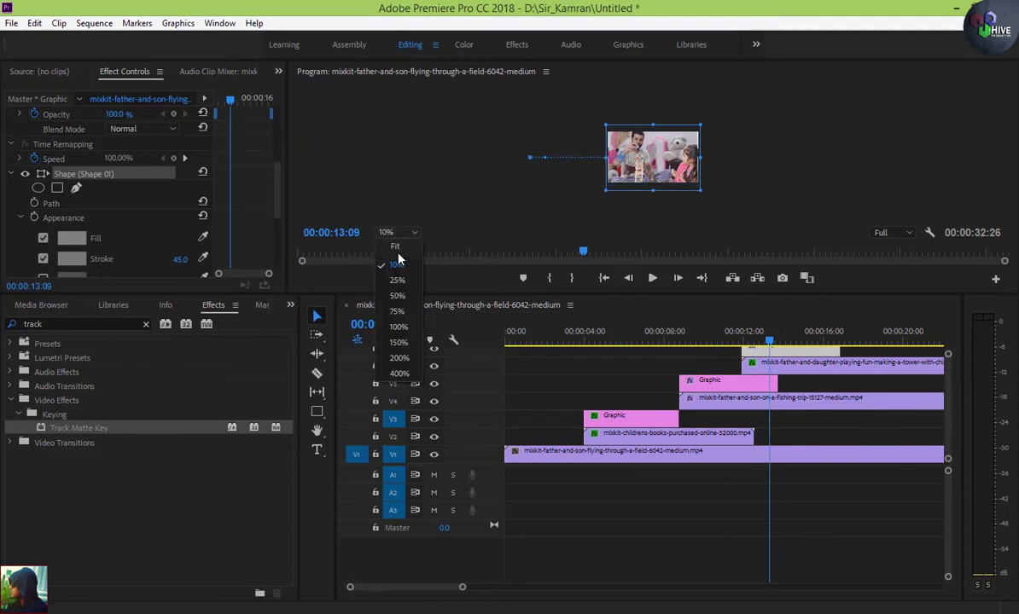
left_click(380, 243)
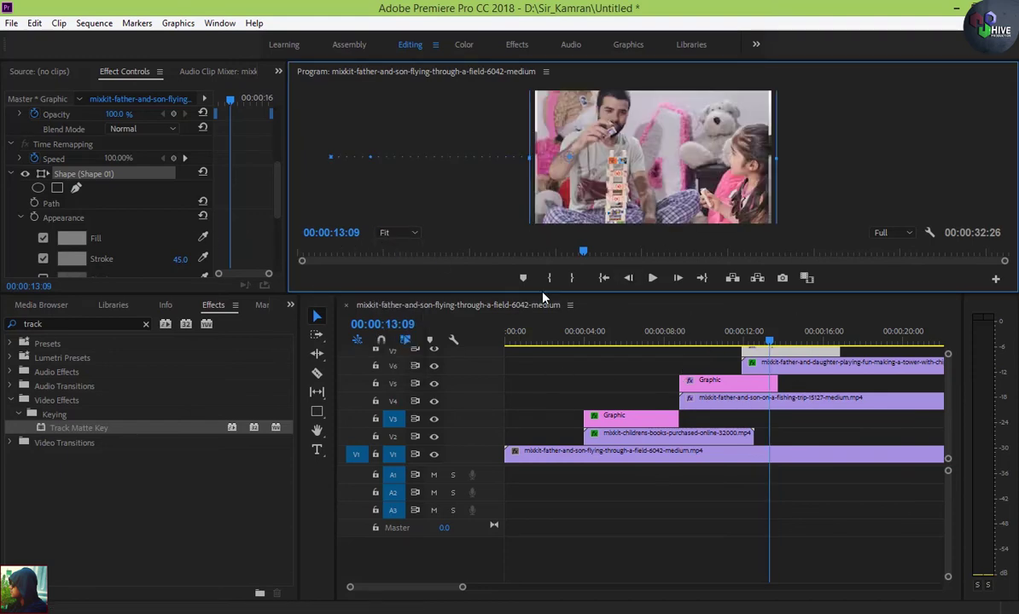
- Enlarge the program preview and play the sequence from the start to about 00:00:14:00 to review all the transitions
left_click_drag(564, 295, 541, 432)
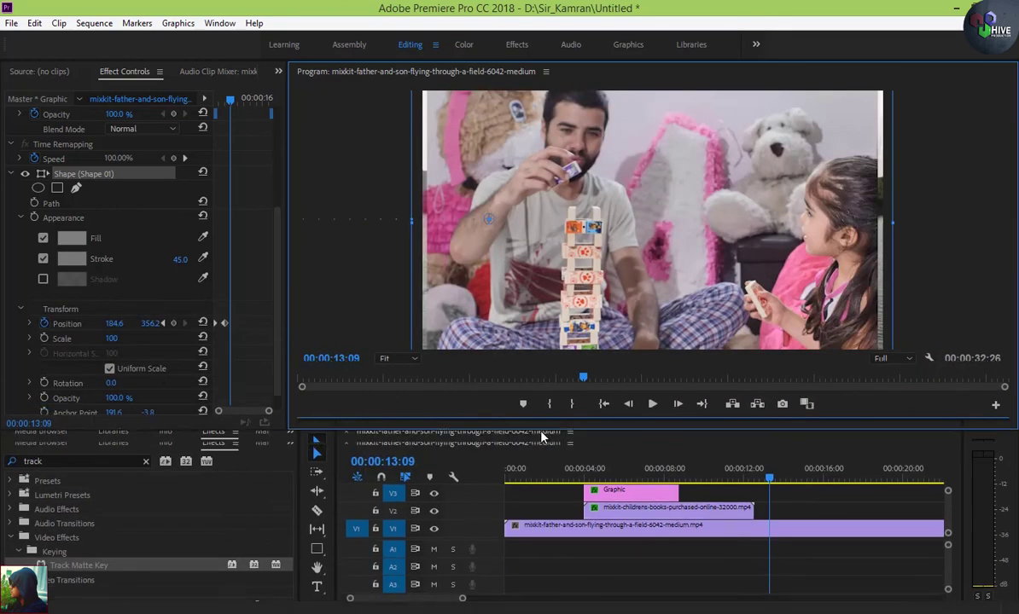
left_click(563, 485)
key("minus")
key("minus")
key("minus")
key("minus")
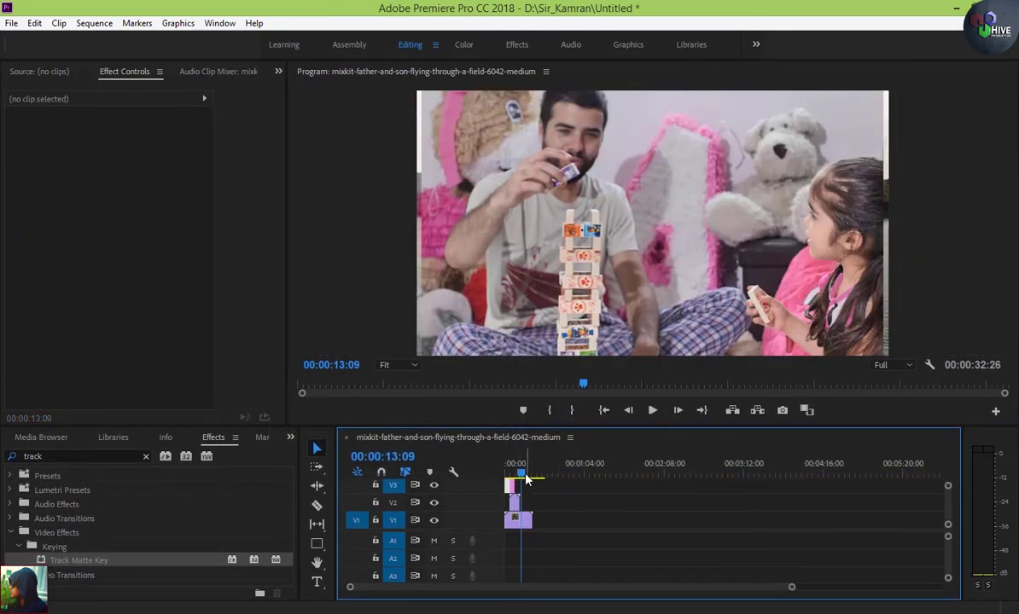
left_click_drag(526, 480, 507, 475)
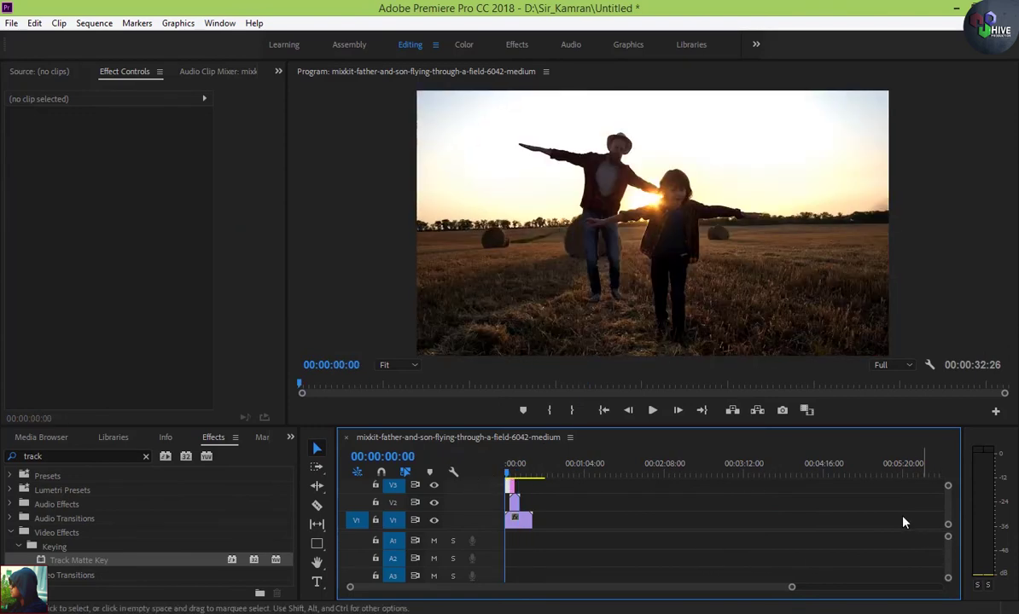
left_click(652, 410)
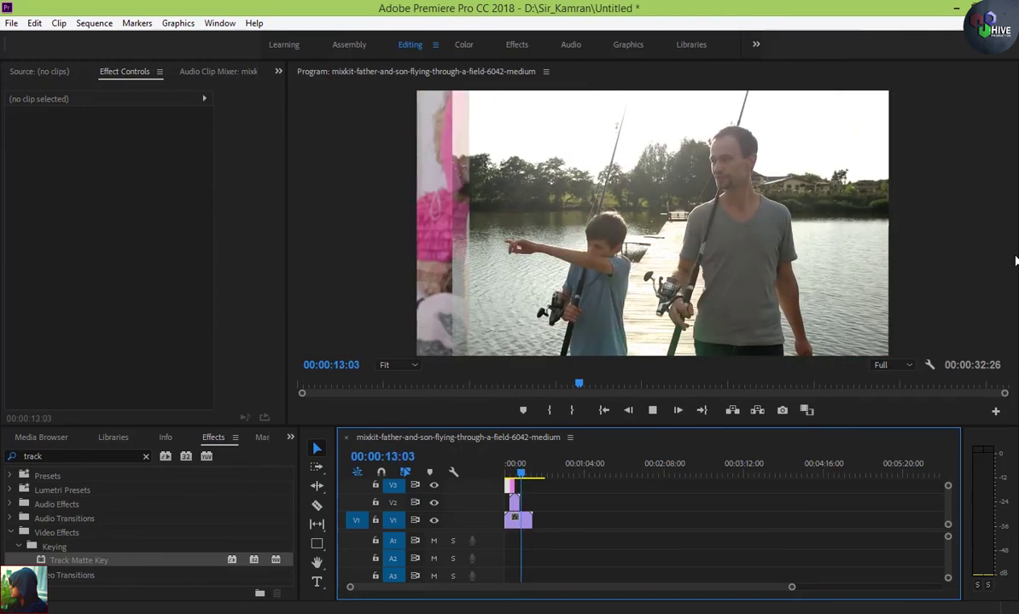
key("space")
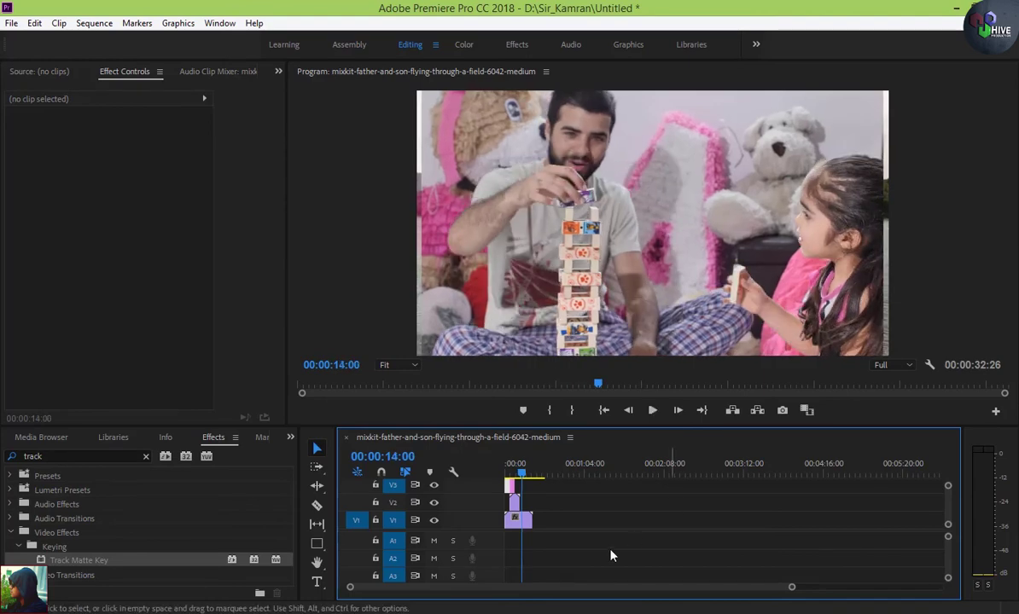
left_click_drag(520, 483, 514, 483)
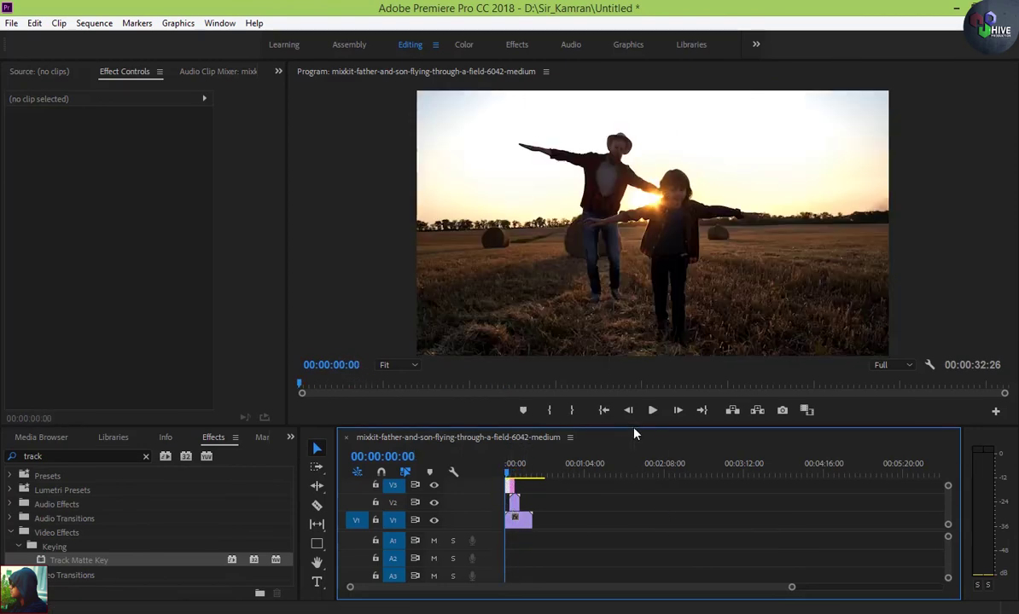
- At 00:00:14:24, move the V7 rectangle's right edge slightly farther outside the frame, and check the picture at 00:00:13:03
left_click_drag(634, 431, 586, 299)
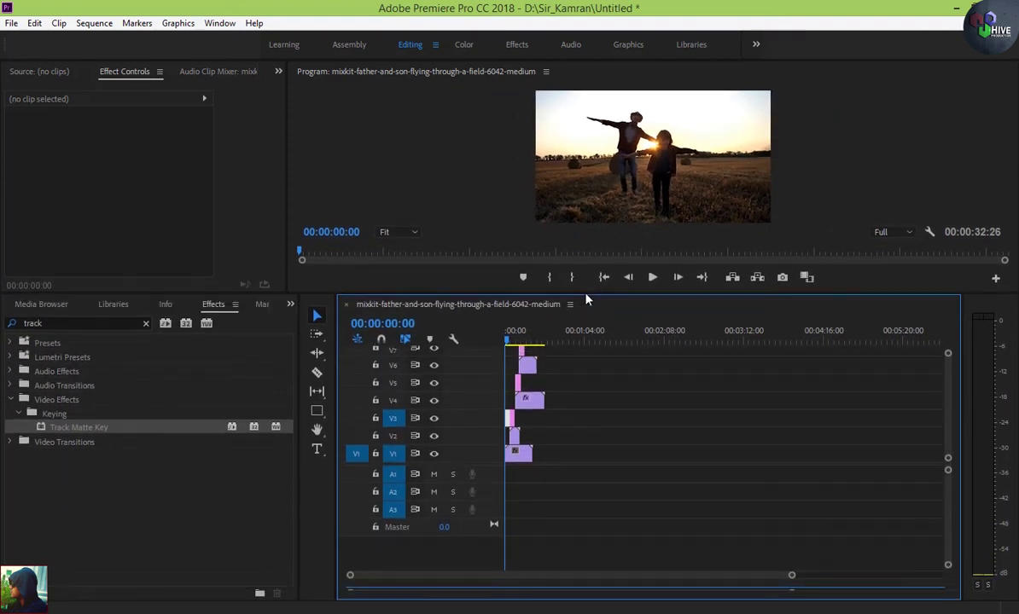
left_click(521, 340)
left_click(524, 359)
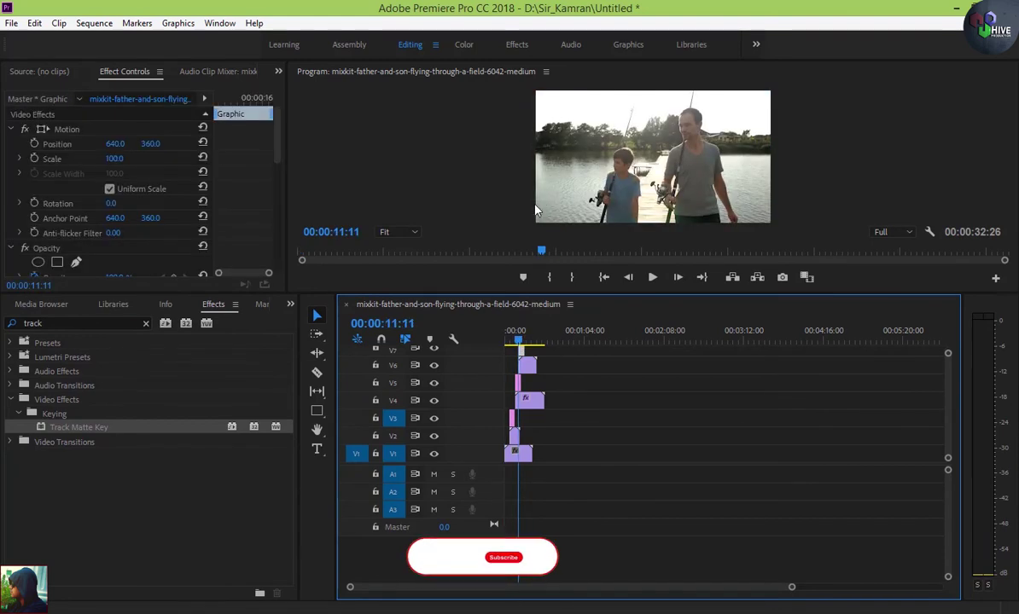
left_click(521, 344)
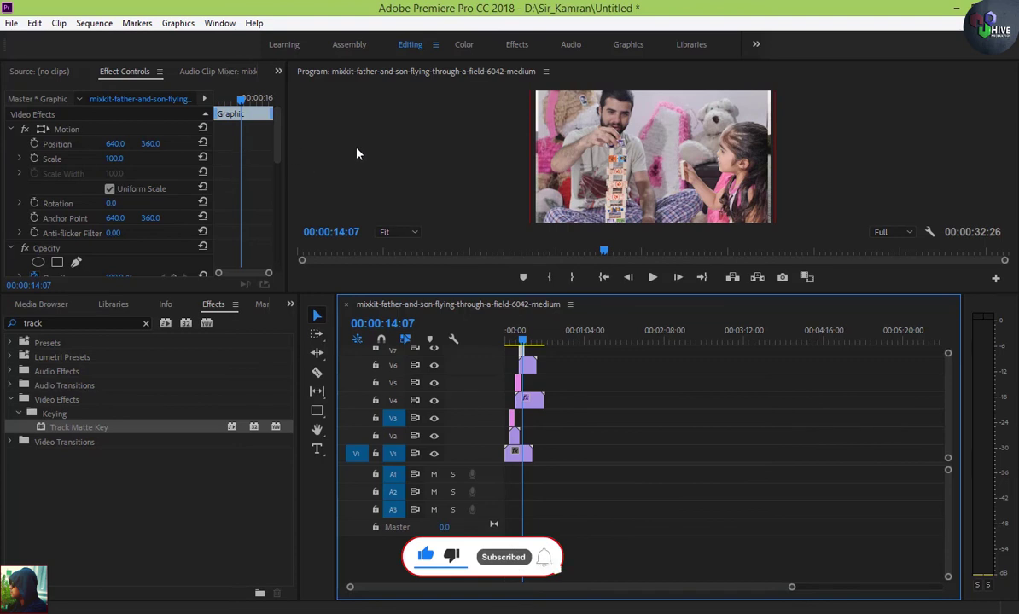
left_click(265, 156)
scroll(264, 157, "down", 2)
left_click(602, 169)
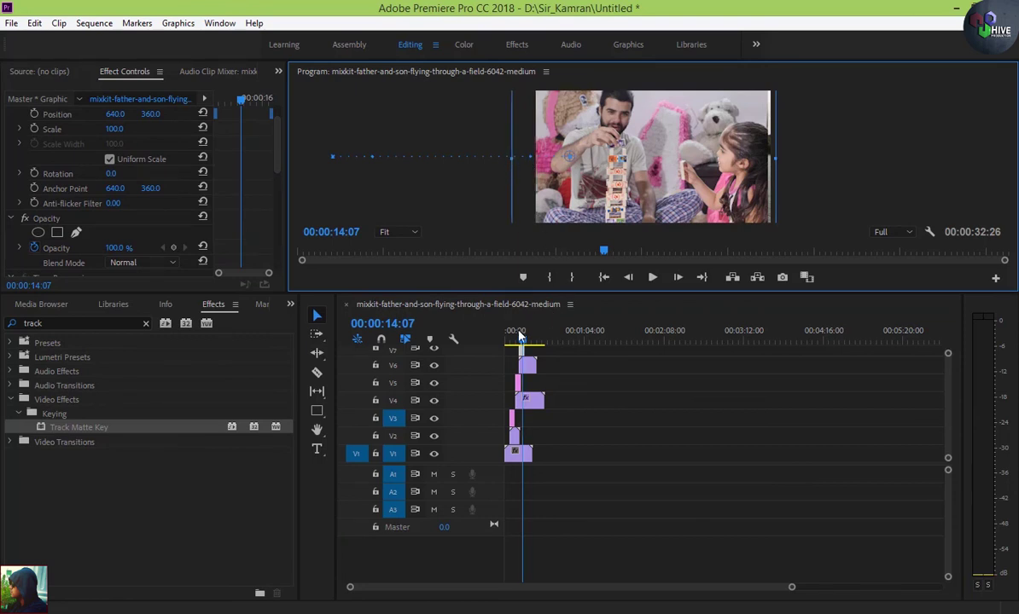
left_click_drag(523, 345, 523, 345)
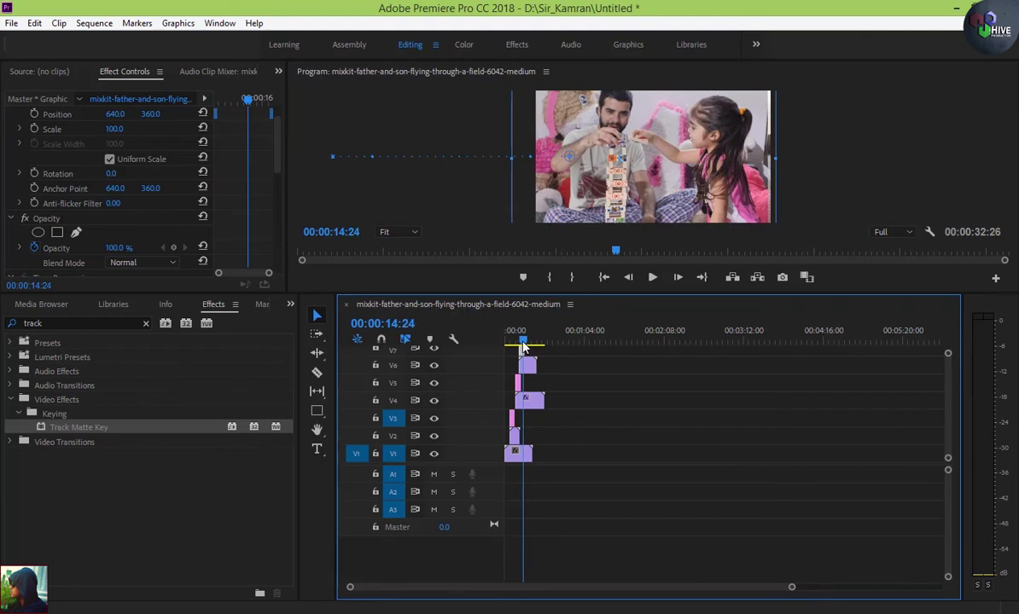
left_click(776, 165)
left_click_drag(524, 344, 523, 343)
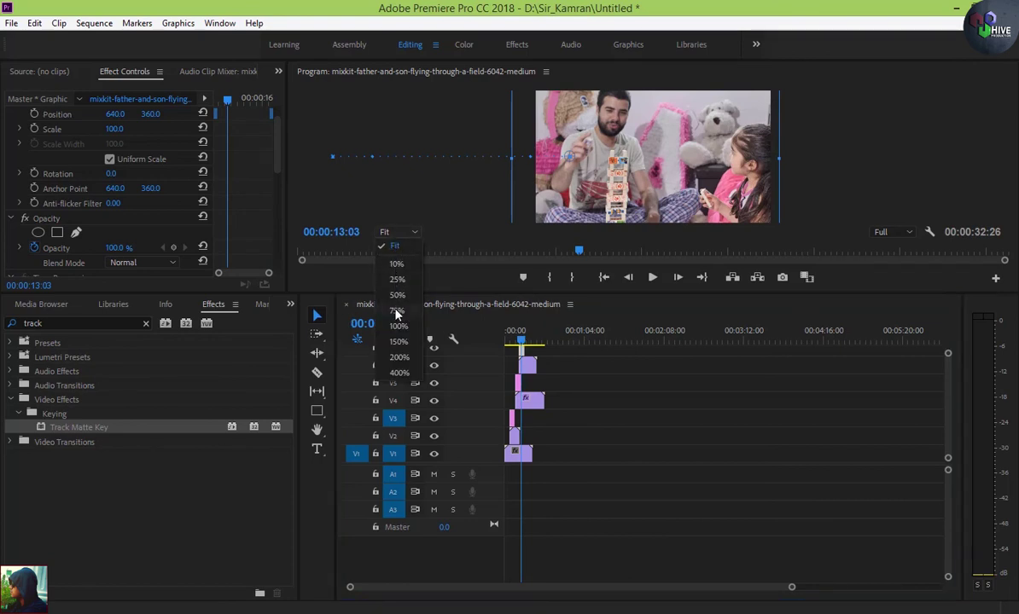
left_click(395, 248)
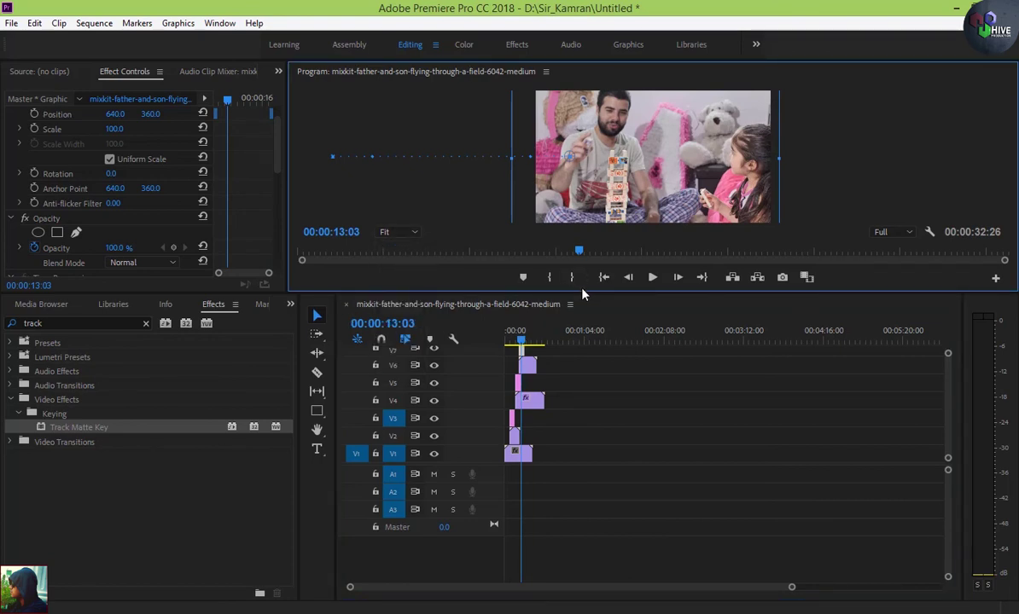
- Enlarge the program preview again and play the sequence from the start to review the adjusted transitions
left_click_drag(581, 296, 580, 434)
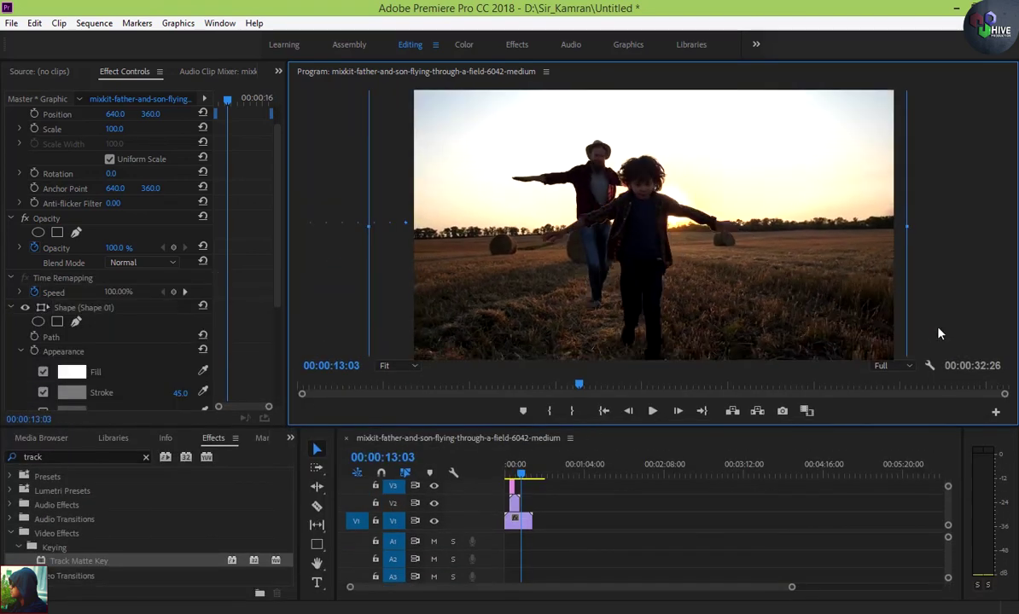
left_click(509, 472)
key("space")
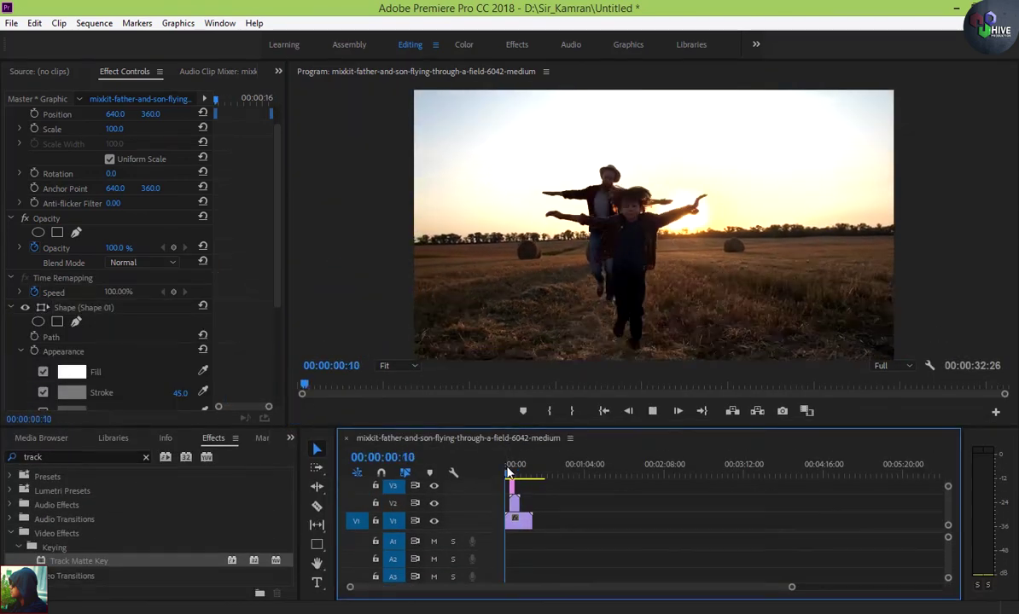